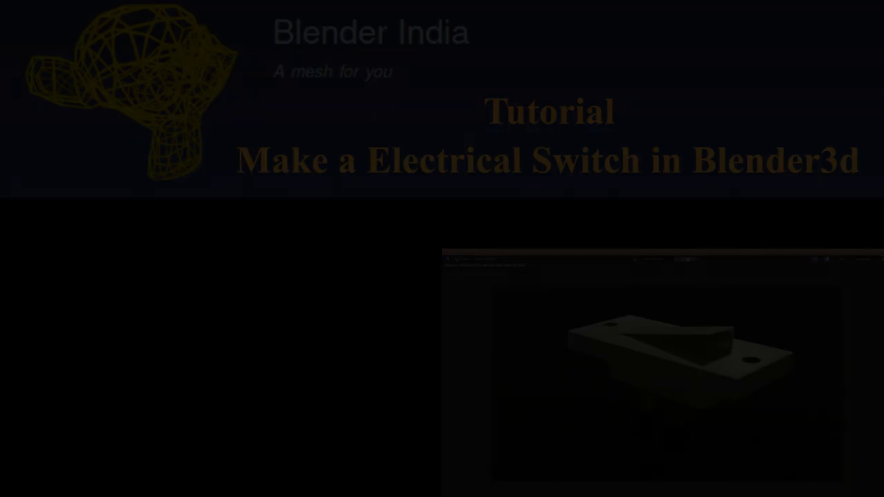
# Step: Switch the viewport to the Right Orthographic view of the default cube
pyautogui.press('KP_3')
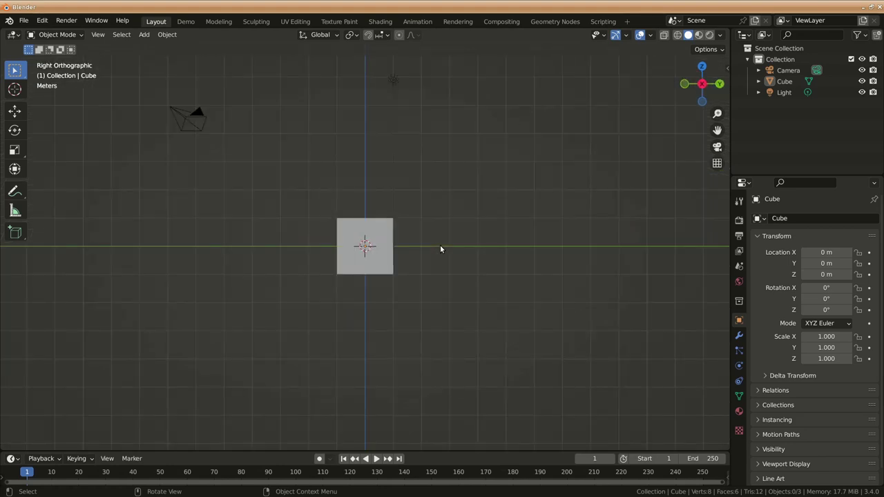
# Step: In the sidebar, set the cube's Z dimension to 0.5 m
pyautogui.click(726, 67)
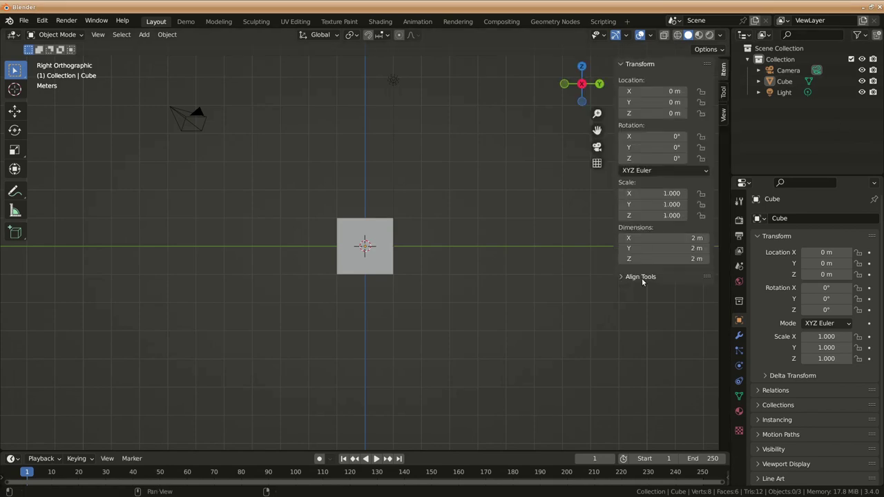
pyautogui.click(675, 258)
pyautogui.write('5.5')
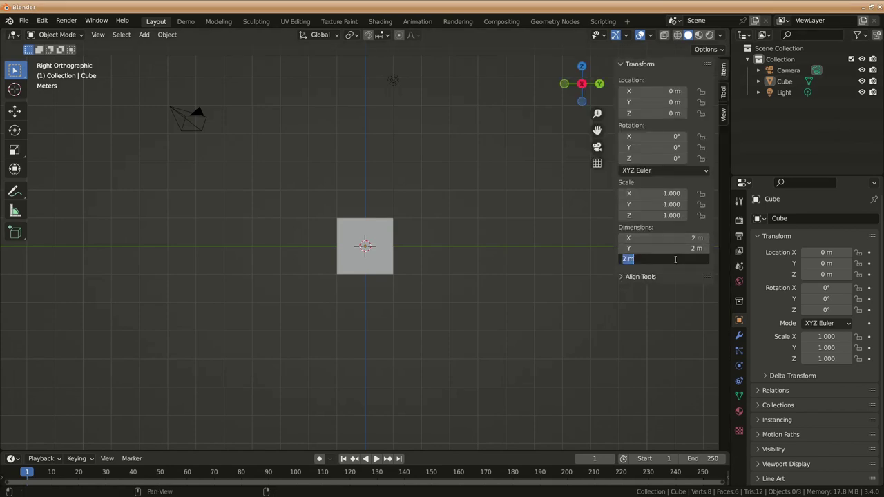
pyautogui.press('Return')
pyautogui.hotkey('ctrl', 'z')
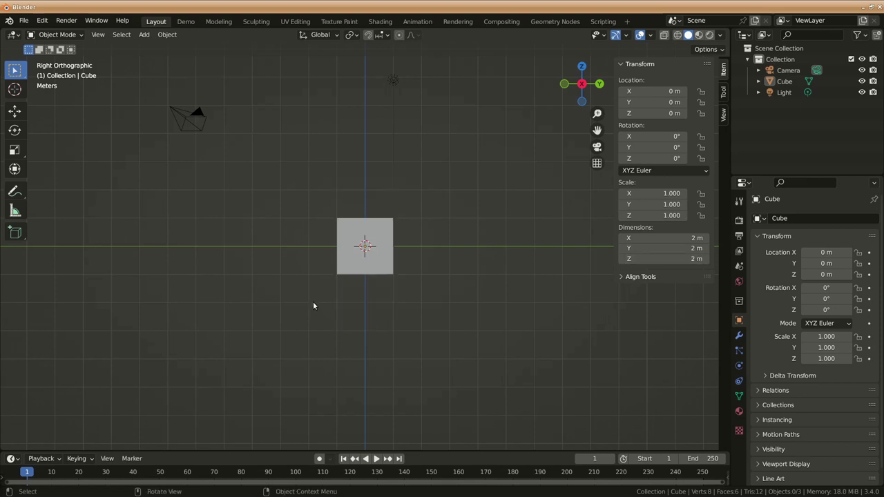
pyautogui.click(687, 260)
pyautogui.press('BackSpace')
pyautogui.write('0.5')
pyautogui.press('Return')
# Step: Set the Y dimension to 5.5 m and the X dimension to 2.4 m
pyautogui.click(676, 248)
pyautogui.press('BackSpace')
pyautogui.write('5.5')
pyautogui.press('Return')
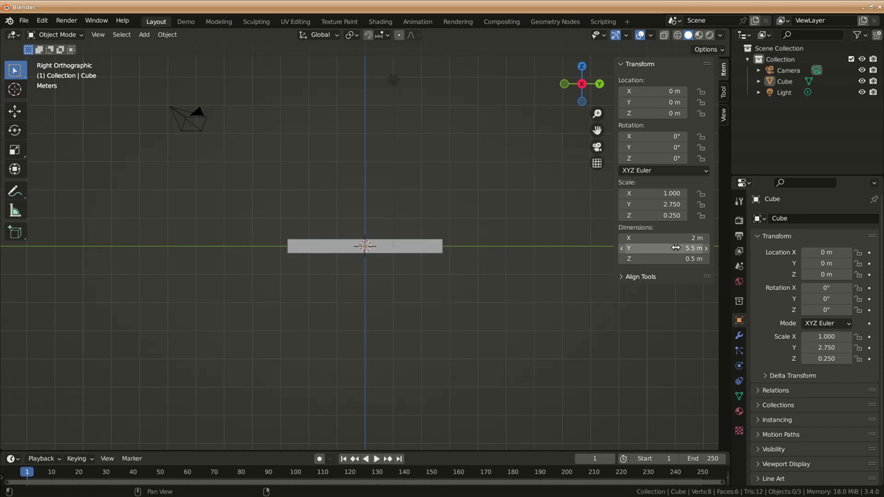
pyautogui.click(673, 238)
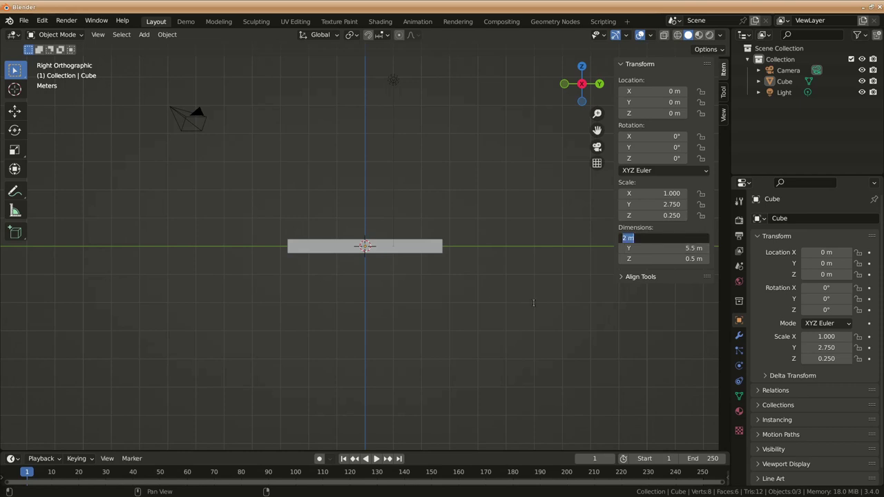
pyautogui.moveTo(474, 269)
pyautogui.mouseDown(button='middle')
pyautogui.moveTo(445, 285)
pyautogui.moveTo(434, 310)
pyautogui.mouseUp(button='middle')
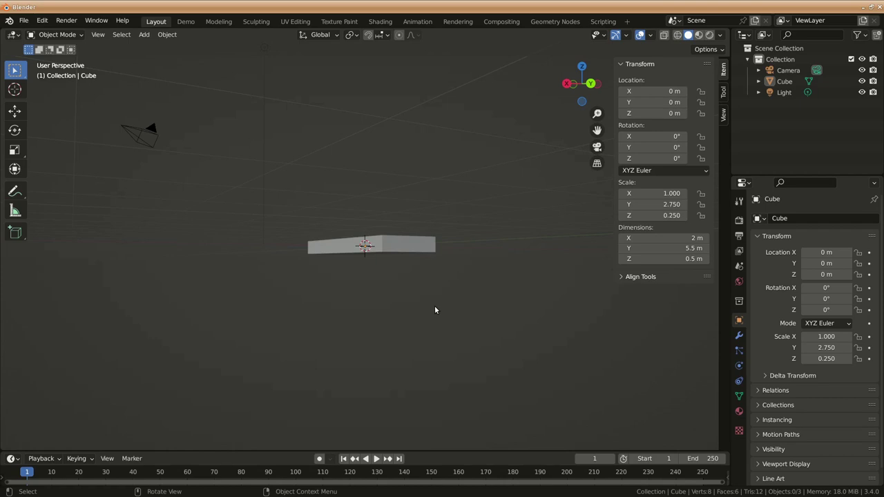
pyautogui.click(650, 239)
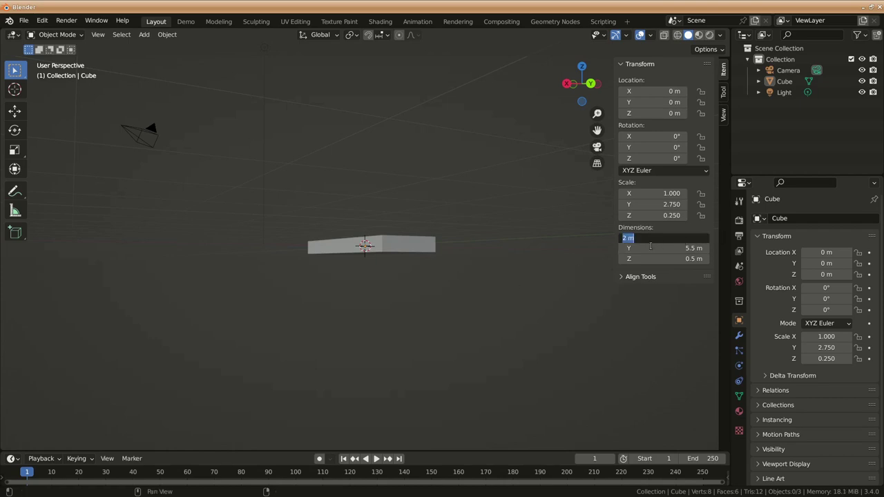
pyautogui.write('2.4')
pyautogui.press('Return')
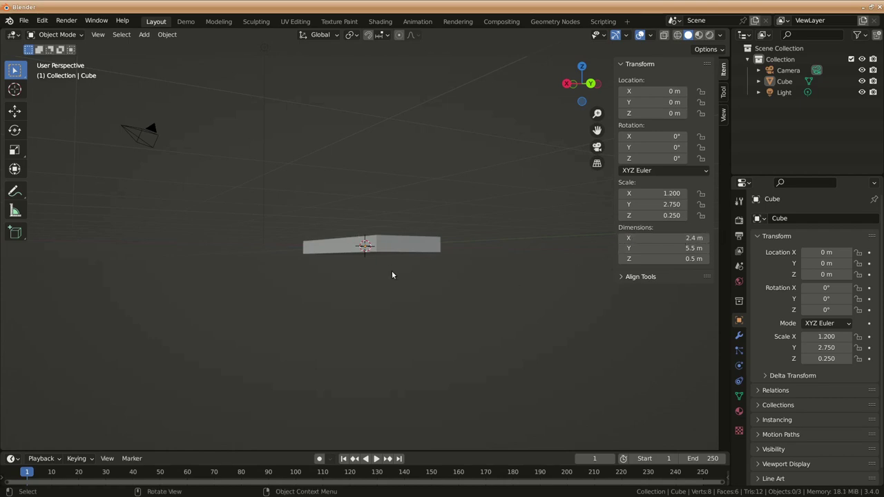
pyautogui.press('KP_1')
# Step: In Edit Mode with face selection, inset the slab's top face from the top view
pyautogui.press('KP_3')
pyautogui.press('Tab')
pyautogui.press('KP_7')
pyautogui.hotkey('alt', 'a')
pyautogui.press('3')
pyautogui.press('a')
pyautogui.press('i')
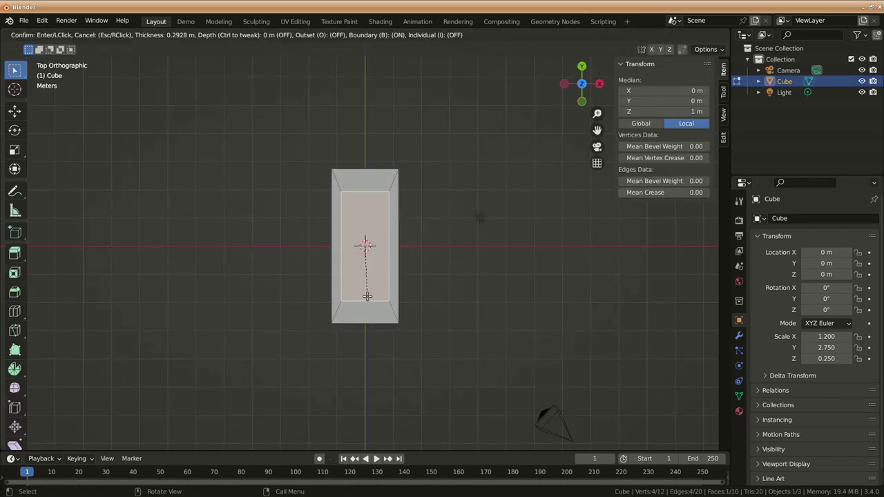
pyautogui.click(366, 294)
# Step: Enable the Edge Length overlay, apply the object's scale, and select the inner top face
pyautogui.click(650, 35)
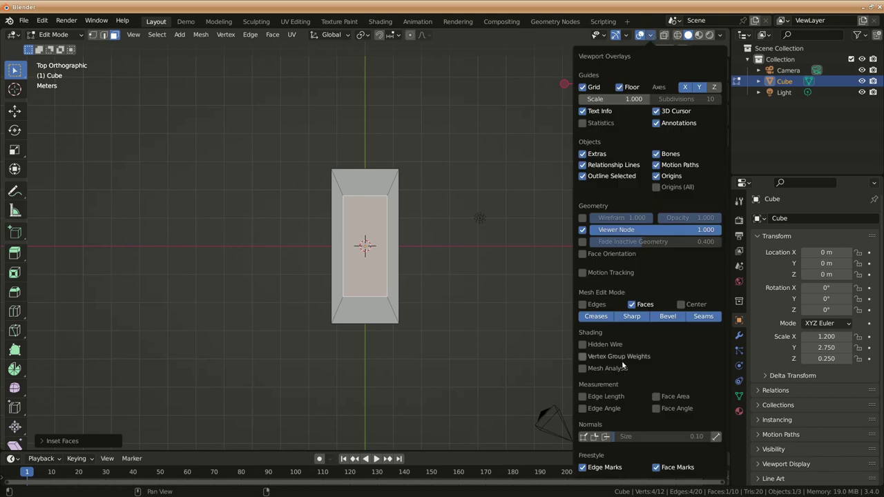
pyautogui.click(613, 396)
pyautogui.press('n')
pyautogui.hotkey('alt', 'a')
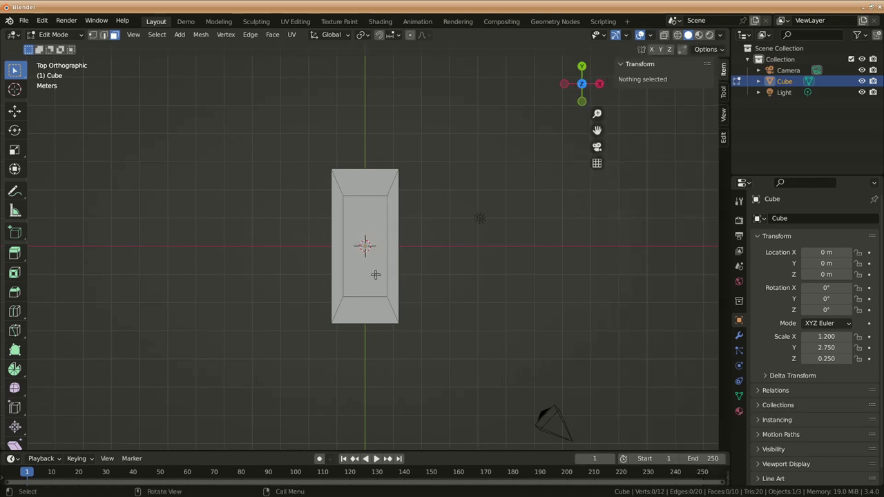
pyautogui.press('Tab')
pyautogui.hotkey('ctrl', 'a')
pyautogui.click(379, 309)
pyautogui.press('Tab')
pyautogui.click(382, 296)
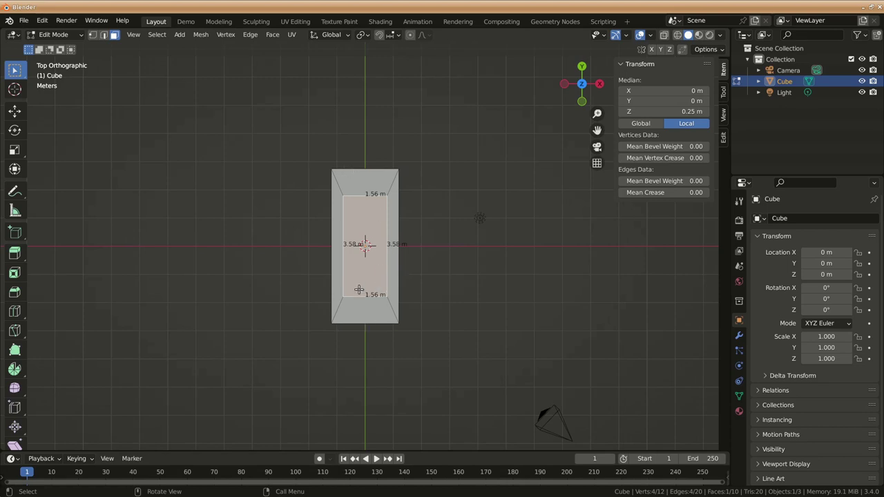
# Step: Scale the inner face to 1.5 m along X and 3 m along Y
pyautogui.press('s')
pyautogui.press('x')
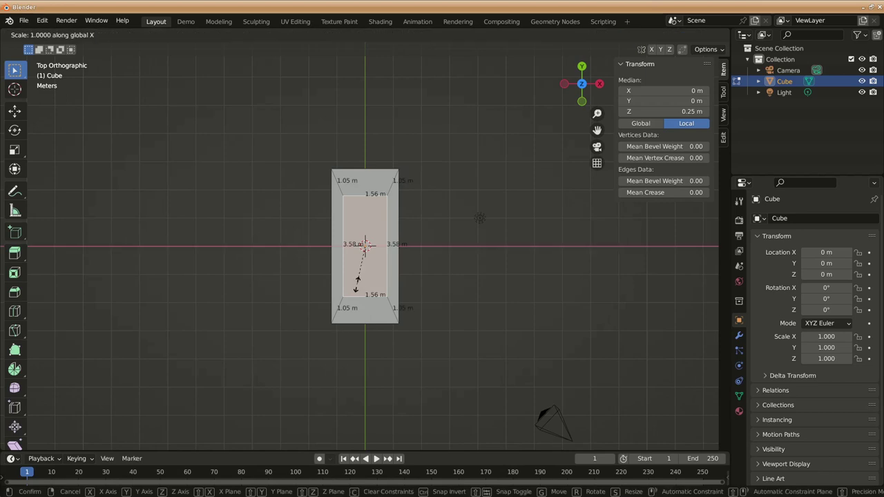
pyautogui.click(357, 279)
pyautogui.press('s')
pyautogui.press('y')
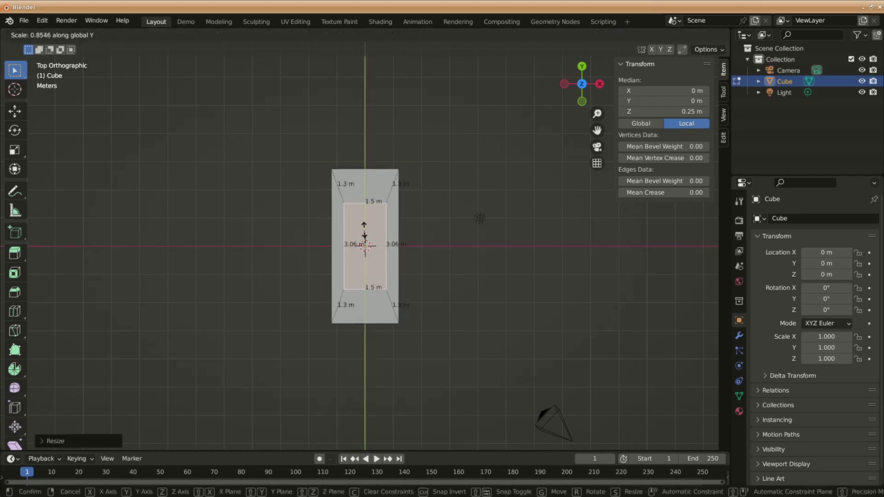
pyautogui.click(365, 224)
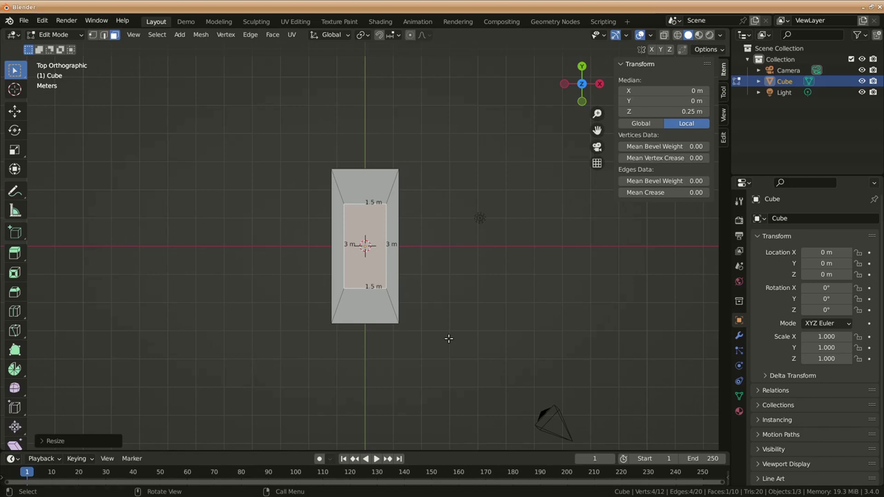
# Step: Narrow the inner face along X to 1 m wide
pyautogui.press('s')
pyautogui.press('x')
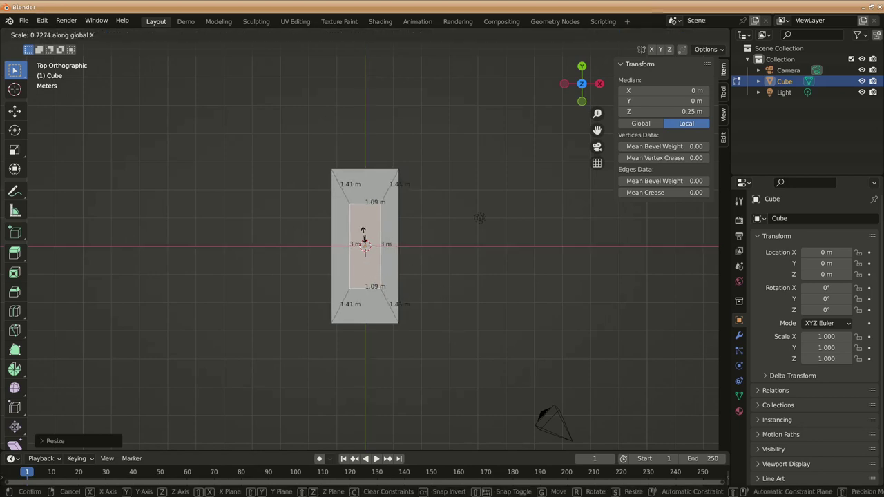
pyautogui.click(364, 240)
pyautogui.press('s')
pyautogui.press('y')
pyautogui.press('x')
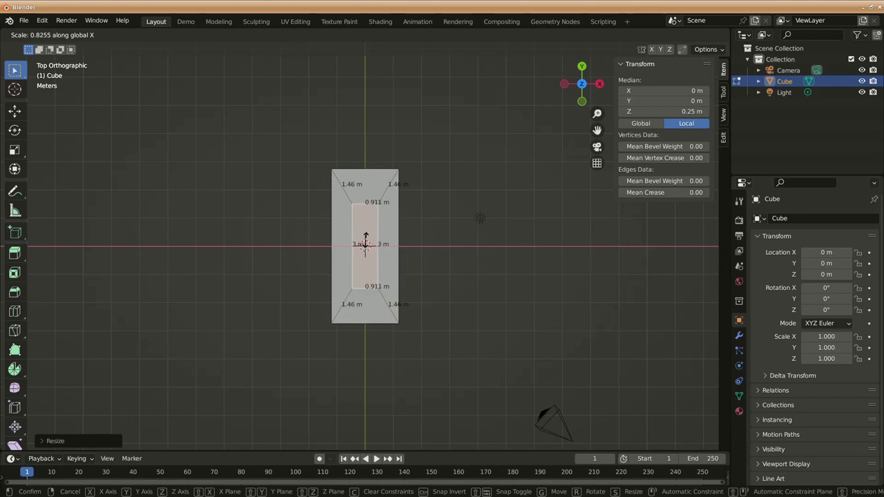
pyautogui.press('x')
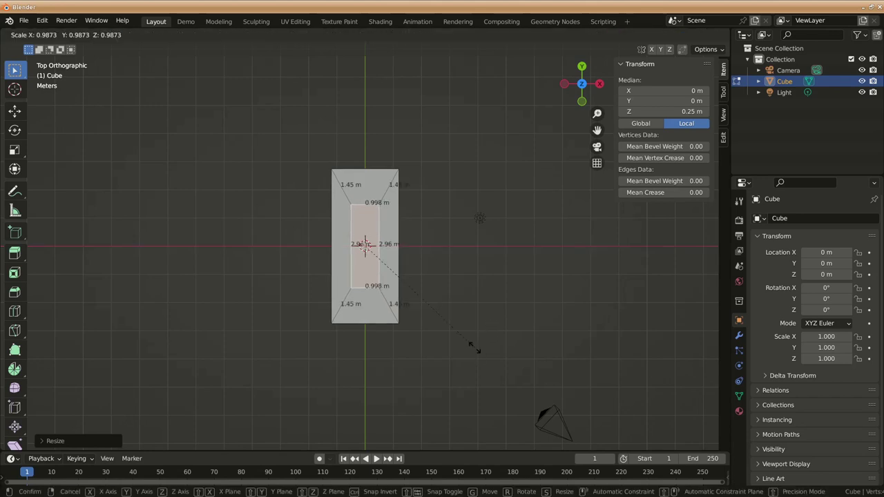
pyautogui.press('x')
pyautogui.click(475, 348)
pyautogui.moveTo(475, 348); pyautogui.dragTo(477, 340, button='middle')
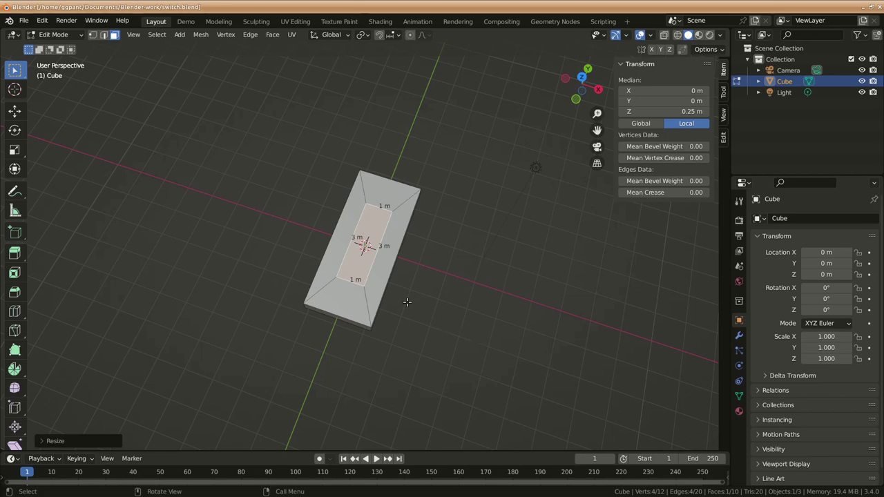
# Step: From the bottom view, inset the slab's bottom face
pyautogui.press('KP_7')
pyautogui.press('ctrl+KP_7')
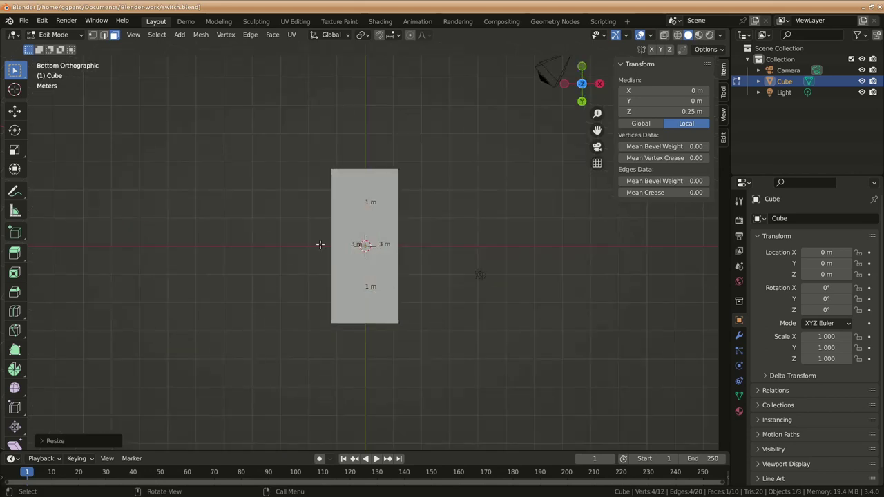
pyautogui.press('i')
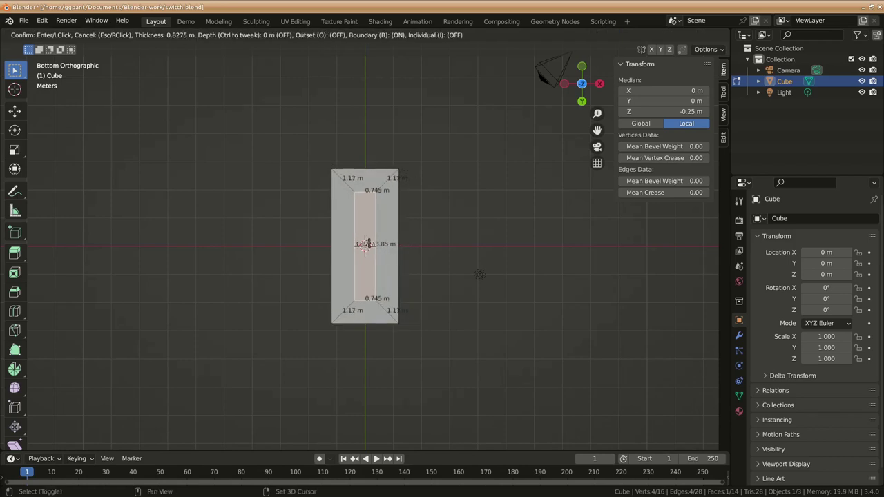
pyautogui.click(371, 260)
# Step: Scale the bottom inset face along Y to 3.2 m long
pyautogui.press('s')
pyautogui.press('y')
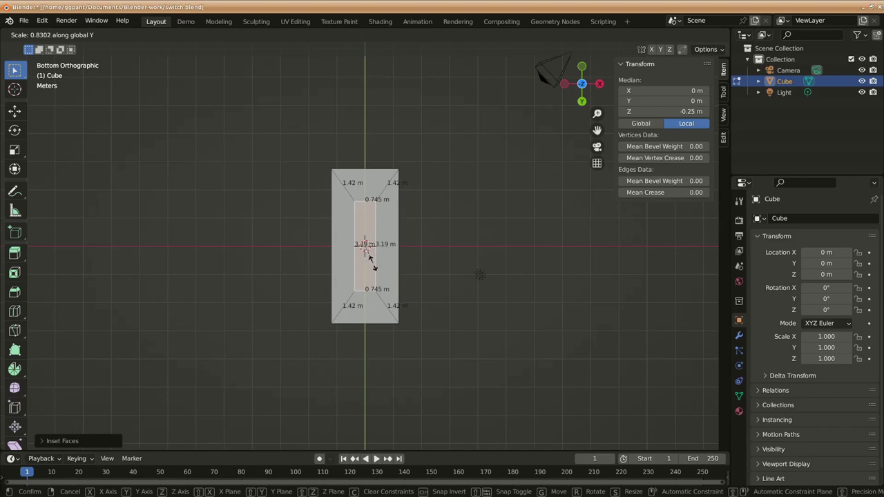
pyautogui.click(371, 261)
pyautogui.press('s')
pyautogui.press('y')
pyautogui.click(366, 237)
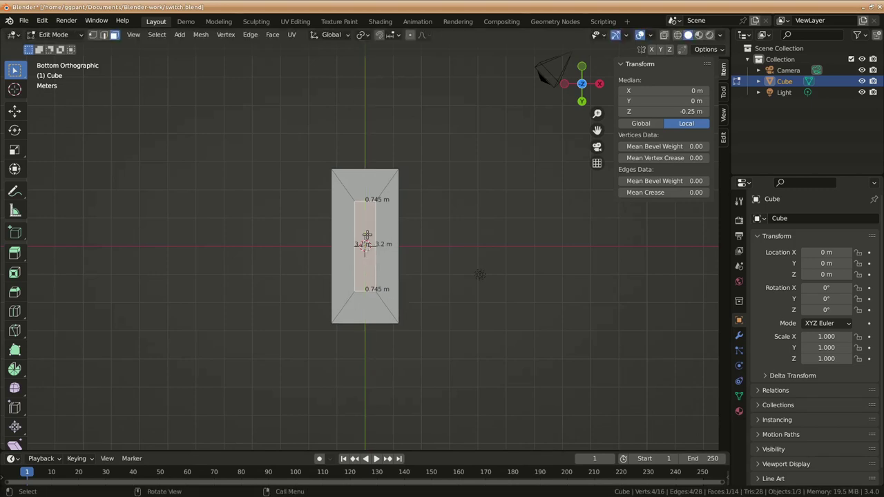
# Step: Scale the face to 1.5 m along X, save as switch.blend, and begin a second inset
pyautogui.press('s')
pyautogui.press('x')
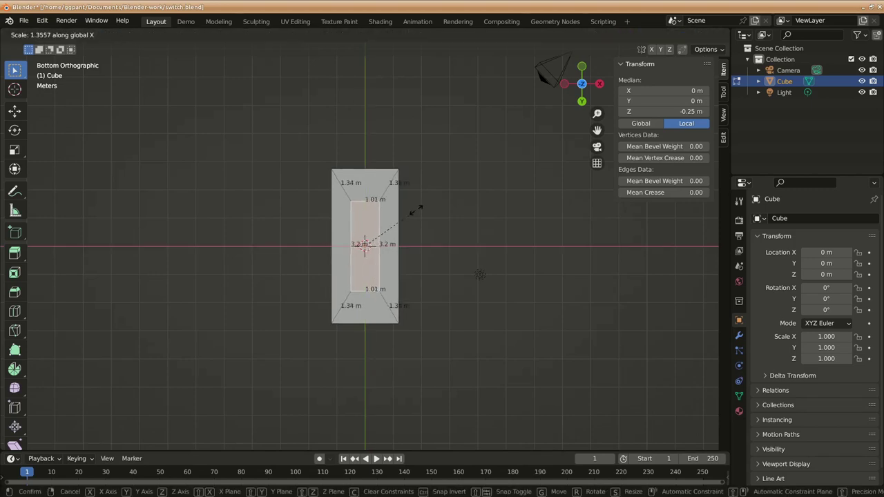
pyautogui.click(475, 165)
pyautogui.hotkey('ctrl', 's')
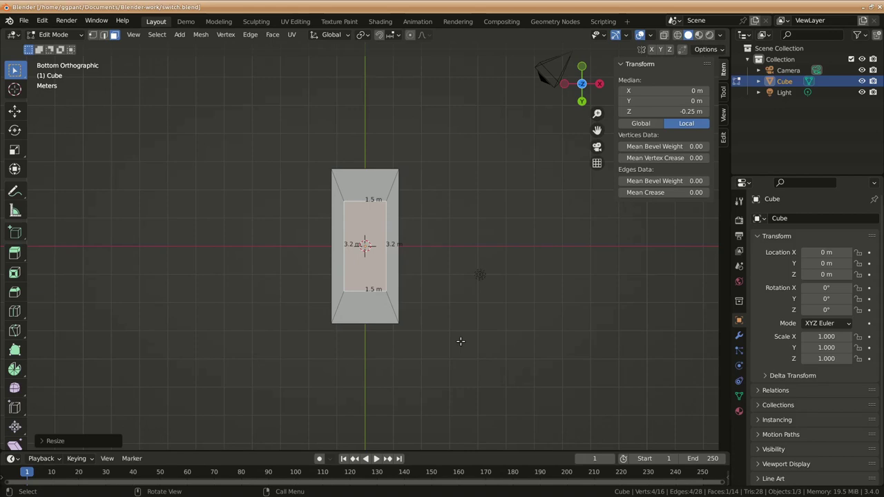
pyautogui.click(368, 268)
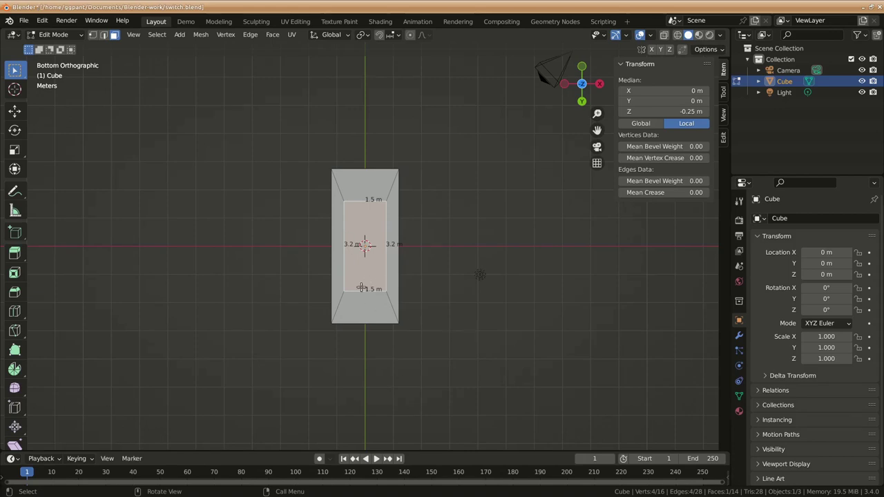
pyautogui.press('i')
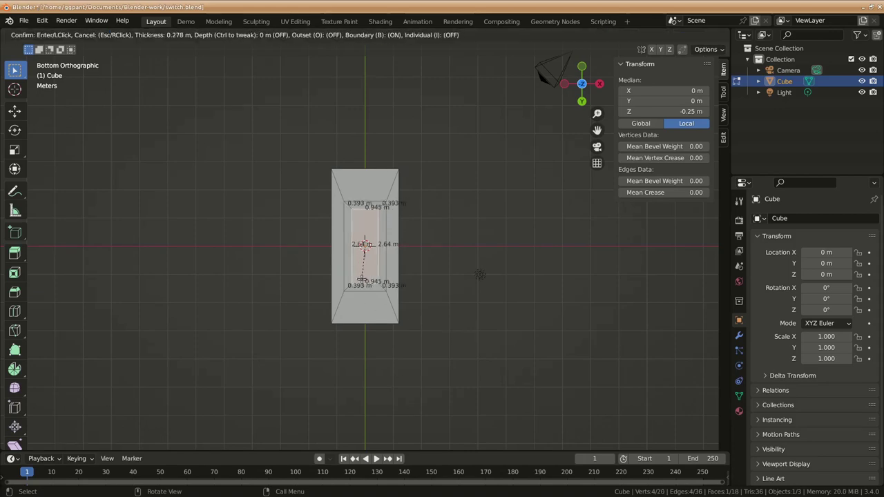
# Step: Confirm the second inset, shorten it along Y, and slide it along Y
pyautogui.click(362, 279)
pyautogui.press('s')
pyautogui.press('y')
pyautogui.click(360, 254)
pyautogui.press('g')
pyautogui.press('y')
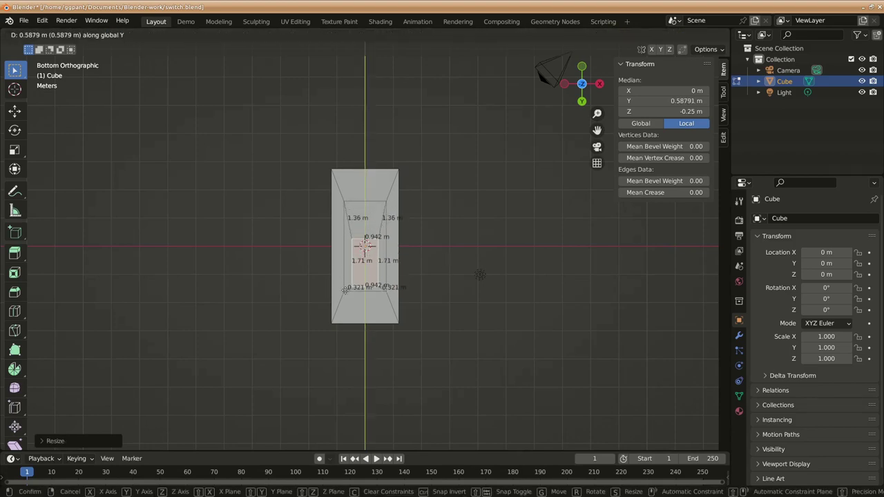
pyautogui.click(344, 288)
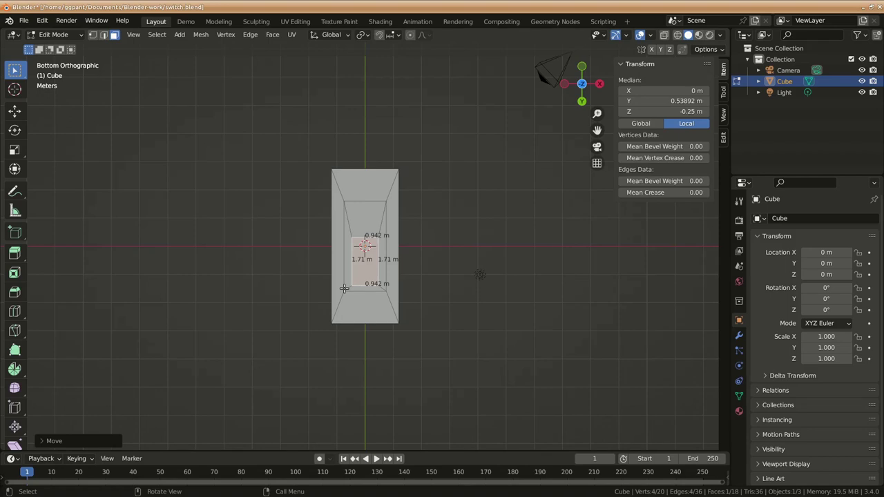
# Step: Resize the inner bottom face to 1 m by 2 m, shift it along Y, and save switch.blend
pyautogui.press('s')
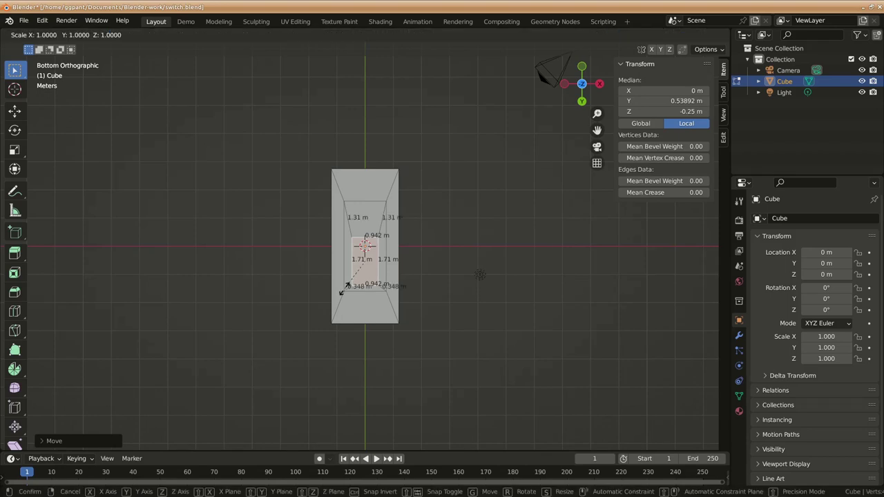
pyautogui.press('x')
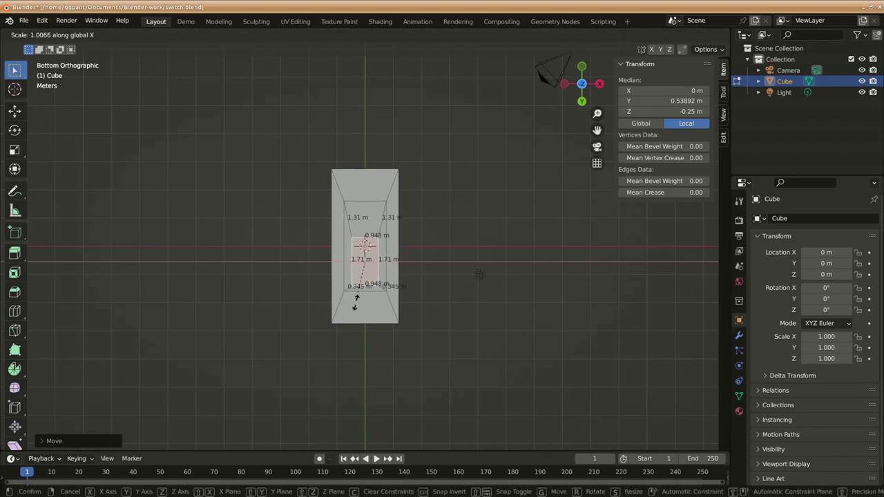
pyautogui.click(369, 320)
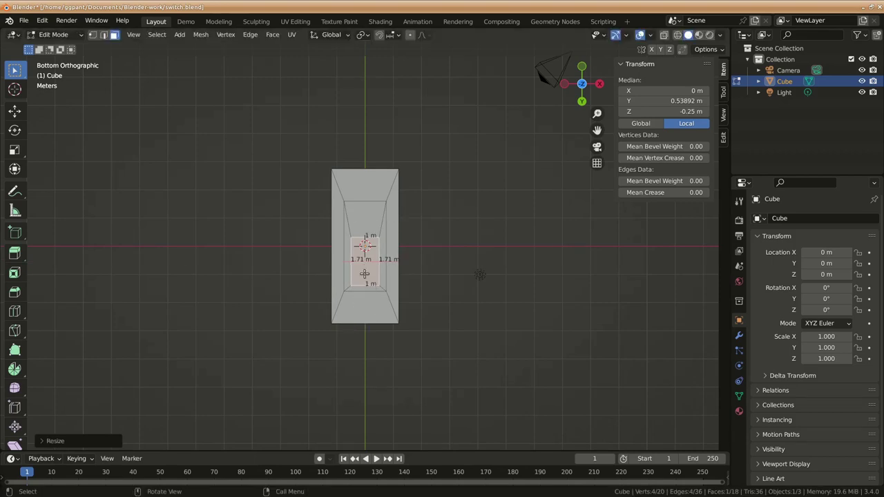
pyautogui.press('s')
pyautogui.press('y')
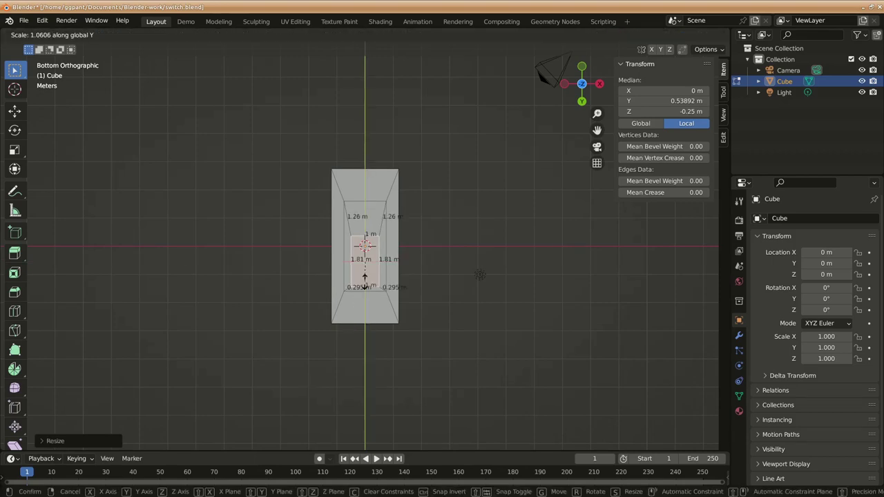
pyautogui.press('Escape')
pyautogui.press('g')
pyautogui.press('y')
pyautogui.press('y')
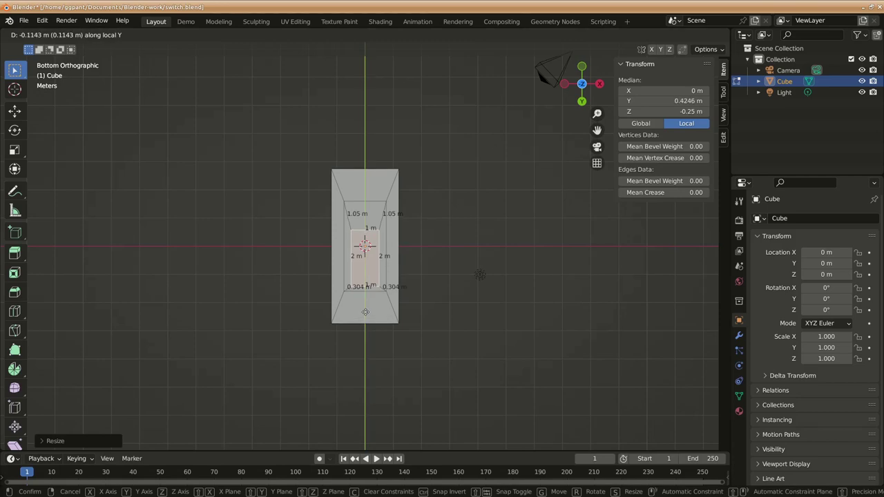
pyautogui.click(458, 347)
pyautogui.hotkey('ctrl', 's')
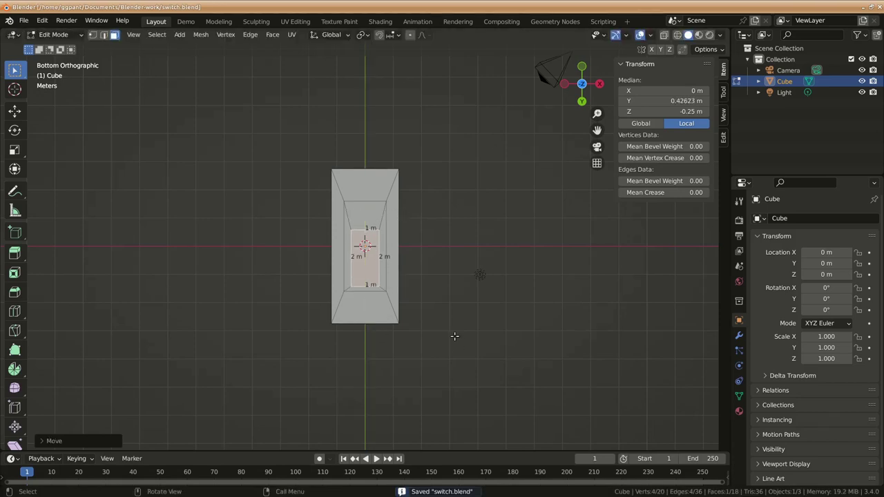
# Step: Subdivide the bottom face into quarters and dissolve one pair of quarters into a single face
pyautogui.rightClick(364, 263)
pyautogui.click(353, 249)
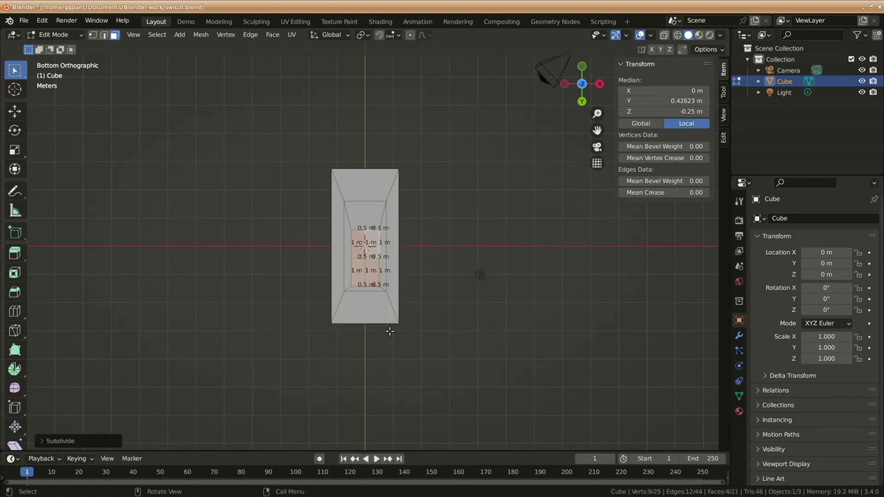
pyautogui.click(359, 245)
pyautogui.hotkey('ctrl', 'z')
pyautogui.click(363, 247)
pyautogui.rightClick(370, 252)
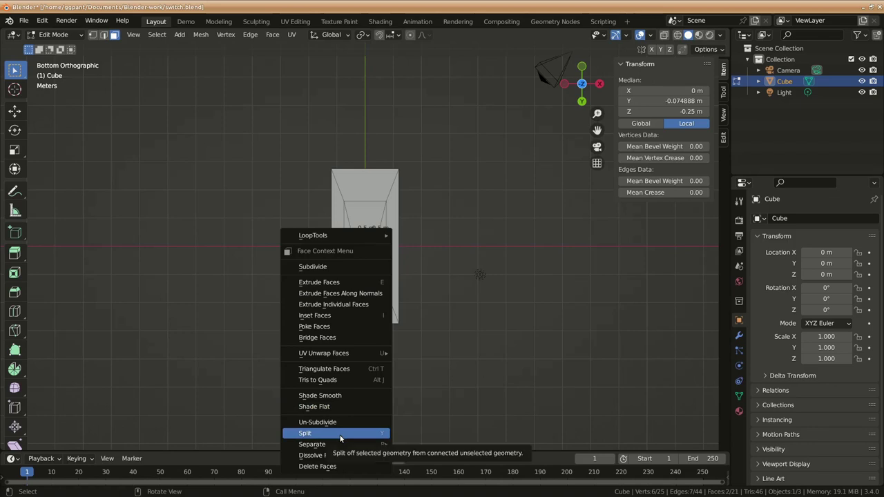
pyautogui.click(335, 456)
# Step: Dissolve the second pair of quarter faces, then select the inner underside faces
pyautogui.click(366, 257)
pyautogui.rightClick(362, 284)
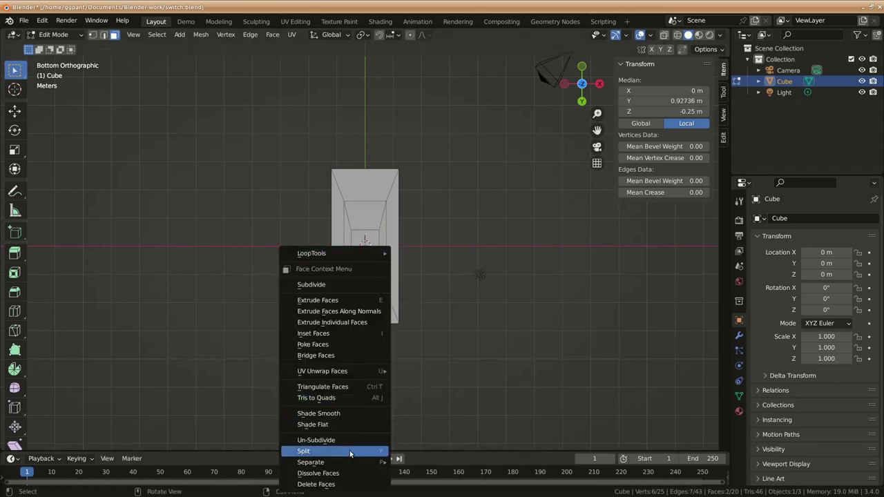
pyautogui.click(318, 473)
pyautogui.moveTo(332, 414)
pyautogui.mouseDown(button='middle')
pyautogui.moveTo(405, 302)
pyautogui.moveTo(270, 345)
pyautogui.mouseUp(button='middle')
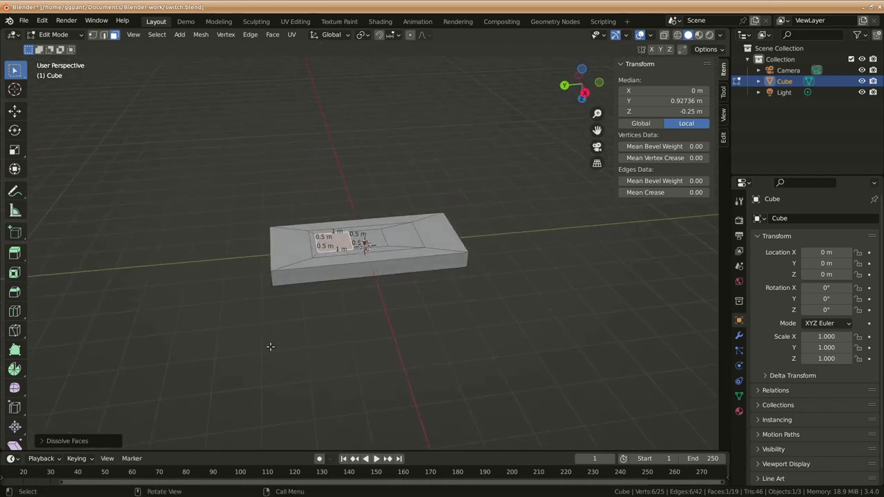
pyautogui.press('KP_7')
pyautogui.press('ctrl+KP_7')
pyautogui.moveTo(384, 352)
pyautogui.mouseDown(button='middle')
pyautogui.moveTo(389, 310)
pyautogui.moveTo(406, 301)
pyautogui.mouseUp(button='middle')
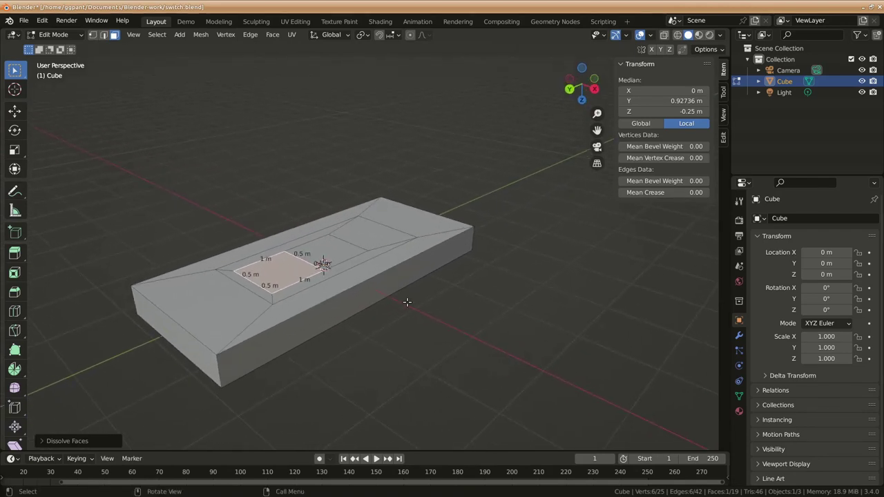
pyautogui.moveTo(491, 322); pyautogui.dragTo(324, 237, button='middle')
pyautogui.keyDown('shift'); pyautogui.click(366, 231); pyautogui.keyUp('shift')
pyautogui.keyDown('shift'); pyautogui.click(241, 276); pyautogui.keyUp('shift')
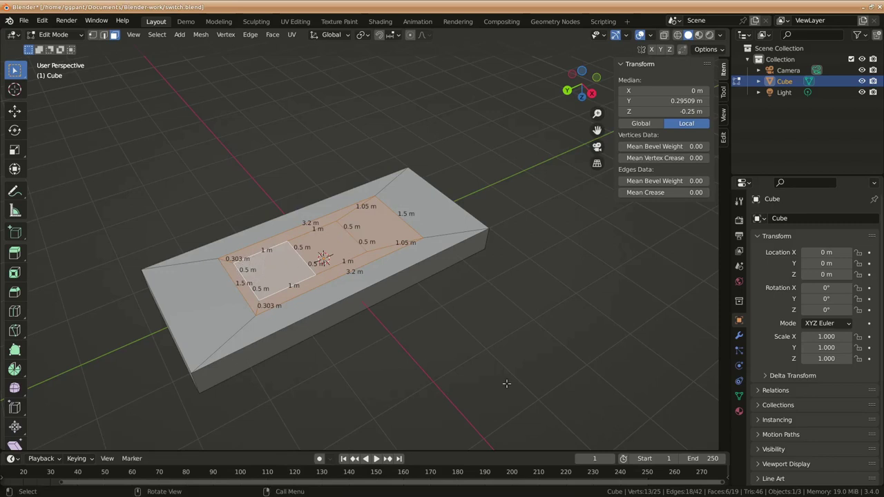
# Step: Extrude the selected underside faces 0.7 m downward into a block
pyautogui.press('KP_3')
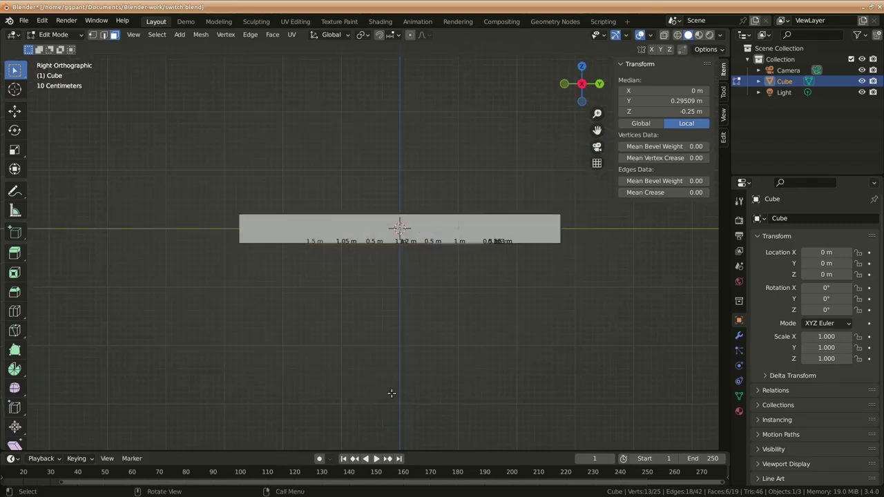
pyautogui.press('e')
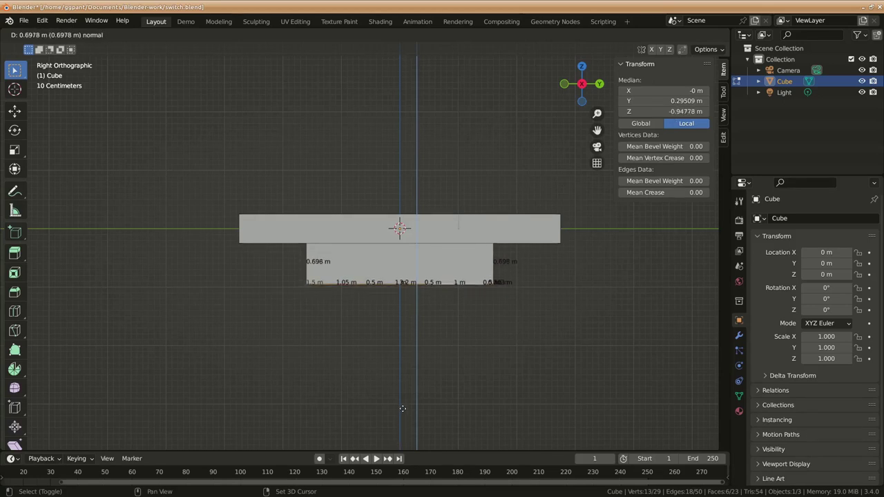
pyautogui.click(425, 407)
# Step: With X-ray on, extrude the block's two square bottom faces slightly further down
pyautogui.moveTo(426, 407); pyautogui.dragTo(449, 297, button='middle')
pyautogui.click(454, 292)
pyautogui.press('KP_3')
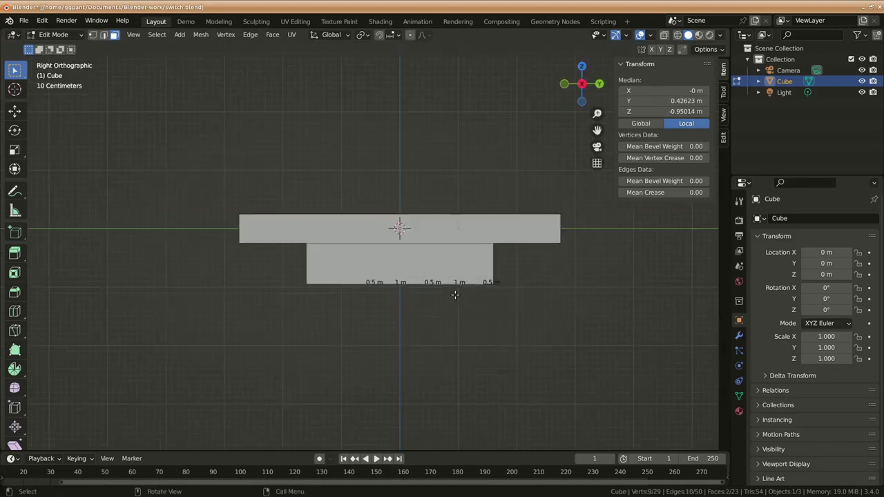
pyautogui.hotkey('alt', 'z')
pyautogui.press('e')
pyautogui.click(424, 359)
pyautogui.moveTo(424, 359); pyautogui.dragTo(412, 313, button='middle')
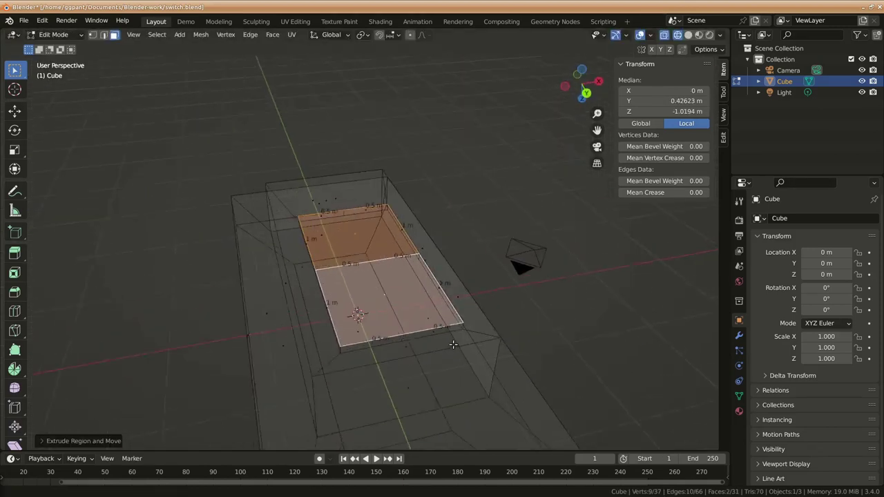
# Step: Inset the two square faces individually and return to Solid shading
pyautogui.press('i')
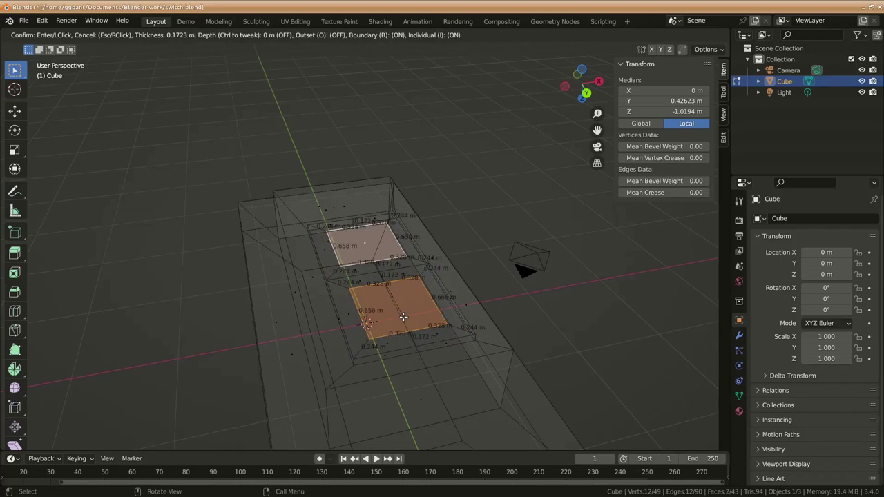
pyautogui.click(403, 316)
pyautogui.moveTo(404, 316); pyautogui.dragTo(525, 381, button='middle')
pyautogui.press('z')
pyautogui.click(606, 380)
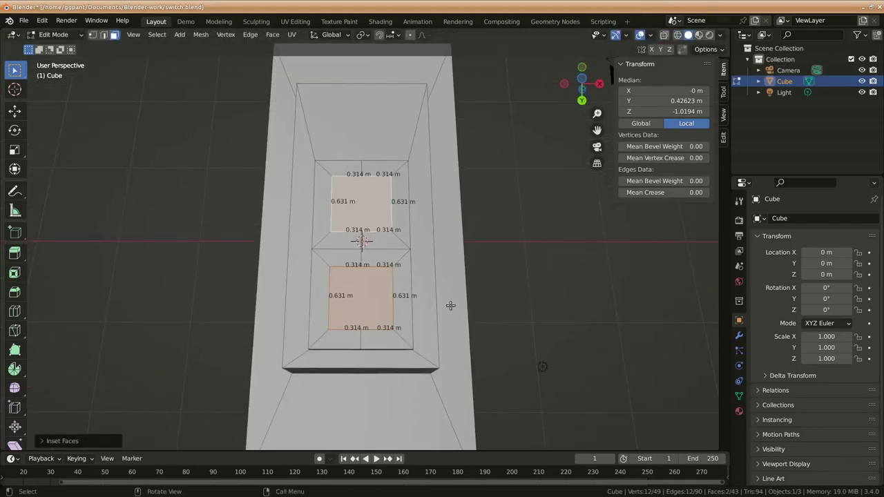
# Step: Shrink both inset squares down to 0.5 m
pyautogui.press('s')
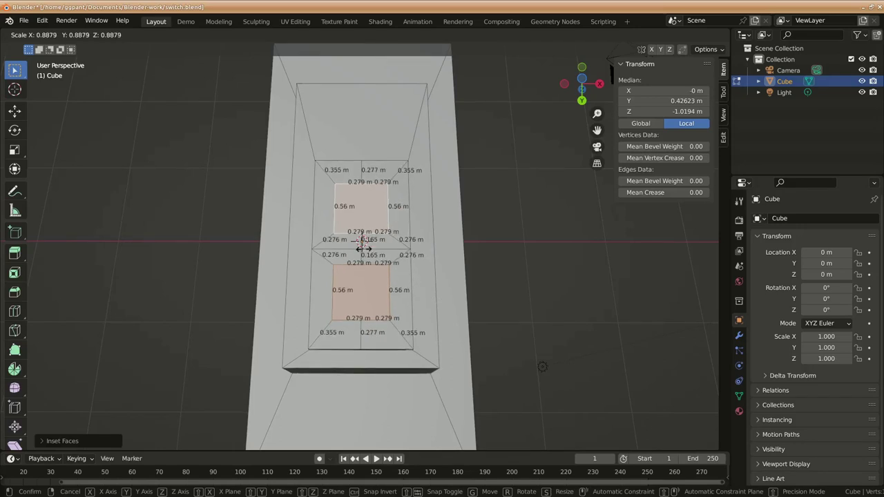
pyautogui.click(475, 308)
pyautogui.press('s')
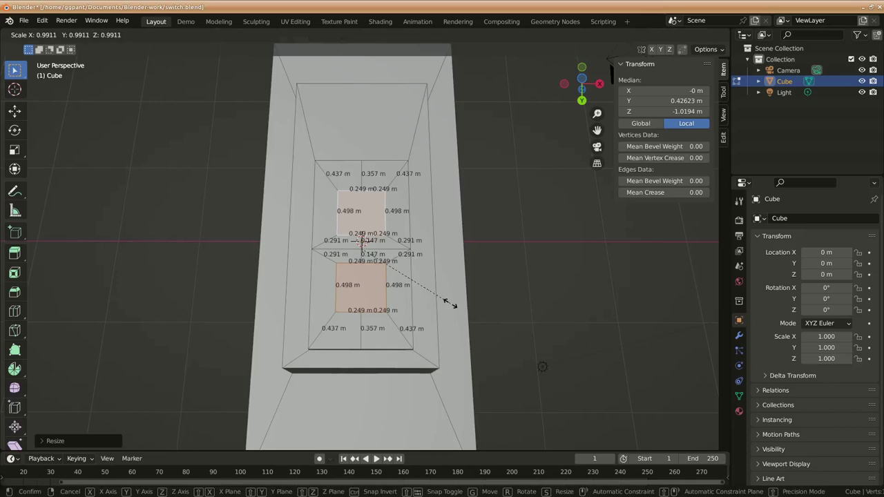
pyautogui.click(449, 307)
# Step: From the bottom view, slide one square along Y over the lower face
pyautogui.press('ctrl+KP_7')
pyautogui.press('g')
pyautogui.press('y')
pyautogui.click(359, 335)
pyautogui.hotkey('ctrl', 'z')
pyautogui.hotkey('ctrl', 'shift', 'z')
pyautogui.press('g')
pyautogui.press('y')
pyautogui.click(361, 316)
# Step: Move the square along Y again to its final position on the block
pyautogui.press('g')
pyautogui.press('y')
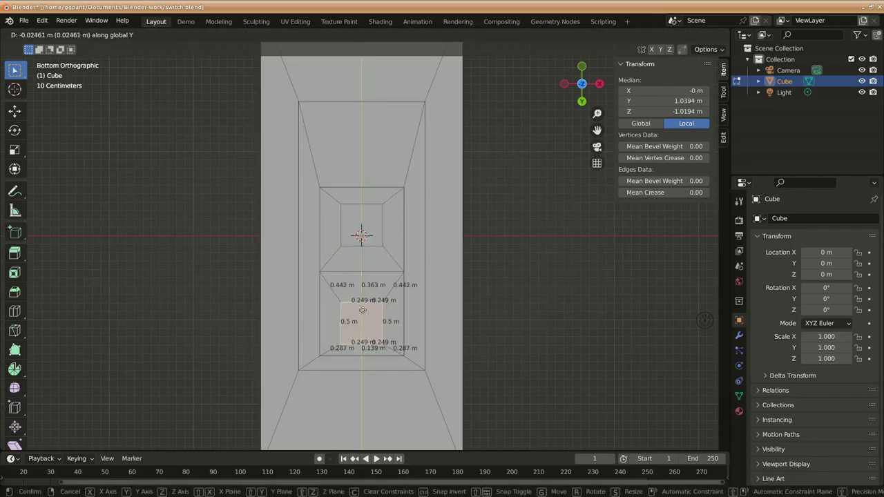
pyautogui.press('Escape')
pyautogui.hotkey('ctrl', 'z')
pyautogui.press('g')
pyautogui.press('y')
pyautogui.click(381, 179)
pyautogui.moveTo(469, 322); pyautogui.dragTo(559, 337, button='middle')
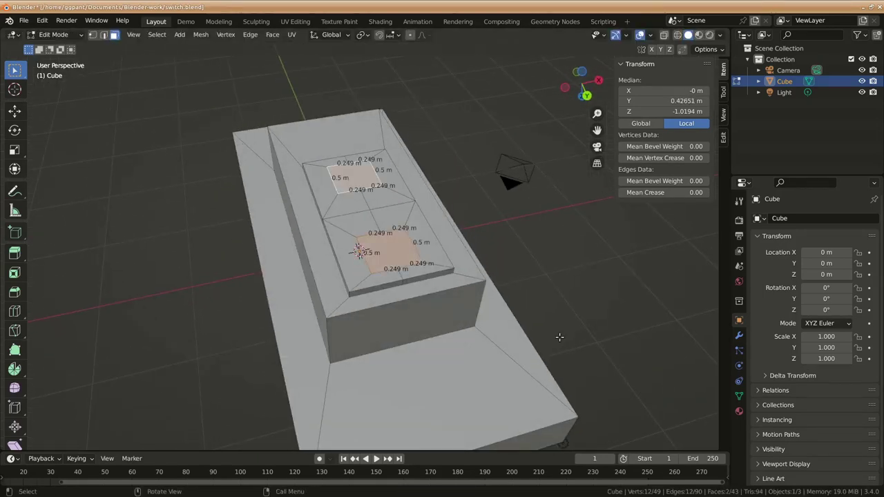
pyautogui.press('KP_3')
# Step: Extrude the two square faces down into posts about 0.77 m long and save switch.blend
pyautogui.press('e')
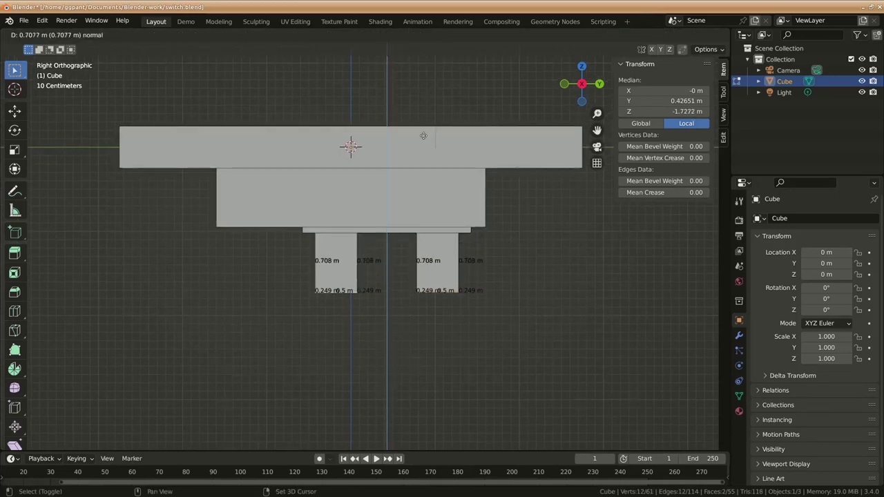
pyautogui.click(430, 173)
pyautogui.hotkey('ctrl', 's')
# Step: Orbit up to the top of the body and select its inner face
pyautogui.moveTo(517, 306)
pyautogui.mouseDown(button='middle')
pyautogui.moveTo(538, 159)
pyautogui.moveTo(424, 283)
pyautogui.mouseUp(button='middle')
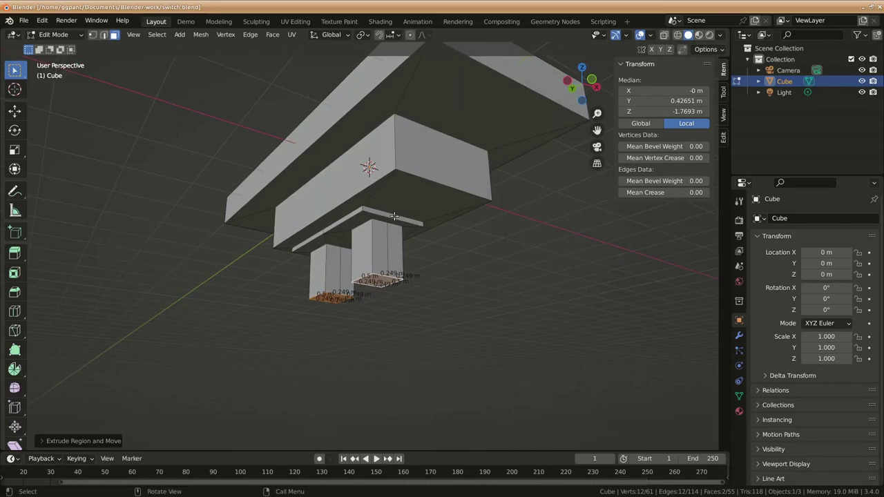
pyautogui.moveTo(394, 216); pyautogui.dragTo(374, 157, button='middle')
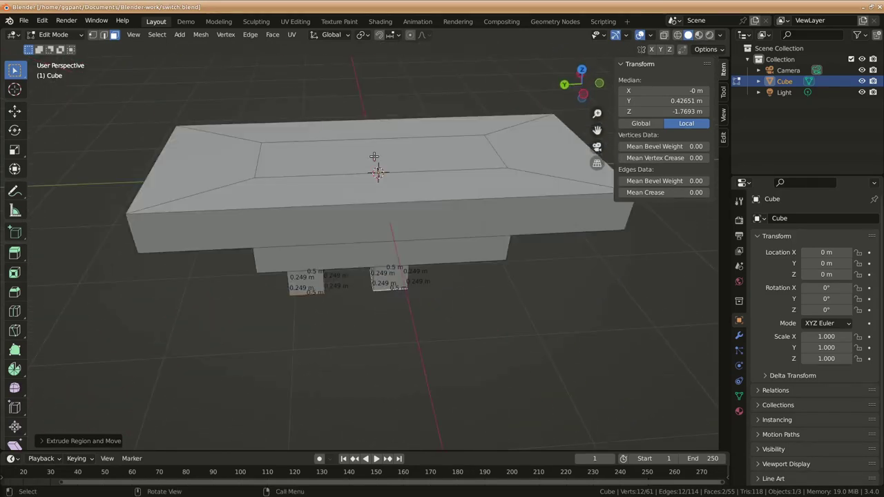
pyautogui.click(373, 157)
# Step: Extrude the inner top face down into a recess and select faces inside it in X-ray
pyautogui.press('e')
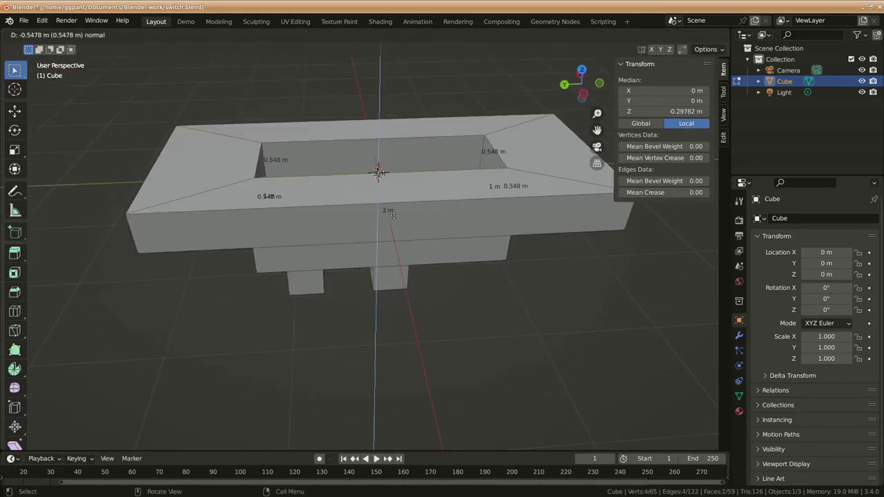
pyautogui.click(392, 215)
pyautogui.hotkey('alt', 'z')
pyautogui.click(391, 204)
pyautogui.click(391, 195)
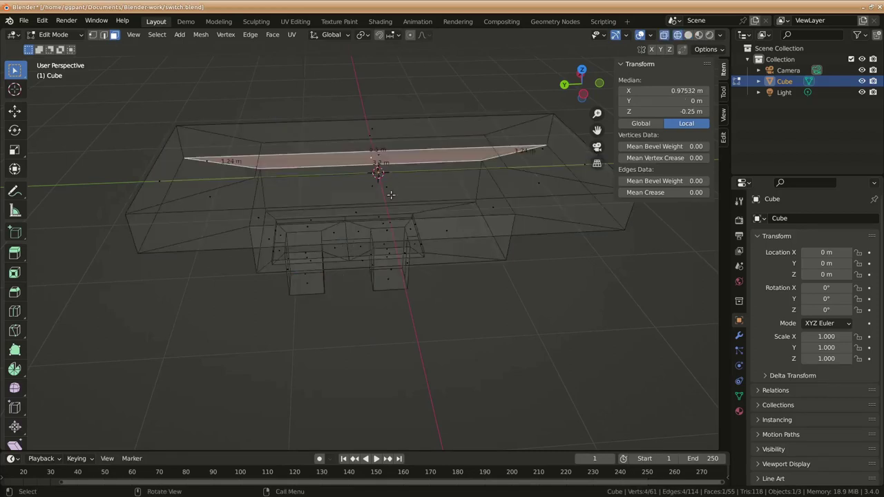
pyautogui.hotkey('alt', 'z')
# Step: Select the recess floor from the right view and lower it 1.05 m along Z
pyautogui.press('KP_3')
pyautogui.moveTo(398, 178); pyautogui.dragTo(369, 207, button='middle')
pyautogui.hotkey('alt', 'z')
pyautogui.click(370, 207)
pyautogui.hotkey('alt', 'z')
pyautogui.press('KP_3')
pyautogui.press('g')
pyautogui.press('z')
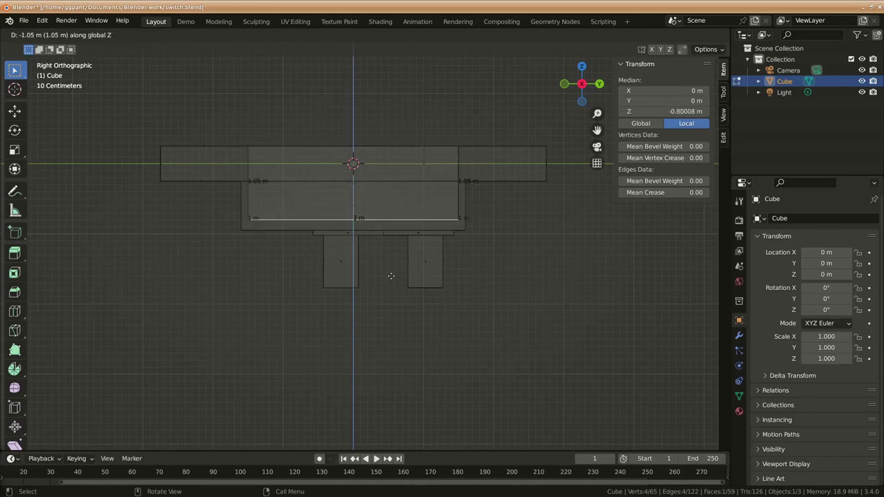
pyautogui.click(391, 276)
# Step: In solid shading, select the recess back wall, floor, end wall and remaining inner wall
pyautogui.moveTo(217, 327); pyautogui.dragTo(307, 388, button='middle')
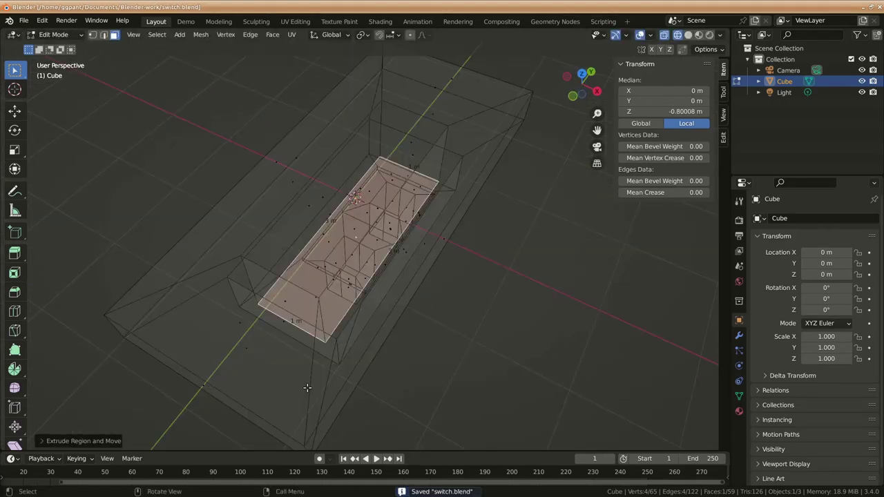
pyautogui.press('Tab')
pyautogui.press('Tab')
pyautogui.press('z')
pyautogui.click(473, 342)
pyautogui.moveTo(473, 342)
pyautogui.mouseDown(button='middle')
pyautogui.moveTo(432, 310)
pyautogui.moveTo(387, 325)
pyautogui.moveTo(356, 297)
pyautogui.mouseUp(button='middle')
pyautogui.click(312, 184)
pyautogui.moveTo(312, 183)
pyautogui.mouseDown(button='middle')
pyautogui.moveTo(320, 267)
pyautogui.moveTo(292, 251)
pyautogui.moveTo(394, 240)
pyautogui.mouseUp(button='middle')
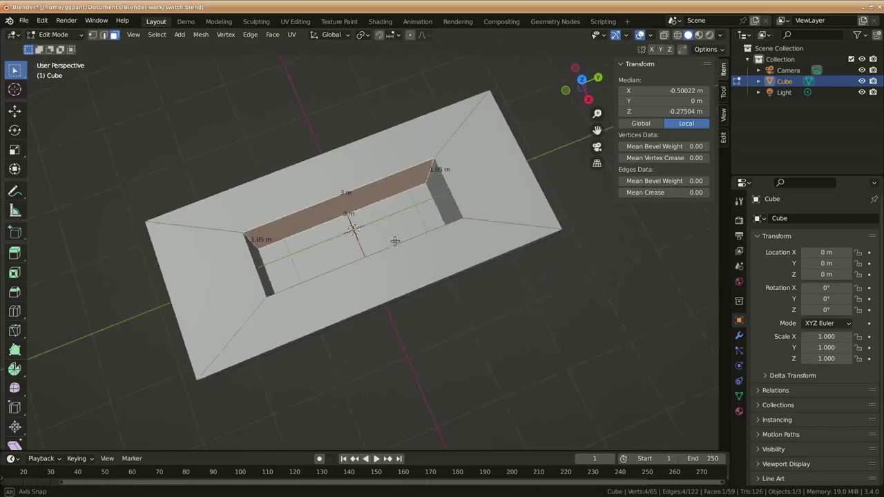
pyautogui.keyDown('shift'); pyautogui.click(395, 240); pyautogui.keyUp('shift')
pyautogui.keyDown('shift'); pyautogui.click(438, 190); pyautogui.keyUp('shift')
pyautogui.moveTo(439, 190)
pyautogui.mouseDown(button='middle')
pyautogui.moveTo(494, 189)
pyautogui.moveTo(391, 229)
pyautogui.moveTo(464, 273)
pyautogui.moveTo(371, 292)
pyautogui.moveTo(445, 319)
pyautogui.mouseUp(button='middle')
pyautogui.keyDown('shift'); pyautogui.click(406, 220); pyautogui.keyUp('shift')
pyautogui.press('Tab')
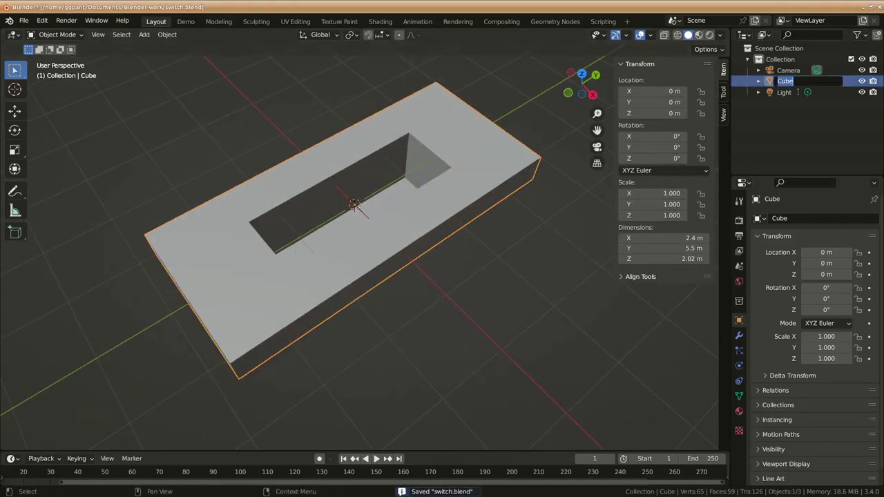
pyautogui.write('Switch Body')
# Step: Confirm the Switch Body name, save, and delete the unused cube
pyautogui.press('Return')
pyautogui.hotkey('ctrl', 's')
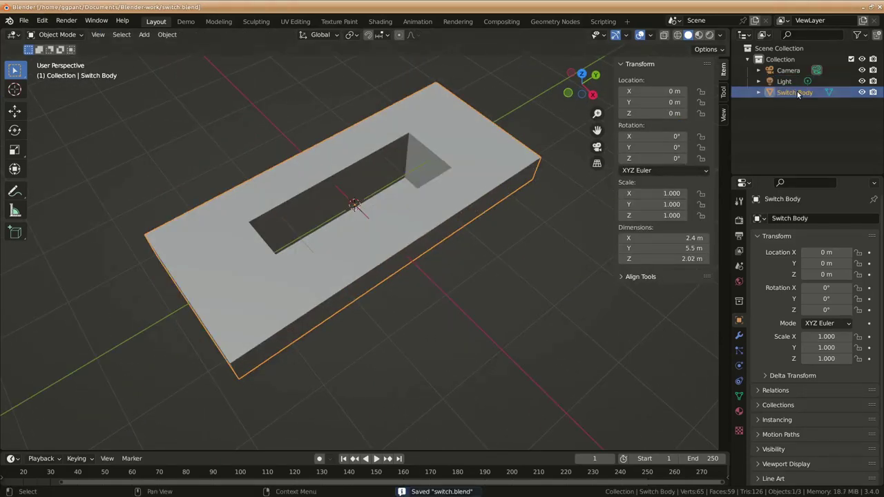
pyautogui.press('Delete')
pyautogui.press('KP_3')
# Step: Add a new cube, shorten its height along Z, and raise it above Switch Body
pyautogui.hotkey('shift', 'a')
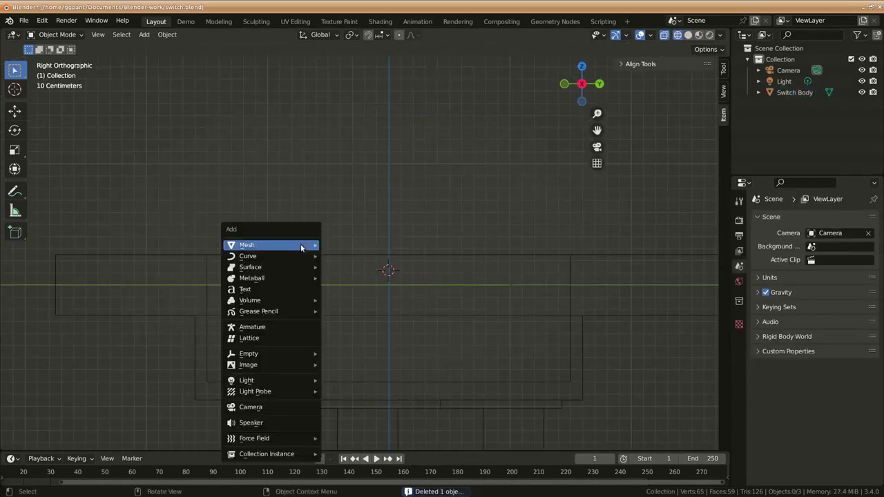
pyautogui.click(352, 257)
pyautogui.moveTo(509, 412); pyautogui.dragTo(524, 407, button='middle')
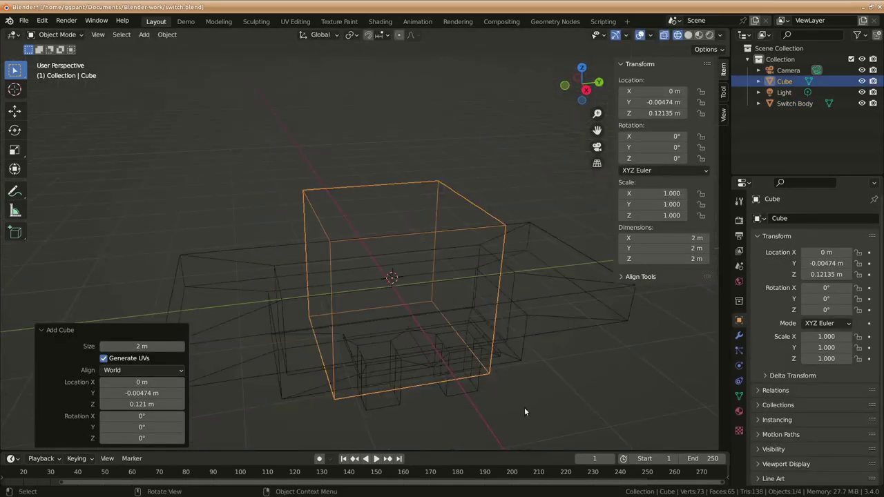
pyautogui.press('s')
pyautogui.press('z')
pyautogui.click(471, 348)
pyautogui.press('KP_3')
pyautogui.press('g')
pyautogui.click(419, 337)
# Step: Flatten and narrow the new cube to about 1.44 × 2.9 × 1 m, then select a side face in Edit Mode
pyautogui.press('s')
pyautogui.press('z')
pyautogui.click(412, 304)
pyautogui.hotkey('ctrl', 's')
pyautogui.press('s')
pyautogui.press('x')
pyautogui.scroll(4, 105, 263)
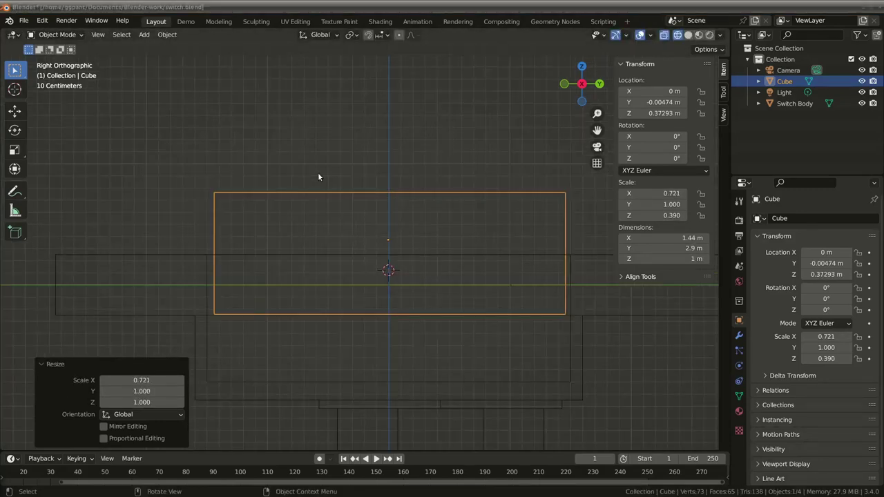
pyautogui.moveTo(317, 177); pyautogui.dragTo(321, 219, button='middle')
pyautogui.press('Tab')
pyautogui.click(288, 257)
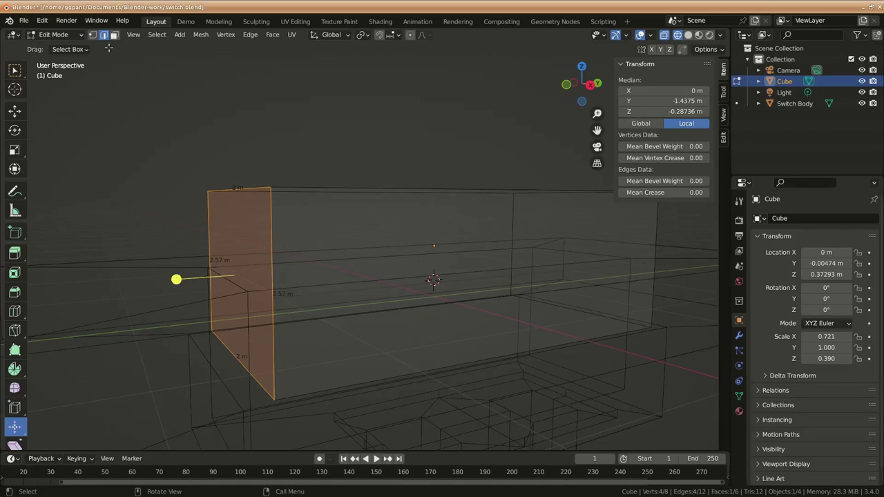
# Step: Subdivide the cube's vertical edges with many cuts, giving seven horizontal loops
pyautogui.keyDown('shift'); pyautogui.click(271, 275); pyautogui.keyUp('shift')
pyautogui.rightClick(221, 135)
pyautogui.click(230, 167)
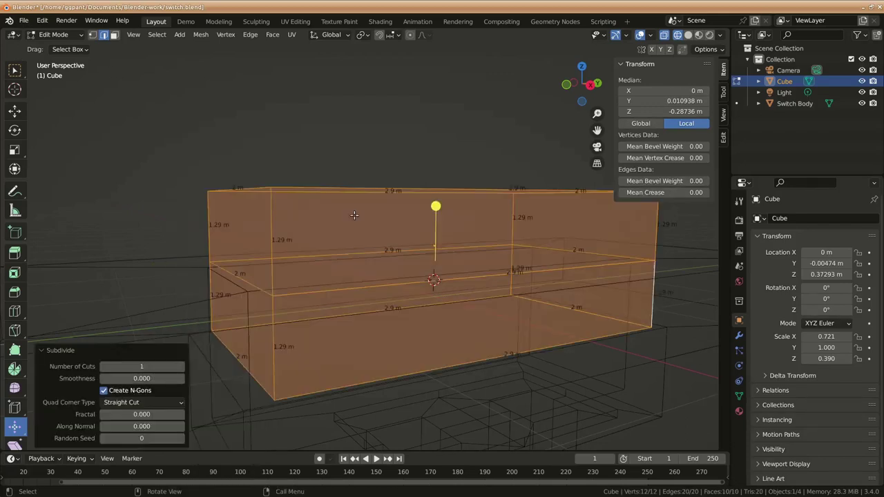
pyautogui.hotkey('ctrl', 'z')
pyautogui.rightClick(211, 230)
pyautogui.click(186, 236)
pyautogui.moveTo(142, 366); pyautogui.dragTo(185, 367)
# Step: Select two top edges and push them outward with Inverse Square proportional falloff
pyautogui.moveTo(472, 265)
pyautogui.mouseDown(button='middle')
pyautogui.moveTo(557, 297)
pyautogui.moveTo(168, 257)
pyautogui.mouseUp(button='middle')
pyautogui.click(558, 297)
pyautogui.keyDown('shift'); pyautogui.click(511, 227); pyautogui.keyUp('shift')
pyautogui.click(422, 35)
pyautogui.click(423, 34)
pyautogui.click(428, 117)
pyautogui.scroll(-2, 352, 182)
pyautogui.moveTo(352, 181); pyautogui.dragTo(347, 194)
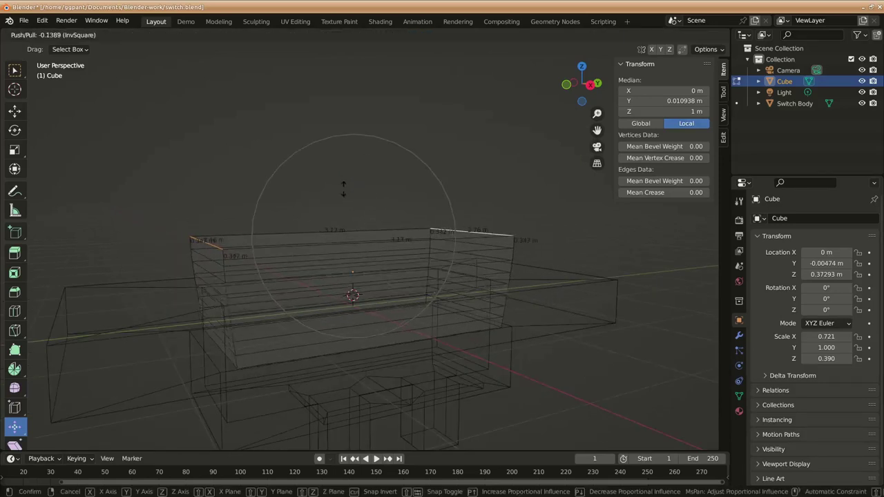
pyautogui.click(353, 181)
# Step: Bulge the top edges into a rounded dome with Sphere falloff, then return to Object Mode
pyautogui.click(422, 34)
pyautogui.moveTo(354, 181); pyautogui.dragTo(413, 283)
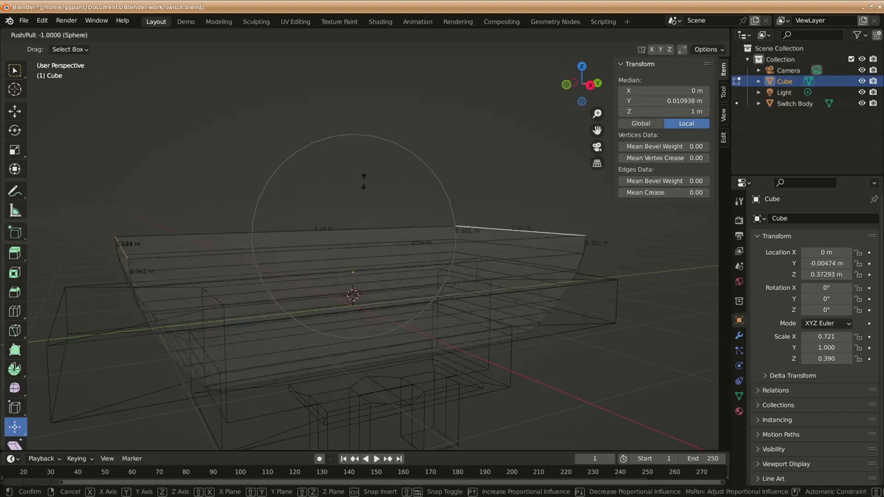
pyautogui.hotkey('ctrl', 'z')
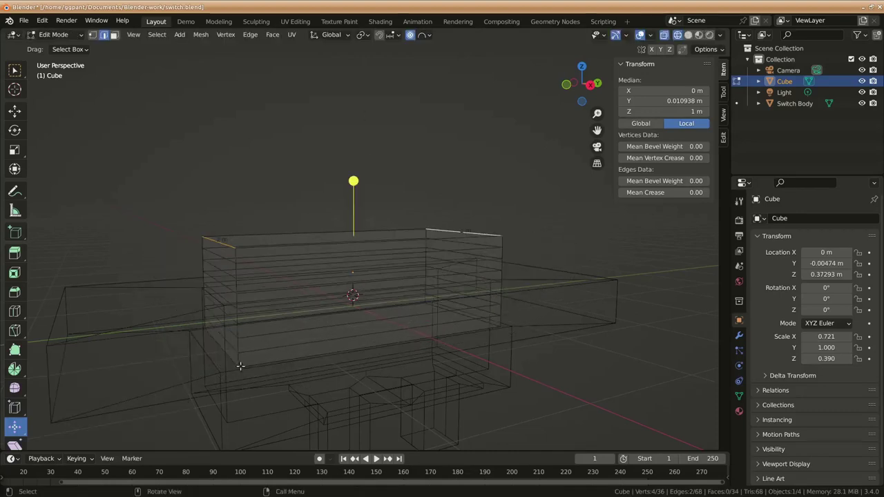
pyautogui.moveTo(353, 381); pyautogui.dragTo(414, 310)
pyautogui.press('KP_3')
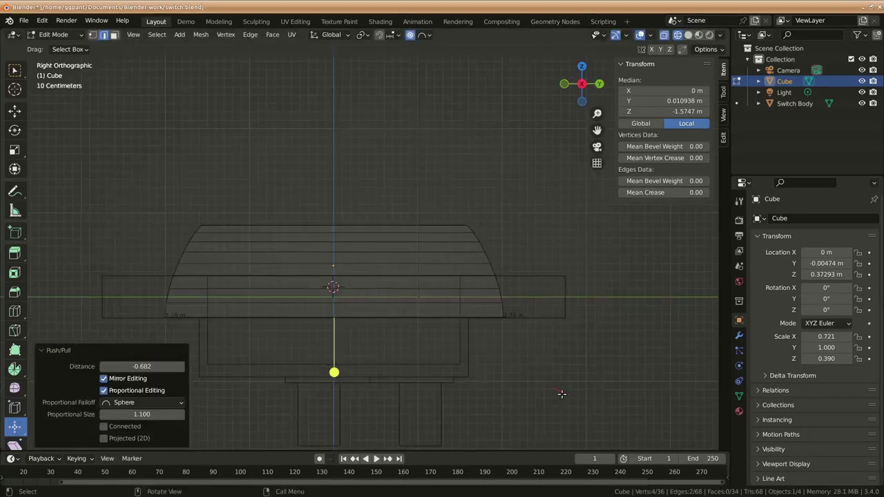
pyautogui.press('Tab')
# Step: Scale the block along Y to about 0.715
pyautogui.press('s')
pyautogui.press('y')
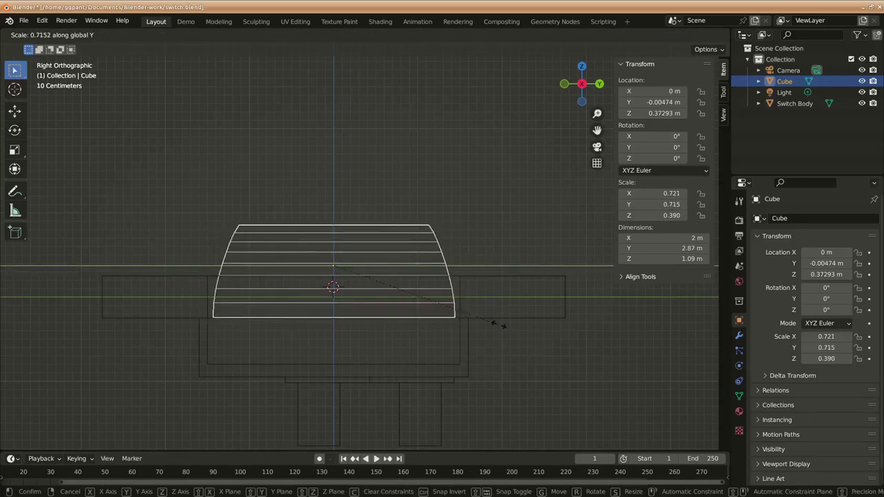
pyautogui.click(499, 326)
pyautogui.press('Tab')
pyautogui.press('Tab')
pyautogui.moveTo(392, 352)
pyautogui.mouseDown(button='middle')
pyautogui.moveTo(451, 372)
pyautogui.moveTo(479, 368)
pyautogui.moveTo(529, 321)
pyautogui.mouseUp(button='middle')
# Step: From Top view, narrow the block along X
pyautogui.press('KP_7')
pyautogui.press('s')
pyautogui.press('x')
pyautogui.click(480, 373)
pyautogui.hotkey('shift', 'z')
# Step: Fine-tune the X width to about 0.97 m and switch to wireframe shading
pyautogui.press('s')
pyautogui.press('x')
pyautogui.click(477, 336)
pyautogui.moveTo(477, 336)
pyautogui.mouseDown(button='middle')
pyautogui.moveTo(437, 413)
pyautogui.moveTo(457, 51)
pyautogui.moveTo(472, 276)
pyautogui.mouseUp(button='middle')
pyautogui.press('s')
pyautogui.press('x')
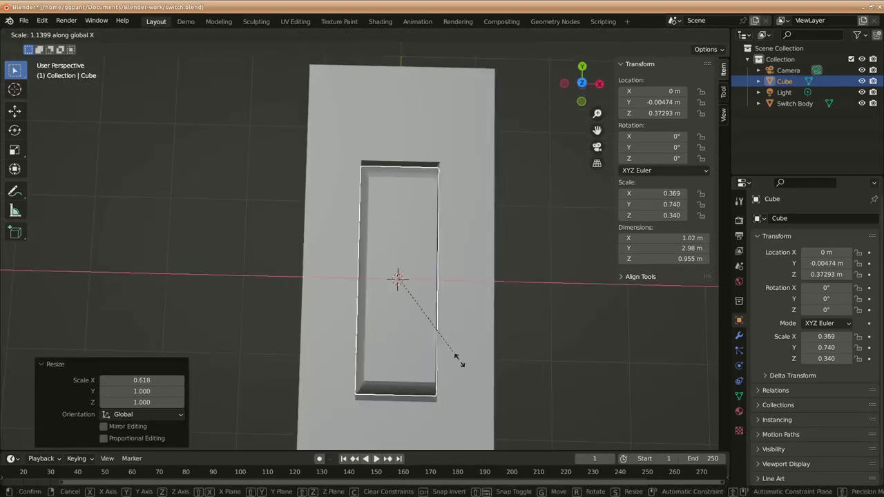
pyautogui.click(457, 352)
pyautogui.press('z')
pyautogui.click(401, 403)
# Step: Flip the block upside down with a 180° rotation about Y (ry180)
pyautogui.press('KP_7')
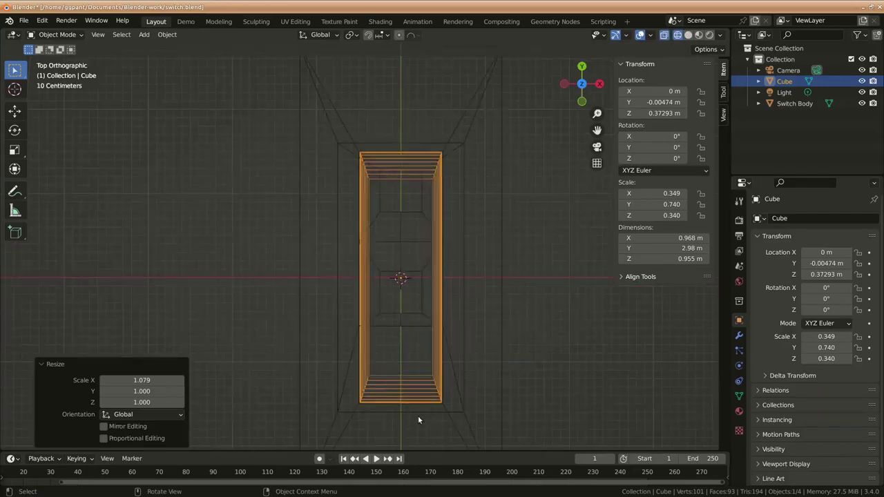
pyautogui.moveTo(462, 356)
pyautogui.mouseDown(button='middle')
pyautogui.moveTo(379, 276)
pyautogui.moveTo(395, 275)
pyautogui.mouseUp(button='middle')
pyautogui.press('KP_3')
pyautogui.write('ry180')
pyautogui.press('Return')
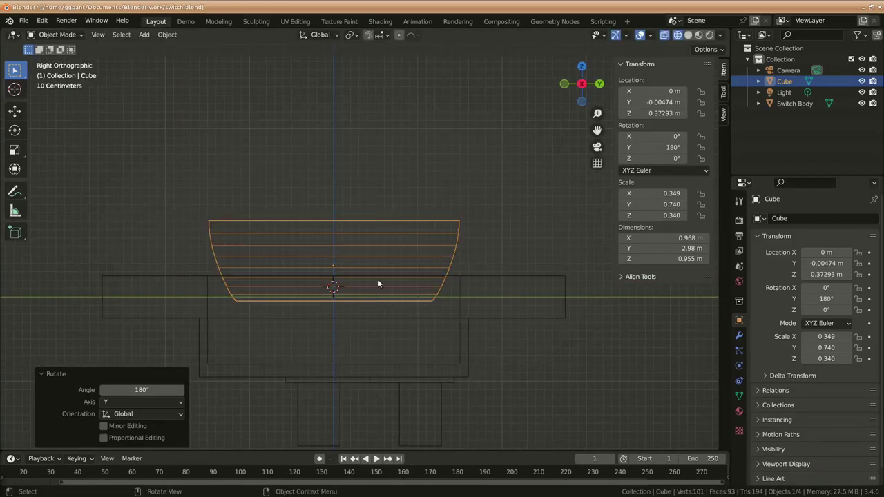
# Step: Apply the block's scale and lower it along Z
pyautogui.hotkey('shift', 'a')
pyautogui.press('Escape')
pyautogui.hotkey('ctrl', 'a')
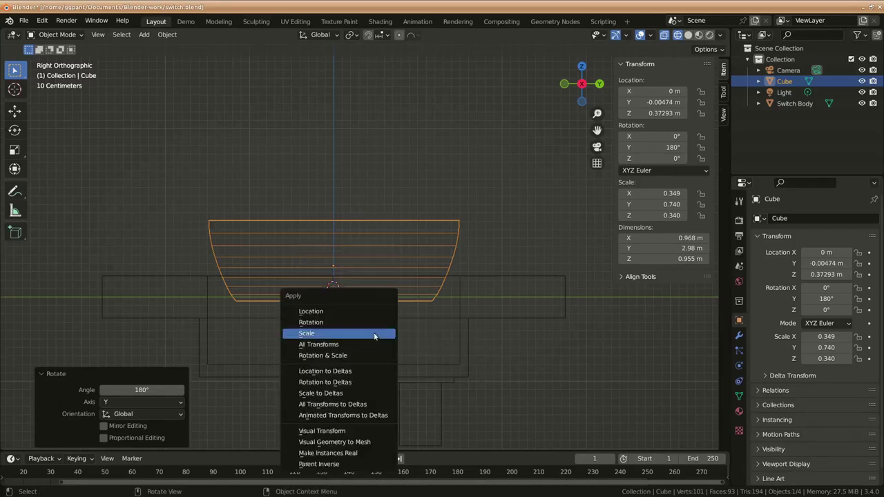
pyautogui.click(375, 336)
pyautogui.press('g')
pyautogui.press('z')
pyautogui.press('z')
pyautogui.click(426, 316)
# Step: Try an X tilt and a resize on the curved block, then undo them
pyautogui.press('r')
pyautogui.press('x')
pyautogui.click(459, 365)
pyautogui.press('s')
pyautogui.click(459, 365)
pyautogui.hotkey('ctrl', 'z')
pyautogui.hotkey('ctrl', 'z')
# Step: Move the block's origin to the 3D cursor and view it from the right side
pyautogui.moveTo(437, 344)
pyautogui.mouseDown(button='middle')
pyautogui.moveTo(326, 364)
pyautogui.moveTo(446, 239)
pyautogui.mouseUp(button='middle')
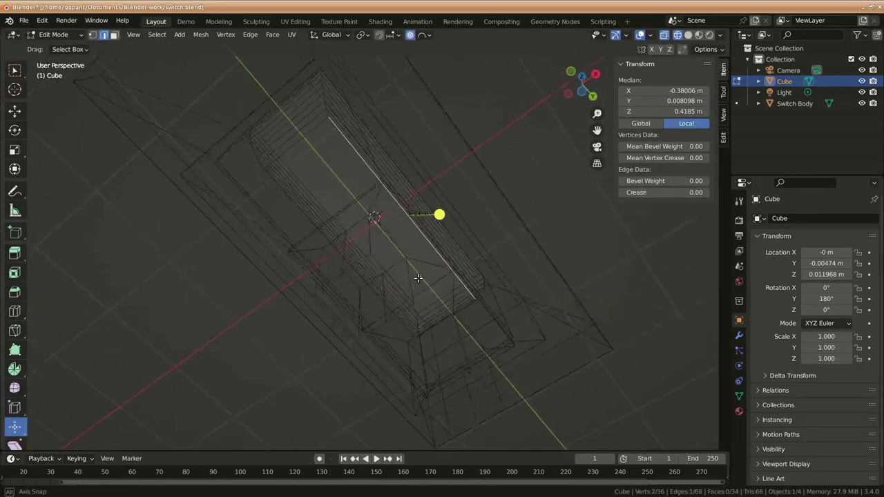
pyautogui.press('Tab')
pyautogui.moveTo(414, 371); pyautogui.dragTo(367, 389, button='middle')
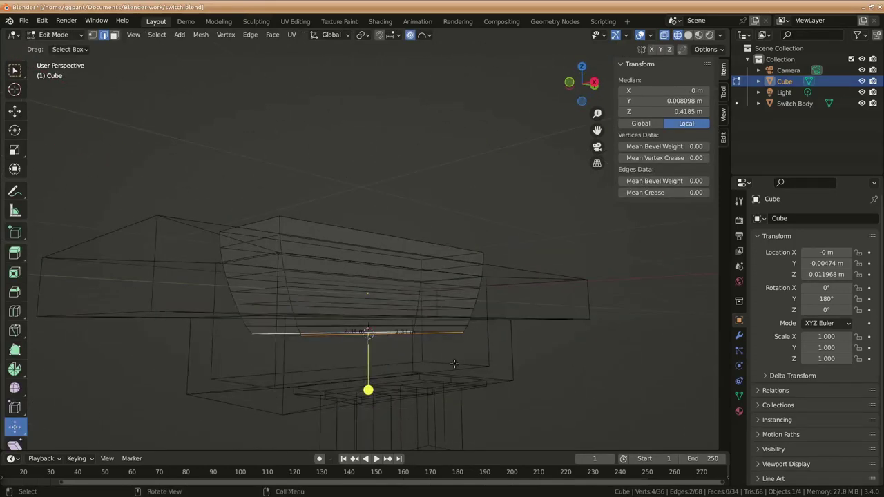
pyautogui.press('Tab')
pyautogui.click(167, 34)
pyautogui.click(314, 78)
pyautogui.press('KP_3')
pyautogui.click(351, 35)
pyautogui.click(350, 35)
pyautogui.click(385, 71)
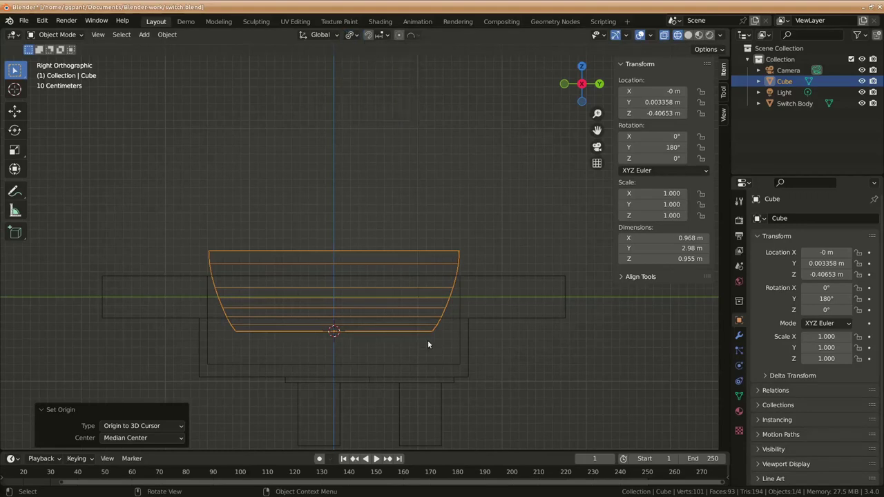
# Step: Raise the block along Z in two moves, cancelling trial rotations
pyautogui.press('r')
pyautogui.press('x')
pyautogui.press('Escape')
pyautogui.press('g')
pyautogui.press('z')
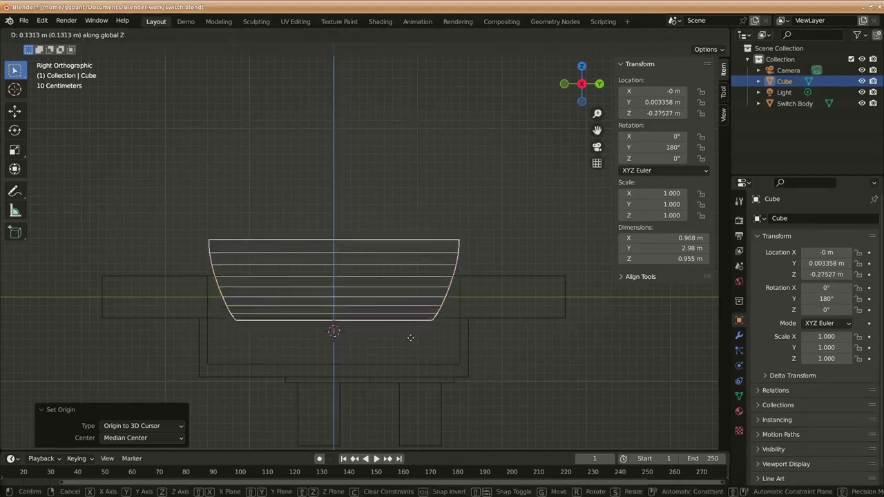
pyautogui.click(428, 335)
pyautogui.press('r')
pyautogui.press('Escape')
pyautogui.press('g')
pyautogui.press('z')
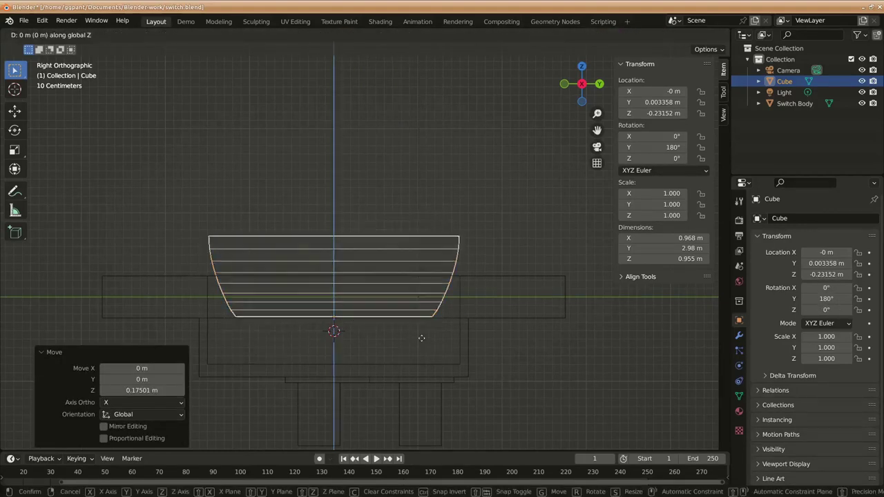
pyautogui.click(444, 390)
# Step: Try a further Z raise, then cancel and undo the extra moves
pyautogui.press('g')
pyautogui.press('z')
pyautogui.click(446, 365)
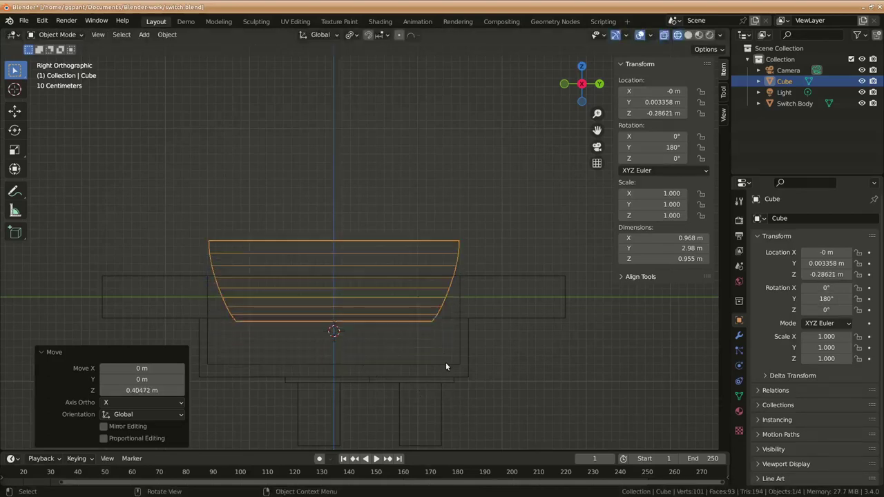
pyautogui.press('g')
pyautogui.press('z')
pyautogui.press('Escape')
pyautogui.press('r')
pyautogui.press('Escape')
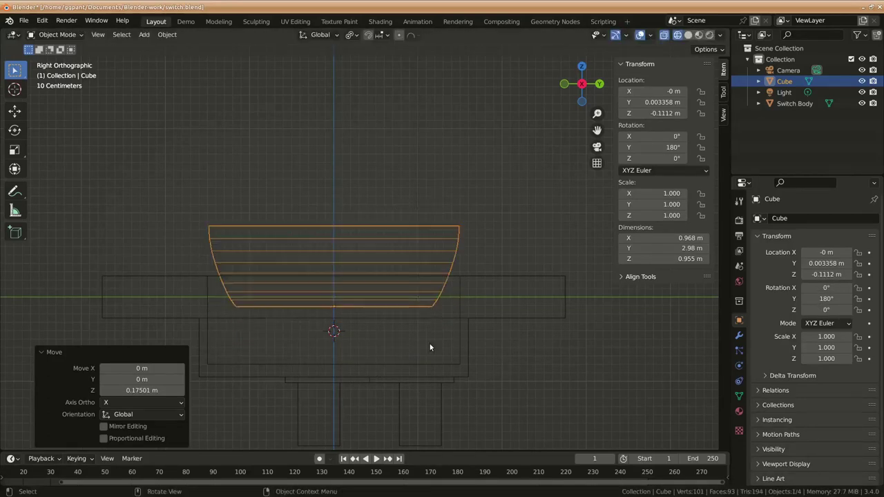
pyautogui.hotkey('ctrl', 'z')
# Step: Snap the 3D cursor to the block's selected top edge and set the origin there
pyautogui.press('Tab')
pyautogui.moveTo(340, 304); pyautogui.dragTo(411, 319, button='middle')
pyautogui.hotkey('shift', 's')
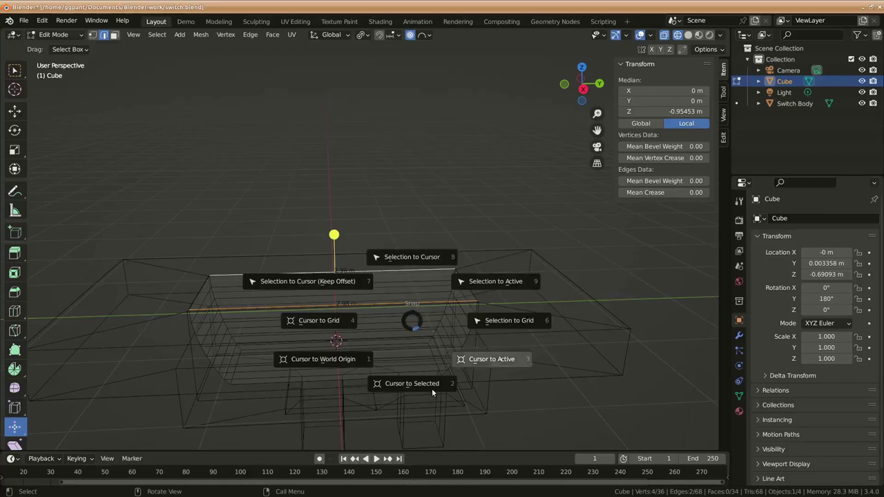
pyautogui.click(491, 360)
pyautogui.press('Tab')
pyautogui.click(167, 35)
pyautogui.click(316, 82)
pyautogui.press('KP_3')
# Step: Tilt the block −13.8° on X and raise it onto the body to Z 0.614 m
pyautogui.press('r')
pyautogui.press('x')
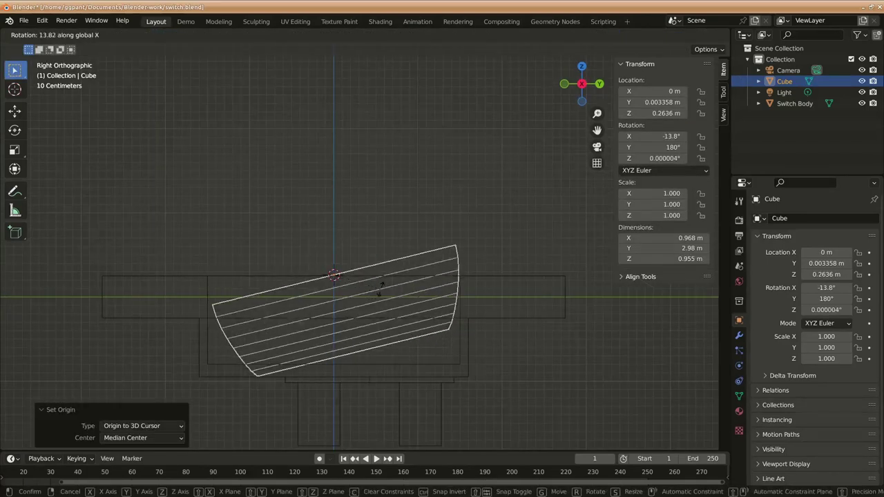
pyautogui.click(395, 335)
pyautogui.press('g')
pyautogui.press('x')
pyautogui.press('z')
pyautogui.click(413, 339)
# Step: Lengthen the rocker along Y to 3.04 m
pyautogui.press('s')
pyautogui.press('y')
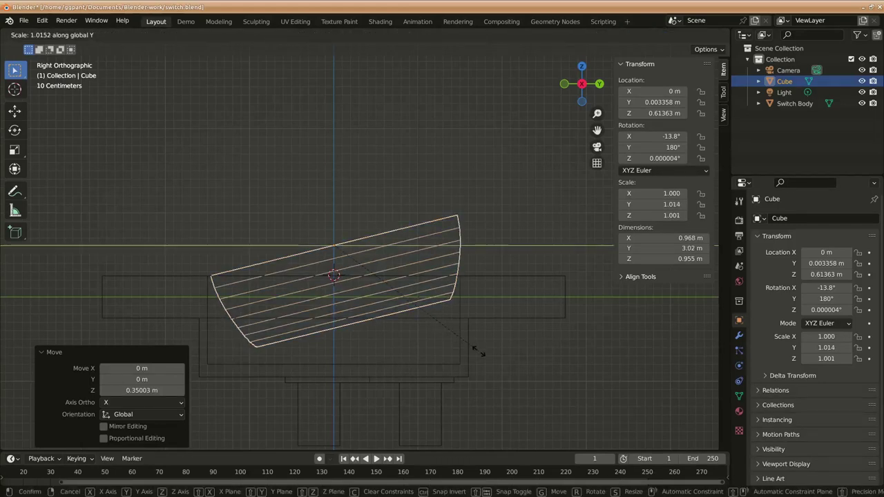
pyautogui.click(534, 357)
pyautogui.press('s')
pyautogui.press('y')
pyautogui.click(554, 379)
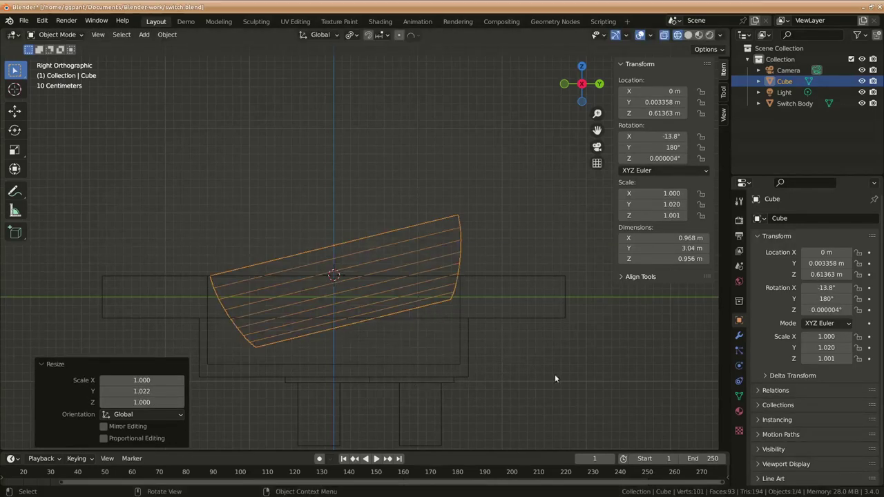
# Step: Switch to solid shading and select the Switch Body
pyautogui.moveTo(462, 341); pyautogui.dragTo(496, 364, button='middle')
pyautogui.hotkey('shift', 'z')
pyautogui.moveTo(398, 313); pyautogui.dragTo(410, 298, button='middle')
pyautogui.click(275, 301)
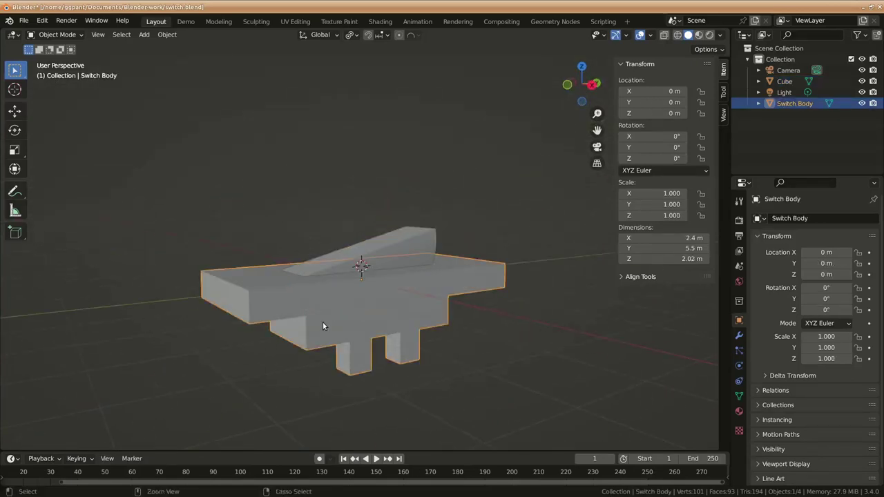
# Step: Give the Switch Body a light-yellow Base Color material
pyautogui.click(794, 82)
pyautogui.write('ROKER')
pyautogui.click(403, 331)
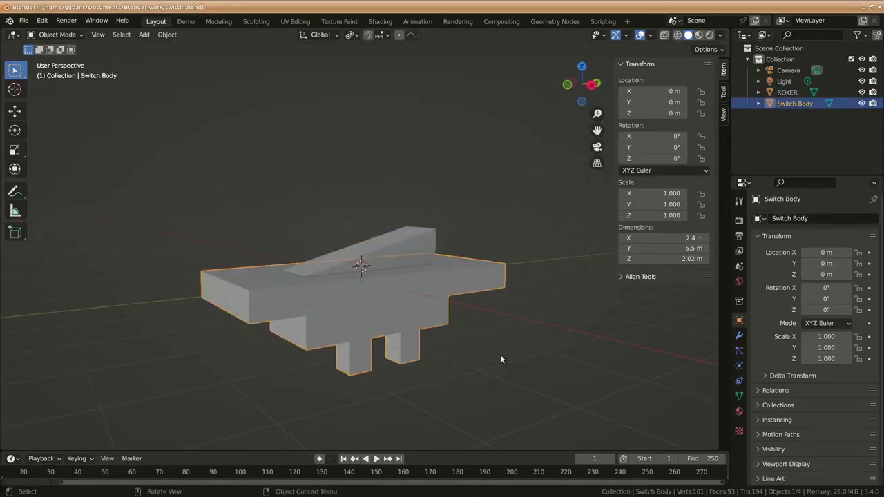
pyautogui.click(738, 411)
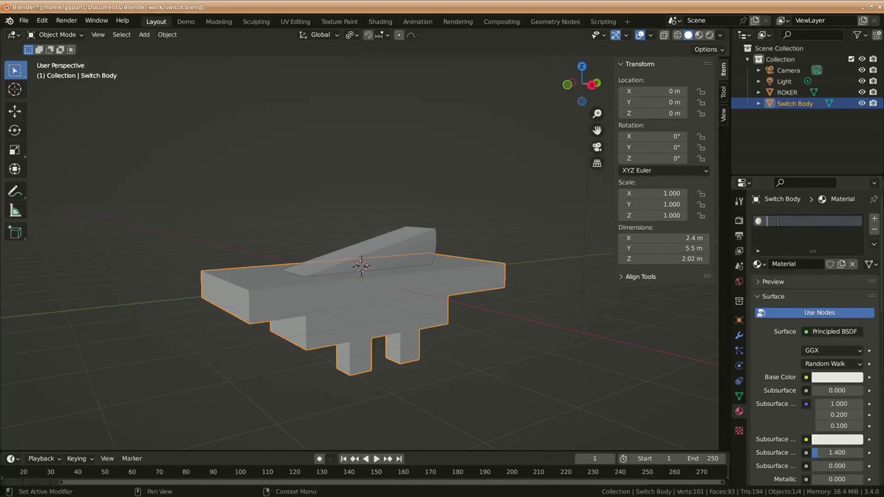
pyautogui.click(837, 377)
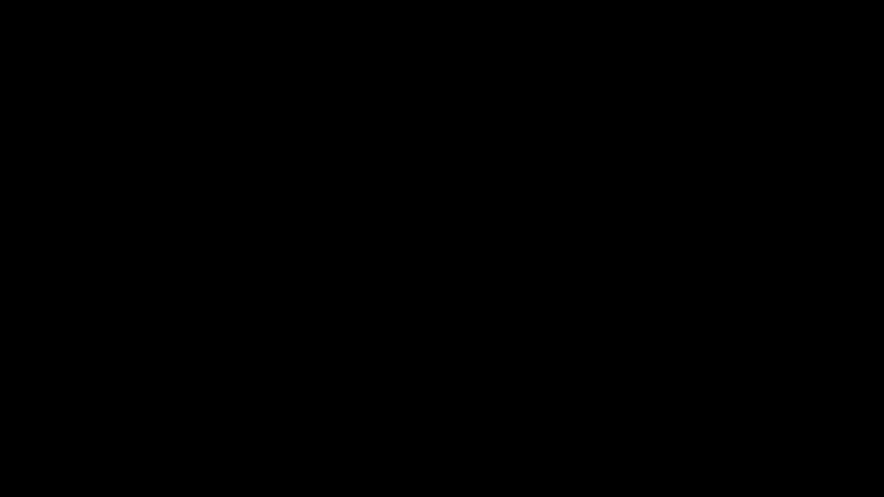
# Step: Assign the same Base Color material to ROKER
pyautogui.click(757, 263)
pyautogui.click(746, 283)
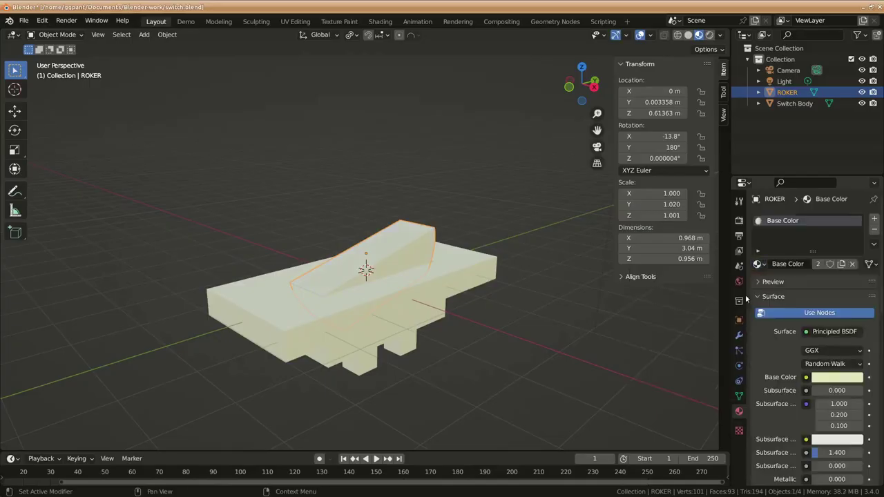
pyautogui.moveTo(446, 346); pyautogui.dragTo(368, 338, button='middle')
# Step: Save the file, then edit the Switch Body's mesh from a top view
pyautogui.press('Tab')
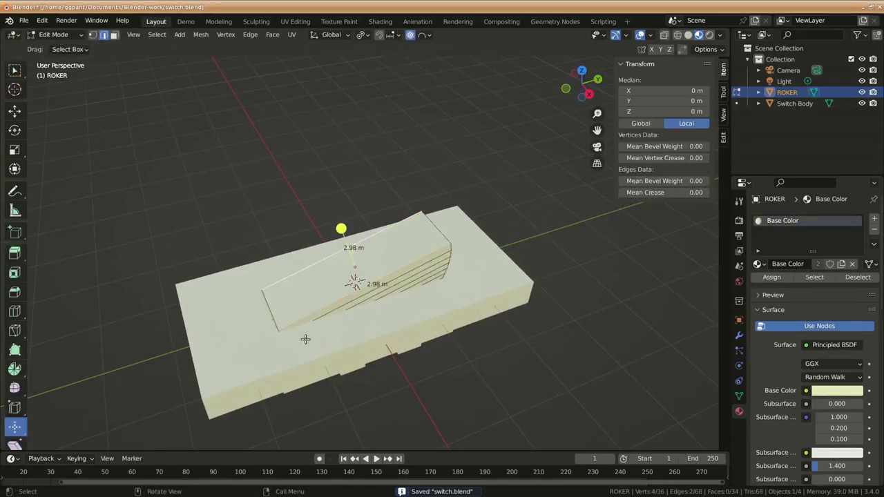
pyautogui.press('Tab')
pyautogui.hotkey('ctrl', 's')
pyautogui.click(297, 385)
pyautogui.press('KP_7')
pyautogui.press('Tab')
pyautogui.moveTo(380, 387); pyautogui.dragTo(401, 170, button='middle')
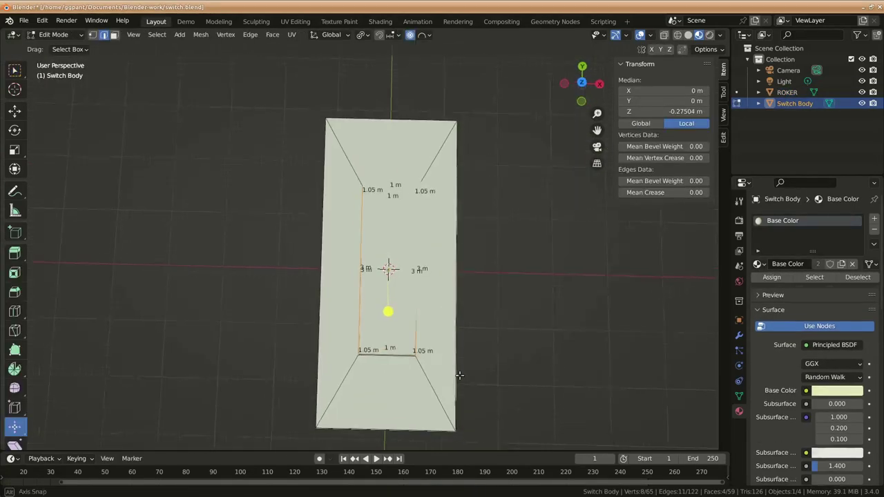
pyautogui.press('KP_7')
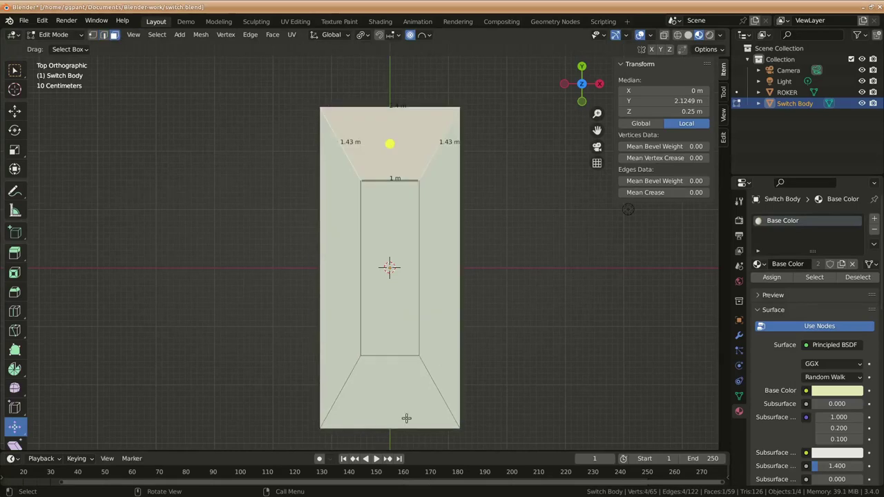
# Step: Inset the two end faces of the top and push them along their normals
pyautogui.press('i')
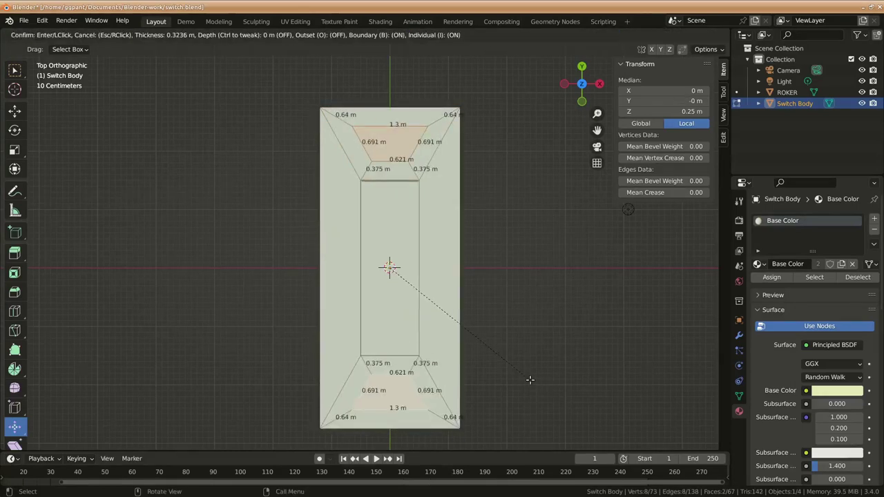
pyautogui.click(454, 413)
pyautogui.moveTo(14, 426); pyautogui.dragTo(69, 451)
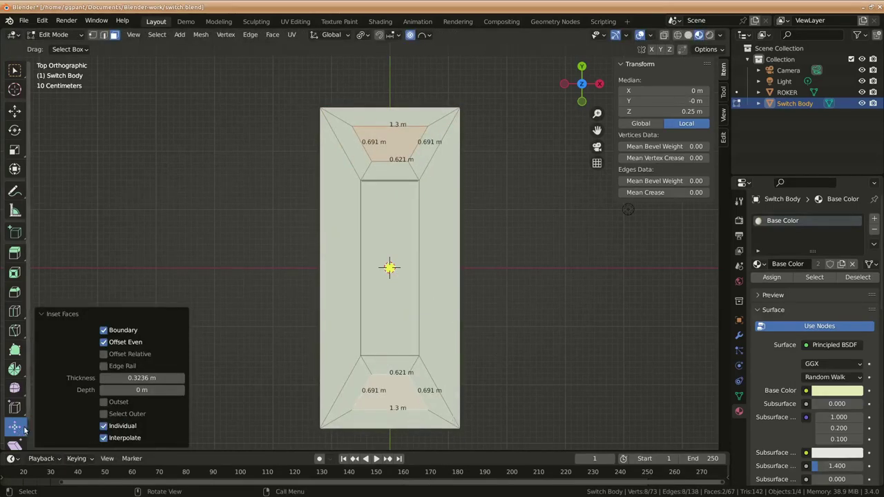
pyautogui.moveTo(391, 270); pyautogui.dragTo(390, 265)
pyautogui.click(391, 268)
# Step: Shift the inset face along Y with falloff, then turn proportional editing off
pyautogui.moveTo(390, 270)
pyautogui.mouseDown(button='middle')
pyautogui.moveTo(385, 276)
pyautogui.moveTo(449, 321)
pyautogui.moveTo(311, 286)
pyautogui.mouseUp(button='middle')
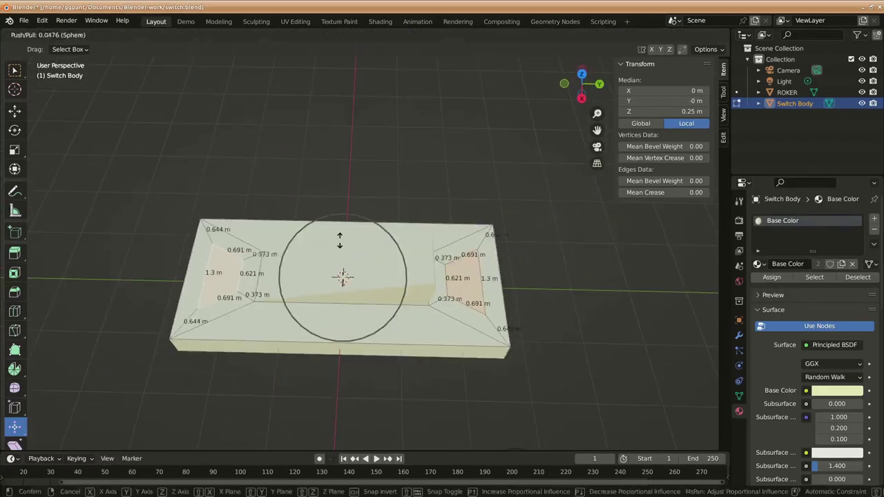
pyautogui.moveTo(220, 274); pyautogui.dragTo(207, 248)
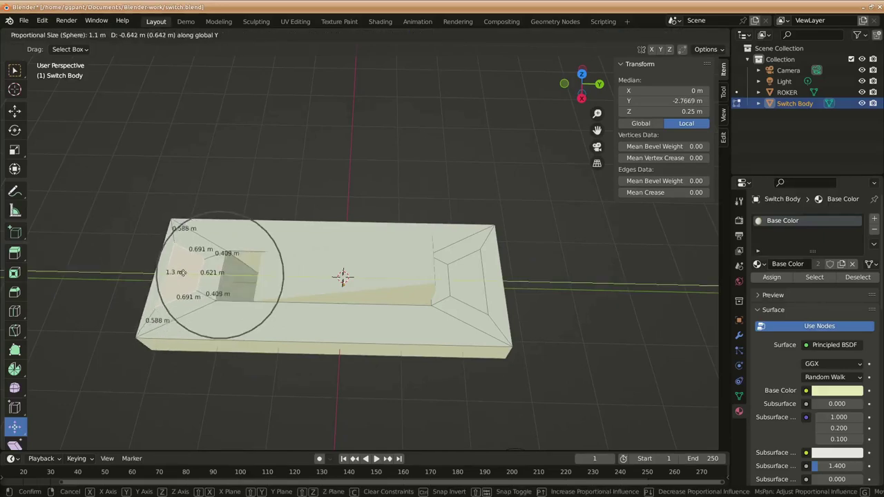
pyautogui.click(182, 402)
pyautogui.moveTo(181, 403); pyautogui.dragTo(357, 380, button='middle')
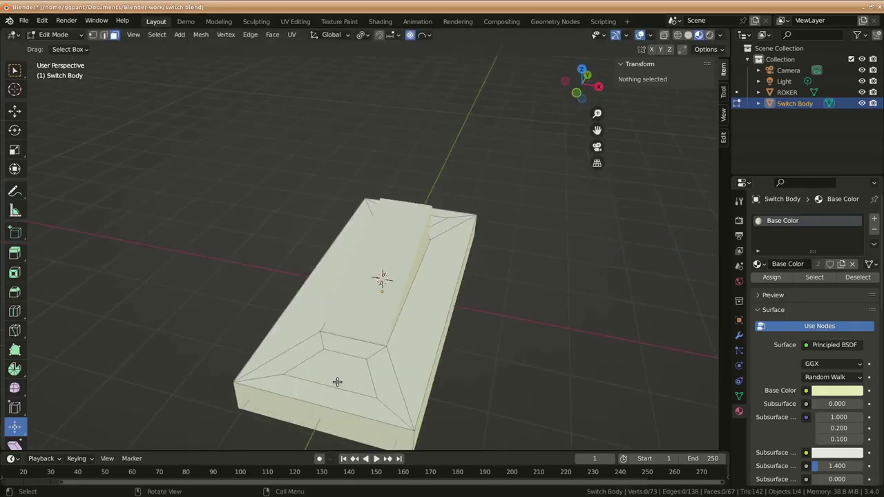
pyautogui.click(336, 329)
pyautogui.click(410, 35)
# Step: Sink the inset end faces into the body by 0.193 and save
pyautogui.moveTo(414, 139)
pyautogui.mouseDown(button='middle')
pyautogui.moveTo(430, 332)
pyautogui.moveTo(455, 284)
pyautogui.mouseUp(button='middle')
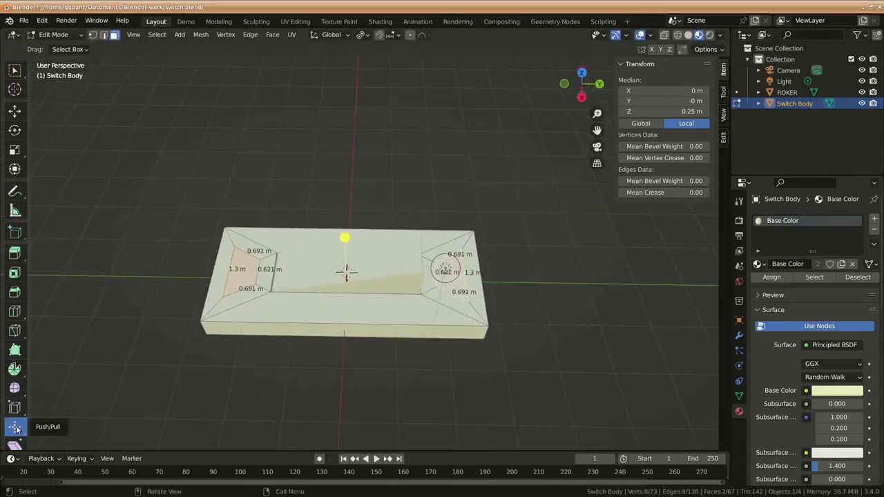
pyautogui.moveTo(17, 428); pyautogui.dragTo(35, 452)
pyautogui.moveTo(344, 237); pyautogui.dragTo(343, 236)
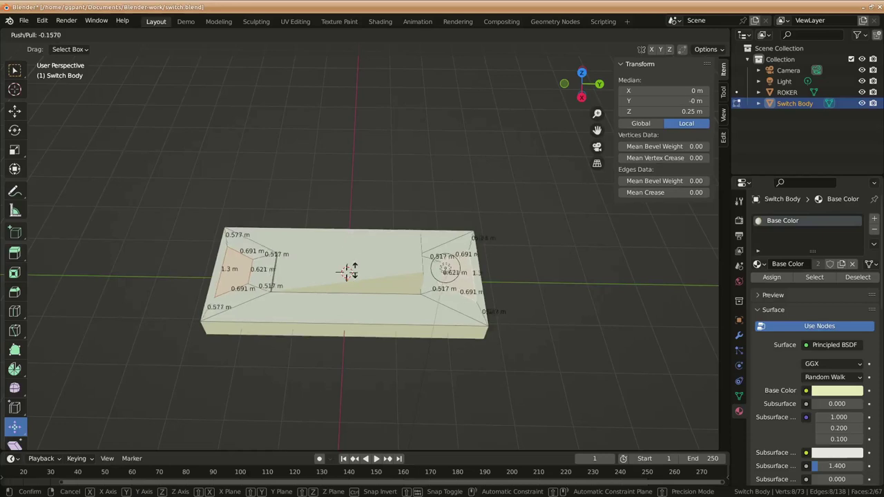
pyautogui.click(366, 290)
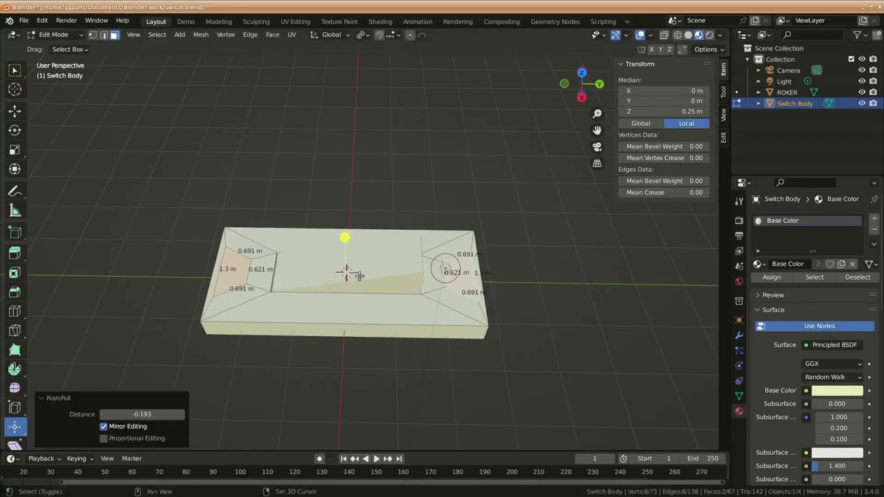
pyautogui.moveTo(366, 290); pyautogui.dragTo(313, 339, button='middle')
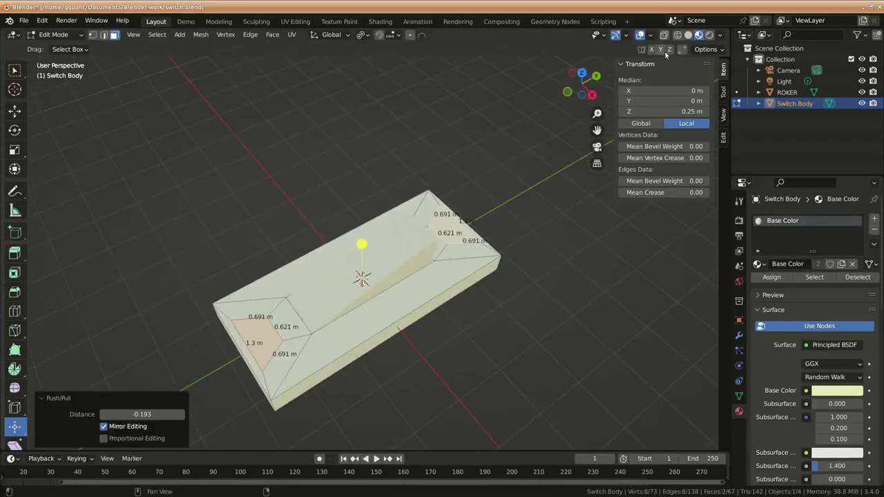
pyautogui.press('KP_3')
pyautogui.hotkey('ctrl', 's')
# Step: Check the viewport overlay settings and return to Object Mode
pyautogui.moveTo(507, 302)
pyautogui.mouseDown(button='middle')
pyautogui.moveTo(480, 336)
pyautogui.moveTo(242, 361)
pyautogui.mouseUp(button='middle')
pyautogui.click(649, 35)
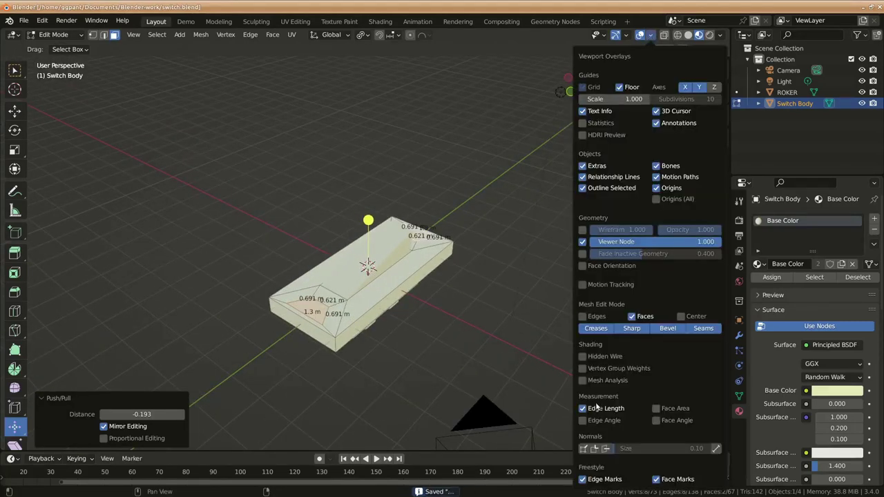
pyautogui.click(598, 408)
pyautogui.press('Tab')
# Step: Add a Bolt with a COUNTER SINK head and PHILLIPS bit type
pyautogui.press('KP_3')
pyautogui.hotkey('shift', 'a')
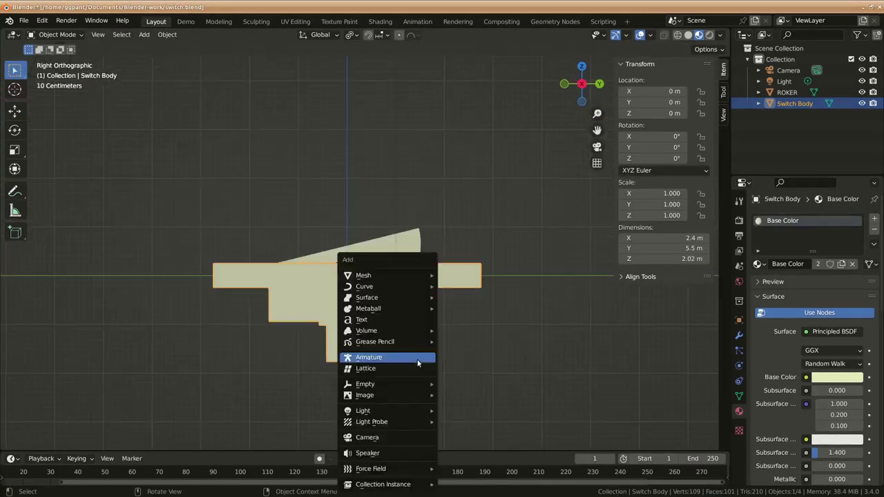
pyautogui.click(476, 394)
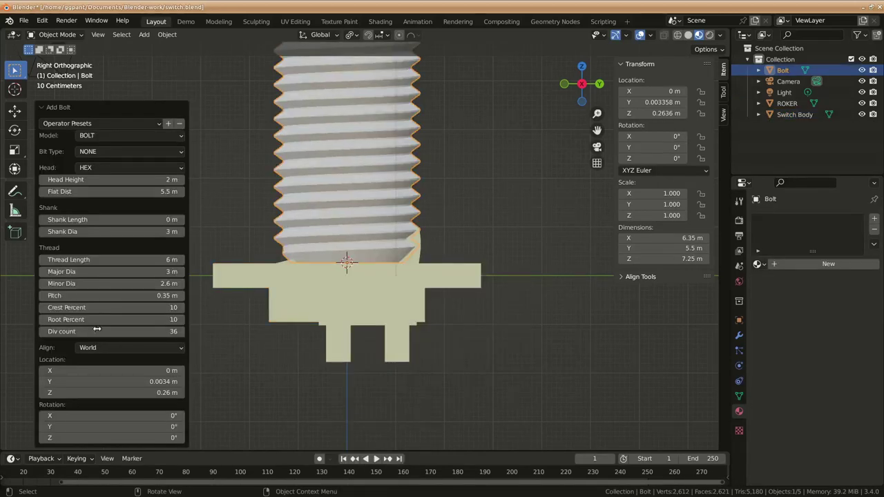
pyautogui.click(103, 169)
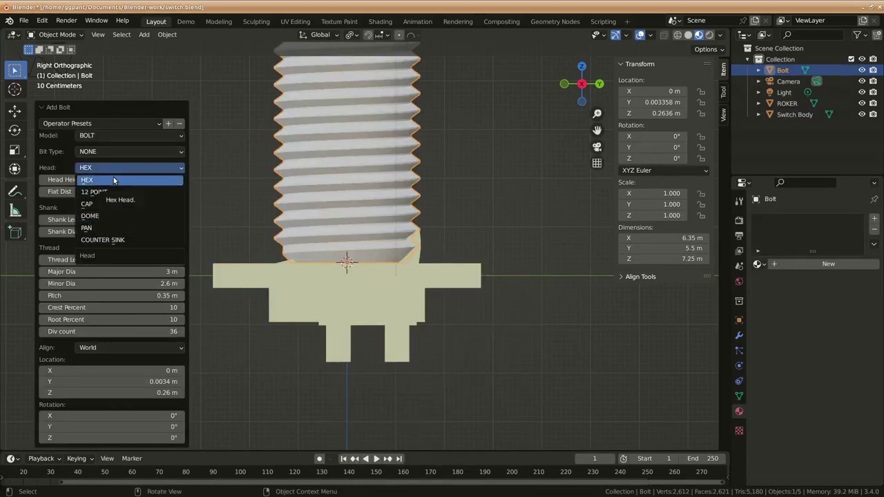
pyautogui.click(103, 239)
pyautogui.click(129, 163)
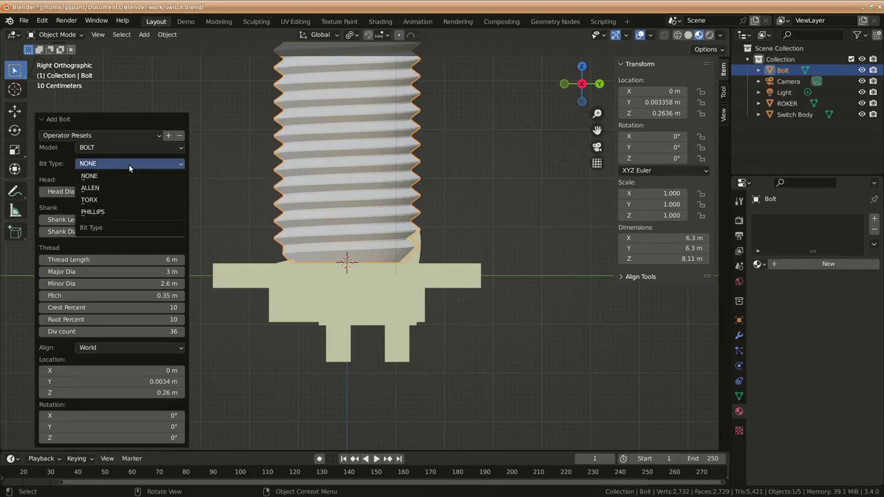
pyautogui.click(126, 214)
# Step: Lengthen the shank to 0.32 m and widen and deepen the Phillips recess
pyautogui.scroll(-3, 343, 232)
pyautogui.keyDown('shift'); pyautogui.scroll(5, 344, 232); pyautogui.keyUp('shift')
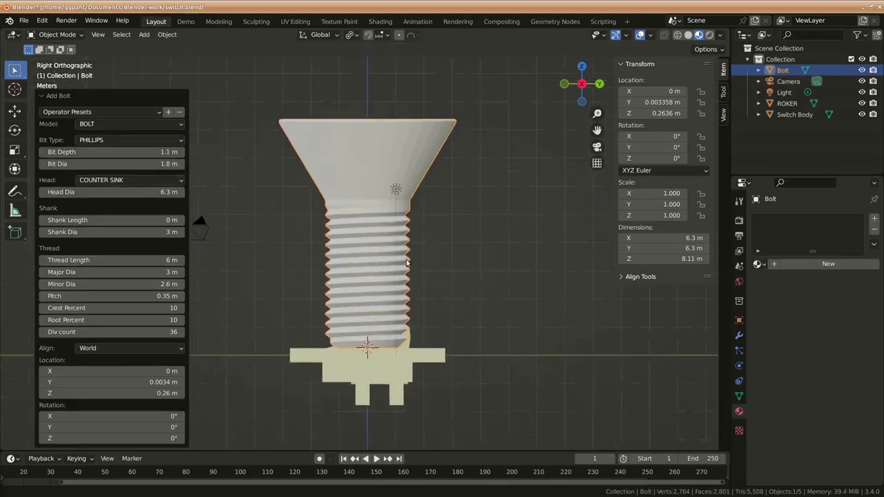
pyautogui.moveTo(80, 221)
pyautogui.mouseDown()
pyautogui.moveTo(138, 219)
pyautogui.moveTo(131, 232)
pyautogui.moveTo(114, 232)
pyautogui.mouseUp()
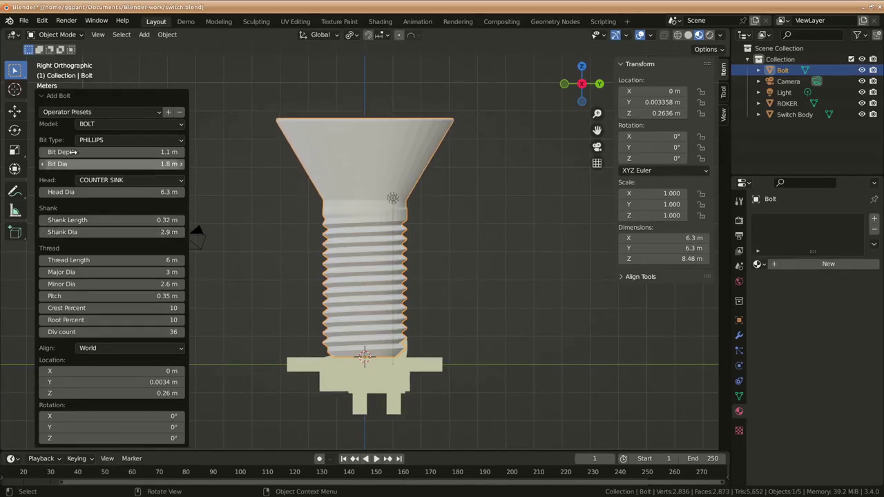
pyautogui.press('KP_8')
pyautogui.press('KP_8')
pyautogui.press('KP_8')
pyautogui.moveTo(111, 152); pyautogui.dragTo(106, 149)
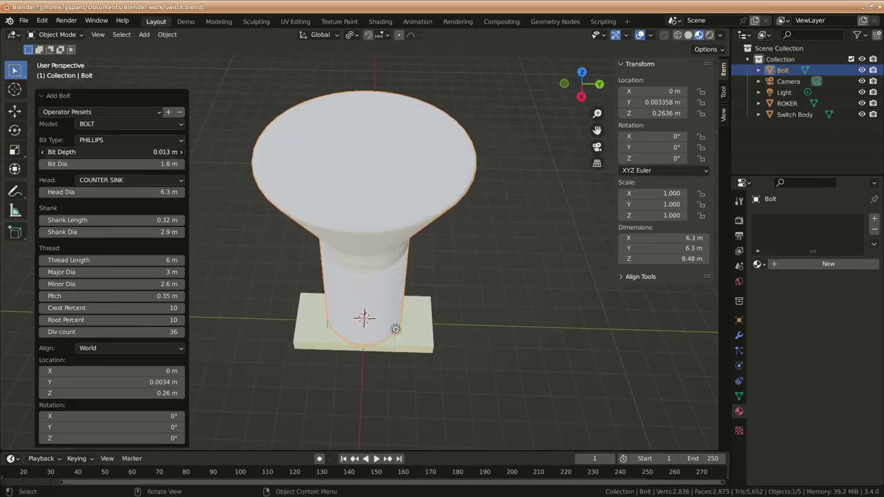
pyautogui.moveTo(110, 164); pyautogui.dragTo(138, 164)
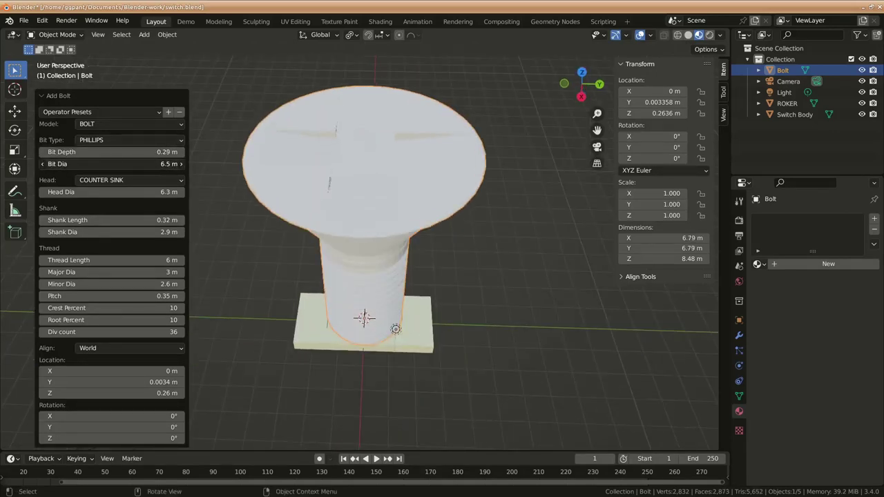
pyautogui.moveTo(89, 152); pyautogui.dragTo(111, 152)
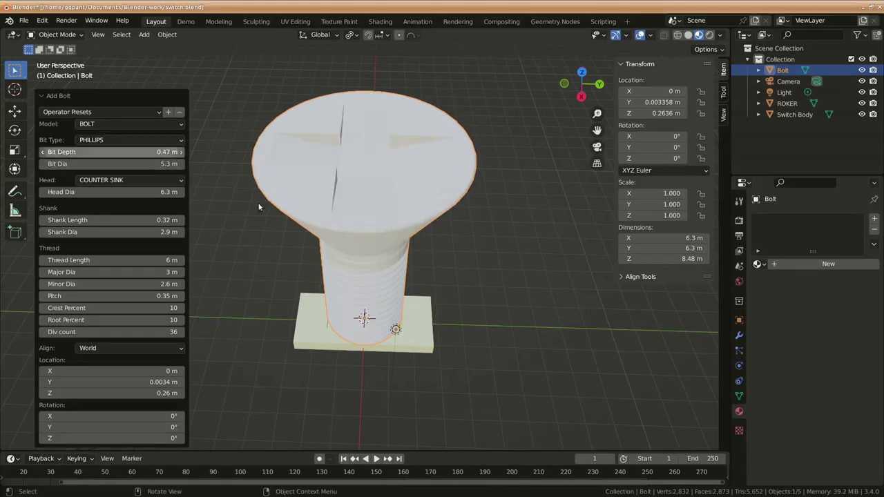
# Step: Shrink the head diameter to 5.7 m and set the shank to 0.19 m
pyautogui.moveTo(259, 207); pyautogui.dragTo(285, 197, button='middle')
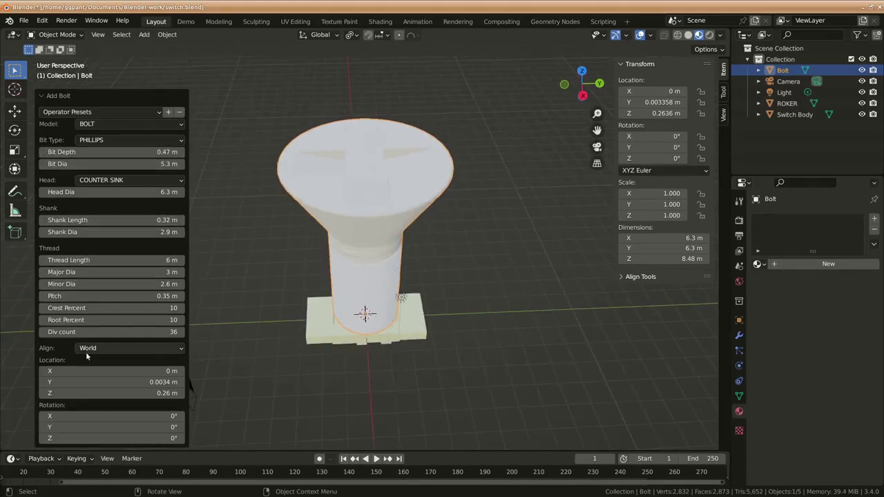
pyautogui.moveTo(80, 191); pyautogui.dragTo(56, 191)
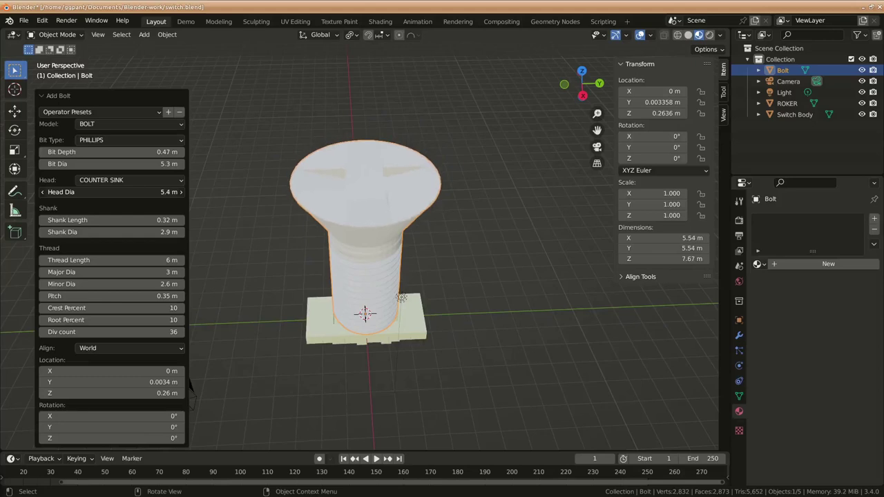
pyautogui.moveTo(155, 220)
pyautogui.mouseDown()
pyautogui.moveTo(201, 219)
pyautogui.moveTo(159, 219)
pyautogui.mouseUp()
pyautogui.moveTo(323, 337)
pyautogui.mouseDown(button='middle')
pyautogui.moveTo(279, 251)
pyautogui.moveTo(232, 254)
pyautogui.mouseUp(button='middle')
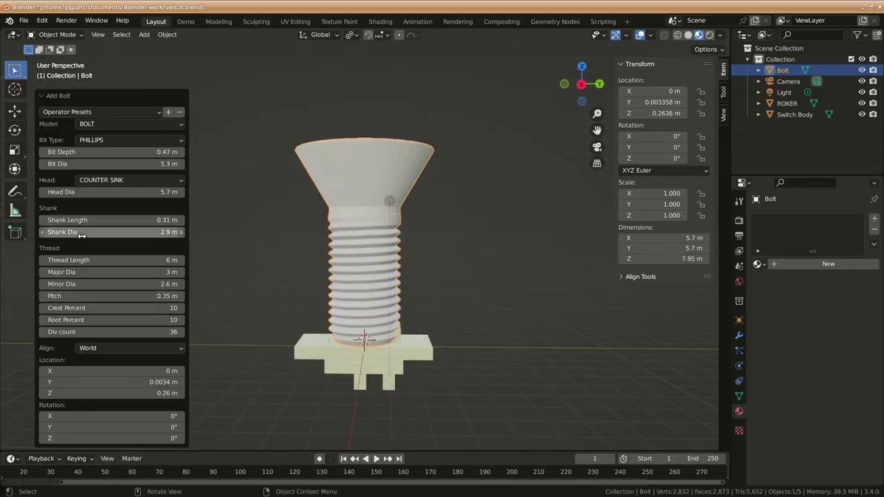
pyautogui.moveTo(103, 219)
pyautogui.mouseDown()
pyautogui.moveTo(118, 219)
pyautogui.moveTo(97, 220)
pyautogui.moveTo(104, 232)
pyautogui.mouseUp()
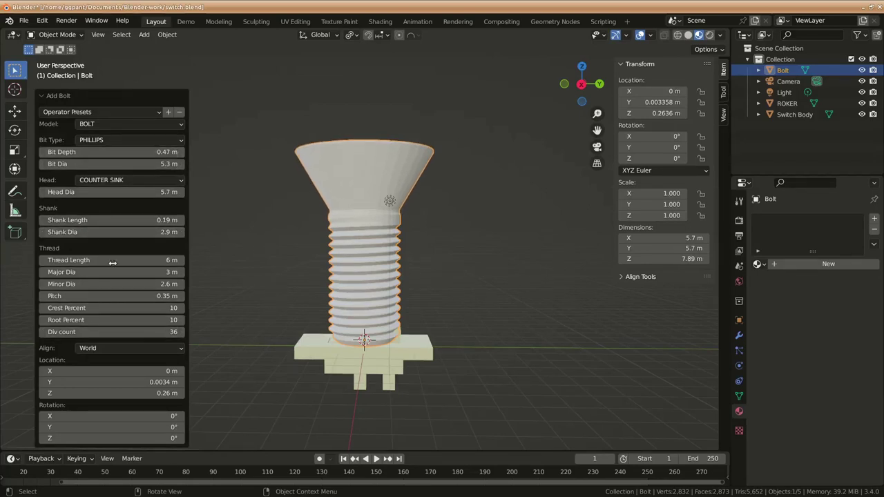
pyautogui.press('Tab')
# Step: Back in object mode, select only the Bolt and shrink it to a scale of 0.218
pyautogui.press('KP_3')
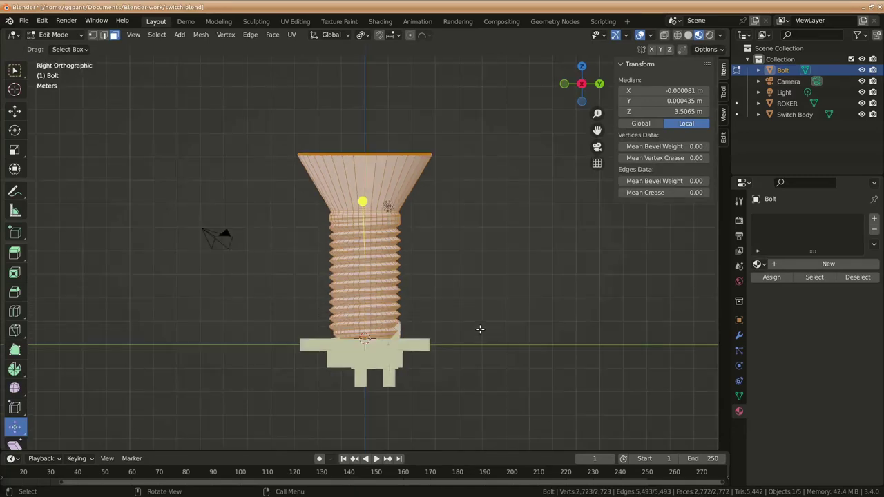
pyautogui.press('Tab')
pyautogui.press('Tab')
pyautogui.press('Tab')
pyautogui.press('a')
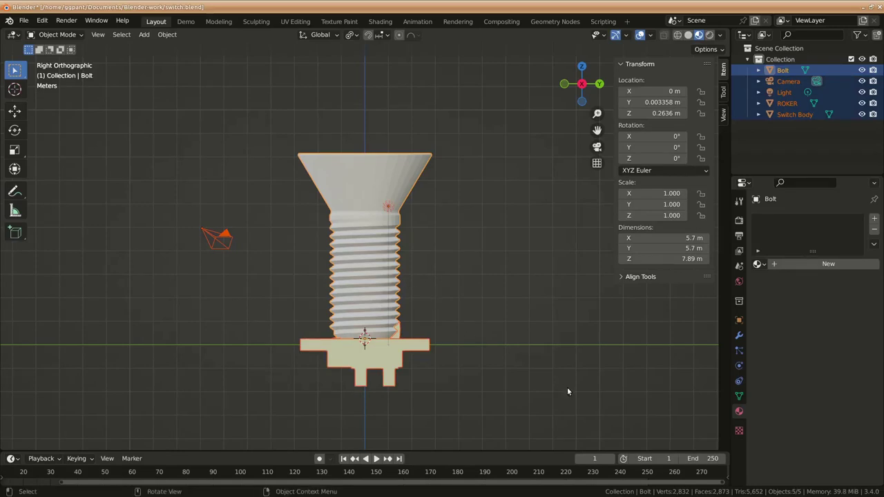
pyautogui.click(390, 271)
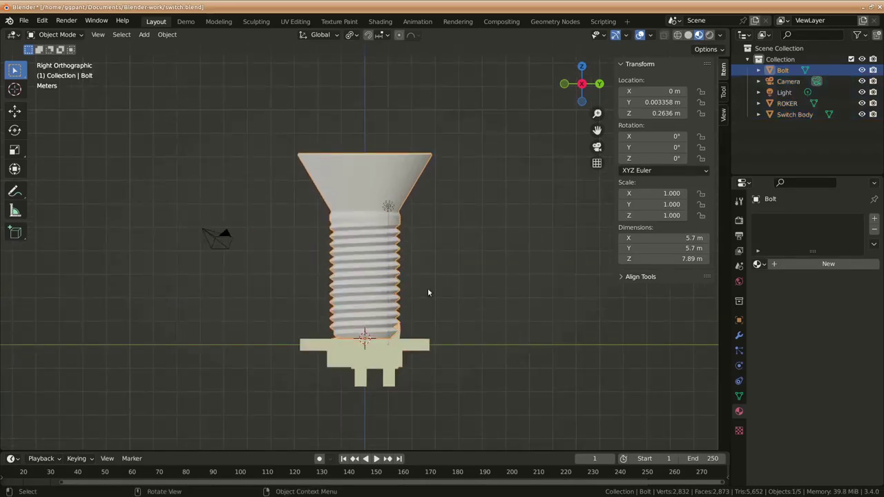
pyautogui.moveTo(534, 333)
pyautogui.mouseDown(button='middle')
pyautogui.moveTo(491, 348)
pyautogui.moveTo(434, 327)
pyautogui.moveTo(553, 332)
pyautogui.moveTo(553, 322)
pyautogui.mouseUp(button='middle')
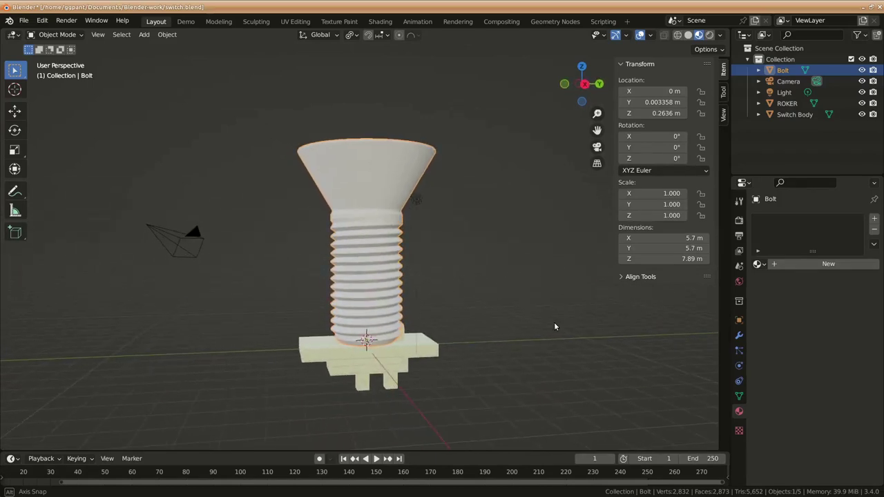
pyautogui.press('g')
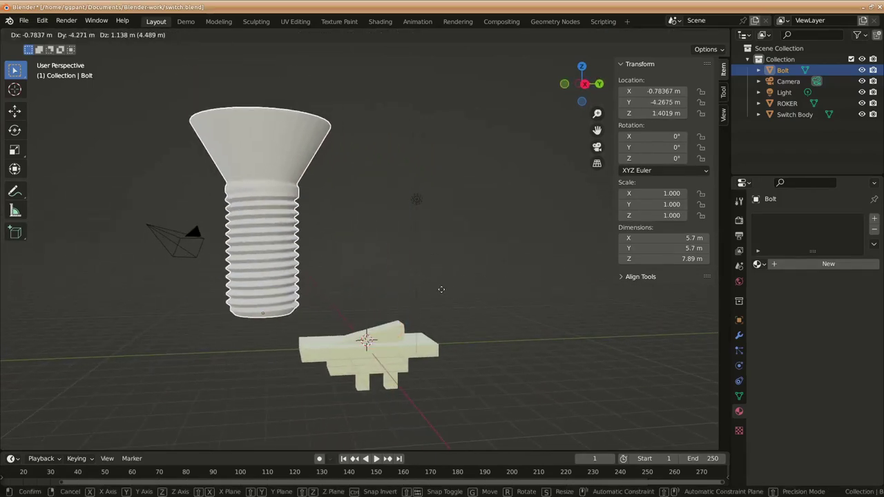
pyautogui.rightClick(441, 289)
pyautogui.press('KP_3')
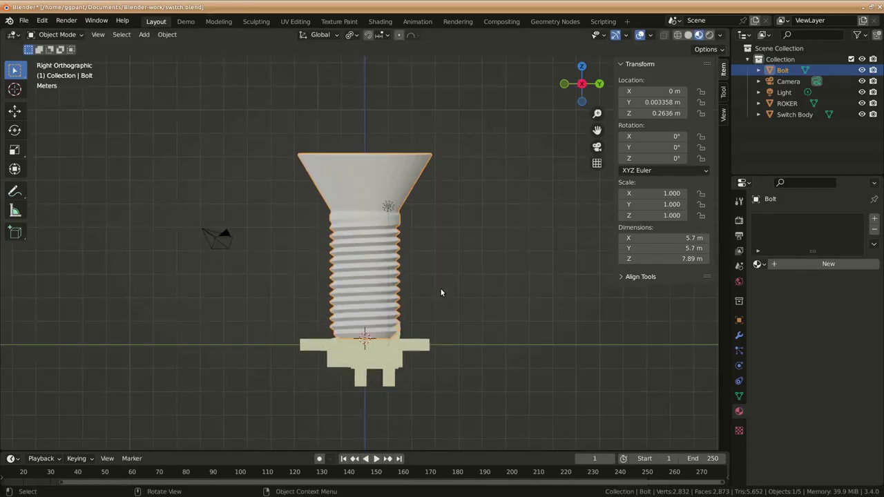
pyautogui.press('s')
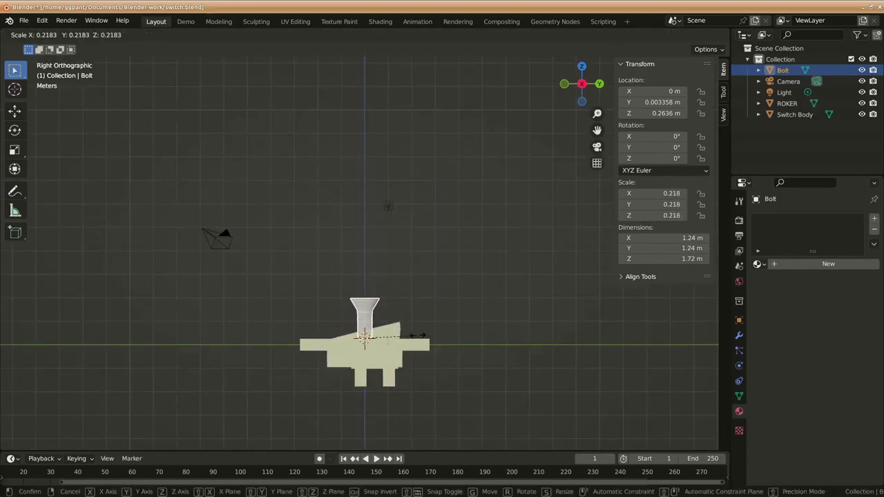
pyautogui.click(465, 403)
# Step: Shrink the Bolt further to 0.104 and move it below the body's left leg
pyautogui.press('KP_1')
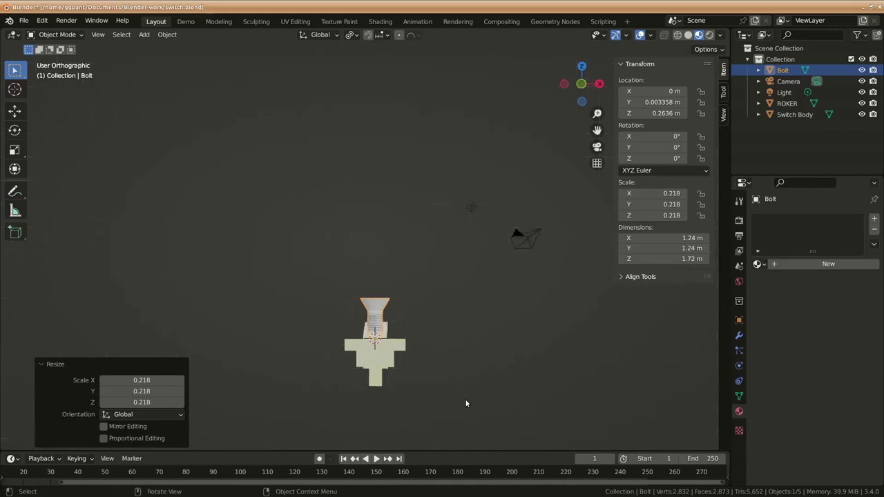
pyautogui.press('KP_3')
pyautogui.scroll(3, 460, 414)
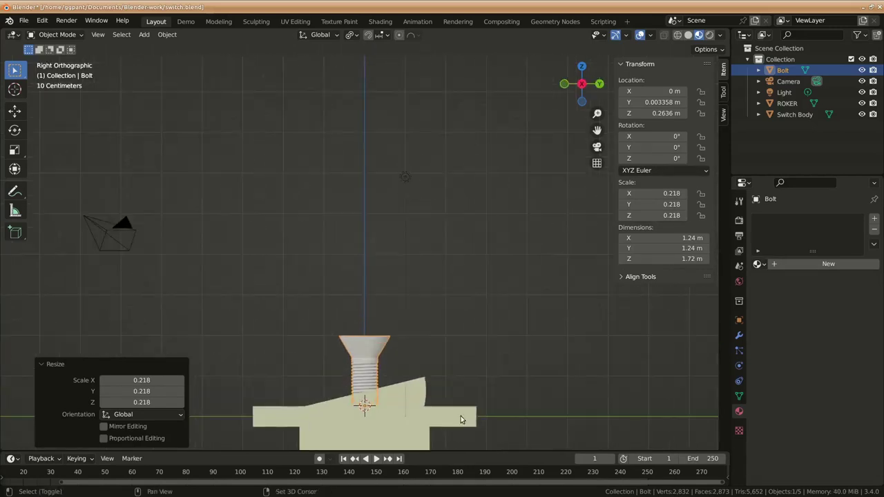
pyautogui.keyDown('shift'); pyautogui.moveTo(461, 415); pyautogui.dragTo(545, 240, button='middle'); pyautogui.keyUp('shift')
pyautogui.press('s')
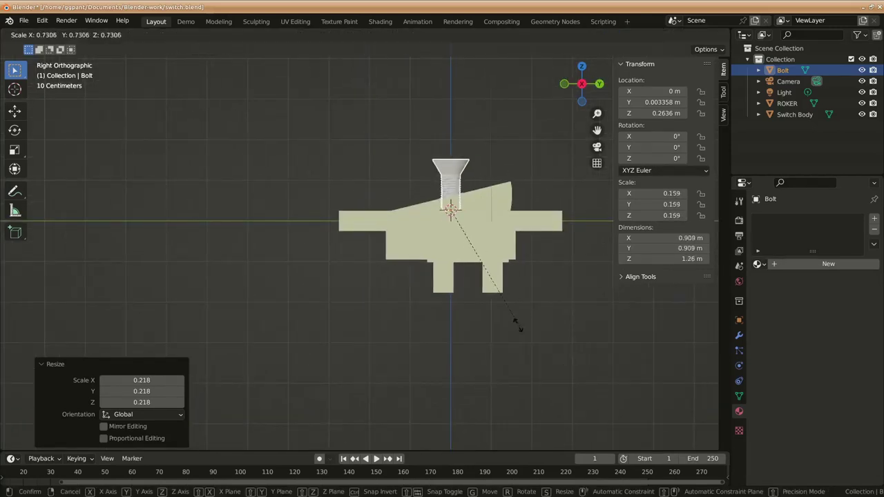
pyautogui.click(480, 297)
pyautogui.press('g')
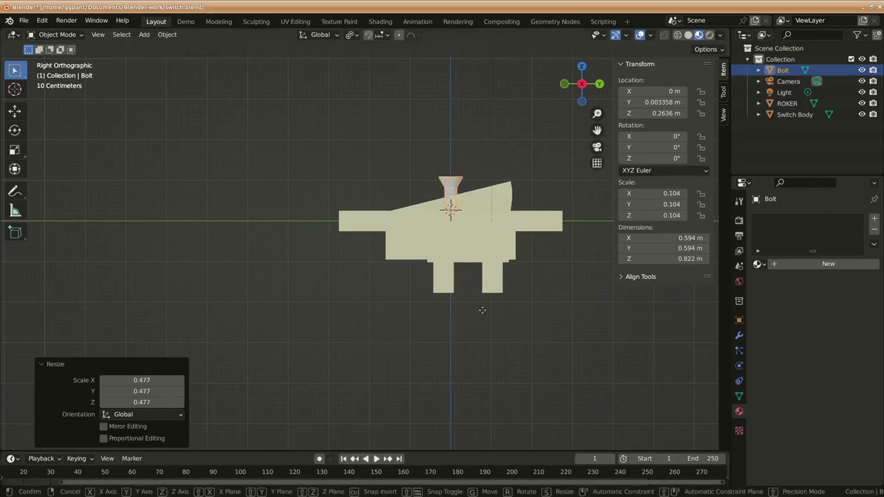
pyautogui.click(533, 434)
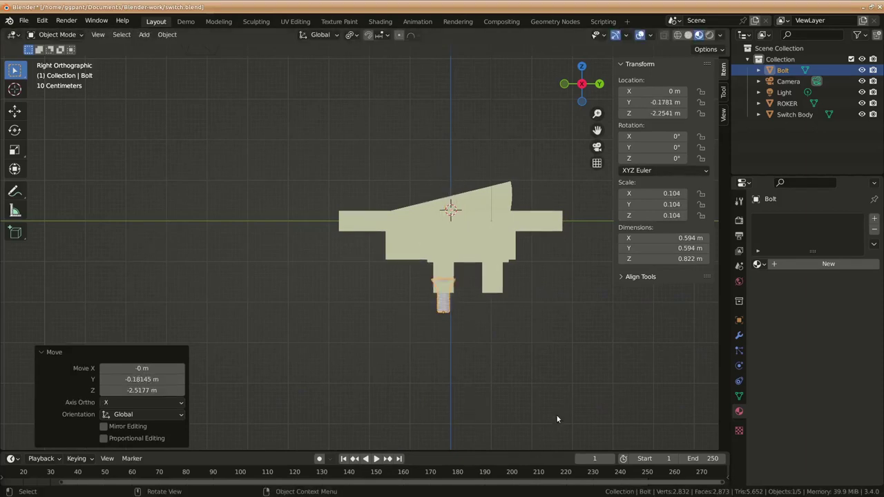
# Step: Scale the Bolt down to 0.083 and seat its head against the left leg's bottom
pyautogui.scroll(1, 555, 414)
pyautogui.moveTo(554, 411)
pyautogui.keyDown('shift'); pyautogui.mouseDown(button='middle')
pyautogui.moveTo(482, 338)
pyautogui.moveTo(478, 381)
pyautogui.mouseUp(button='middle'); pyautogui.keyUp('shift')
pyautogui.scroll(2, 474, 338)
pyautogui.scroll(2, 474, 340)
pyautogui.press('s')
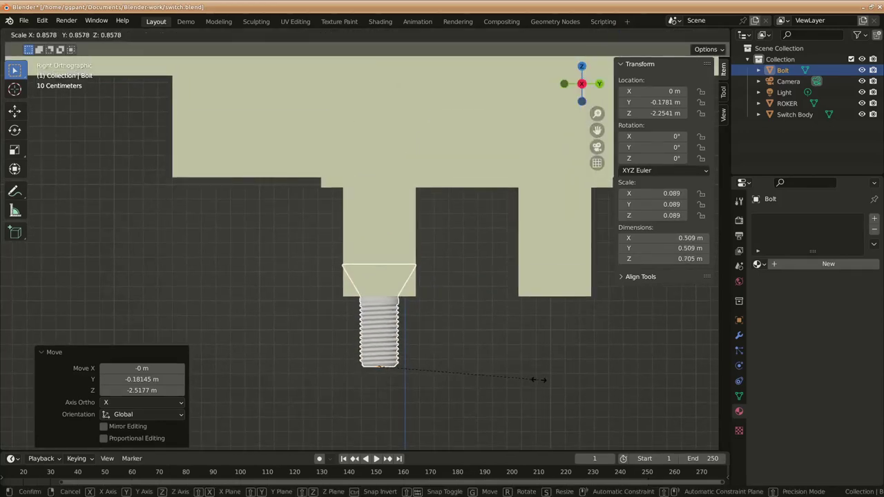
pyautogui.click(527, 378)
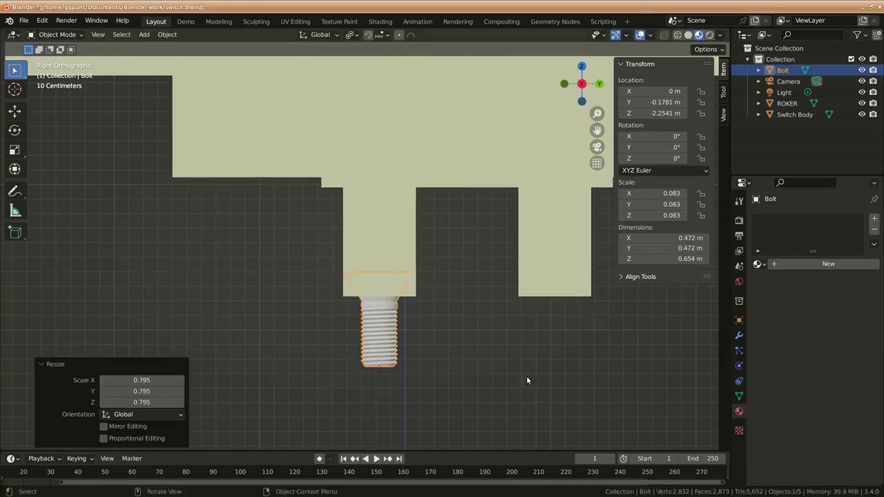
pyautogui.click(376, 352)
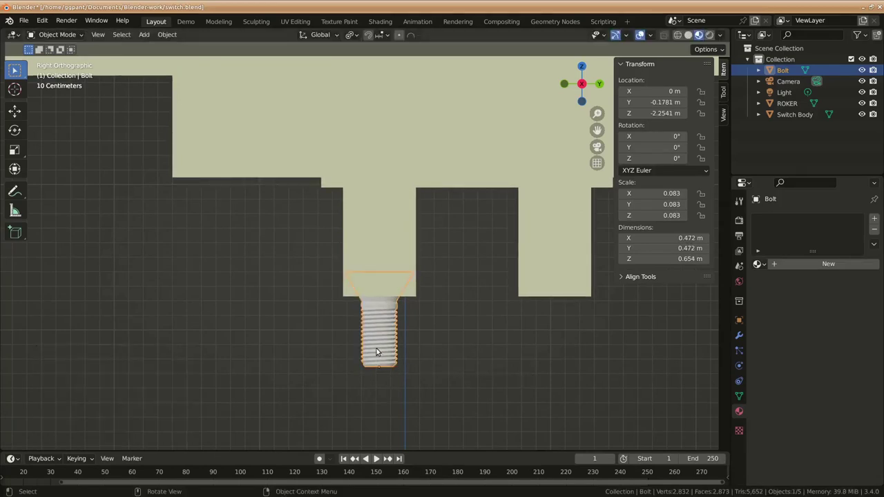
pyautogui.press('g')
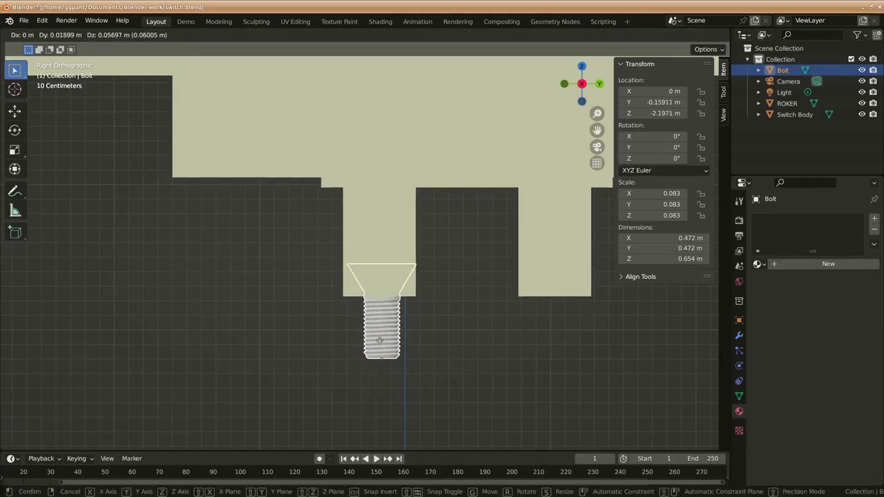
pyautogui.click(380, 340)
# Step: Save the file and reselect the Bolt to move it toward the body's top
pyautogui.hotkey('ctrl', 's')
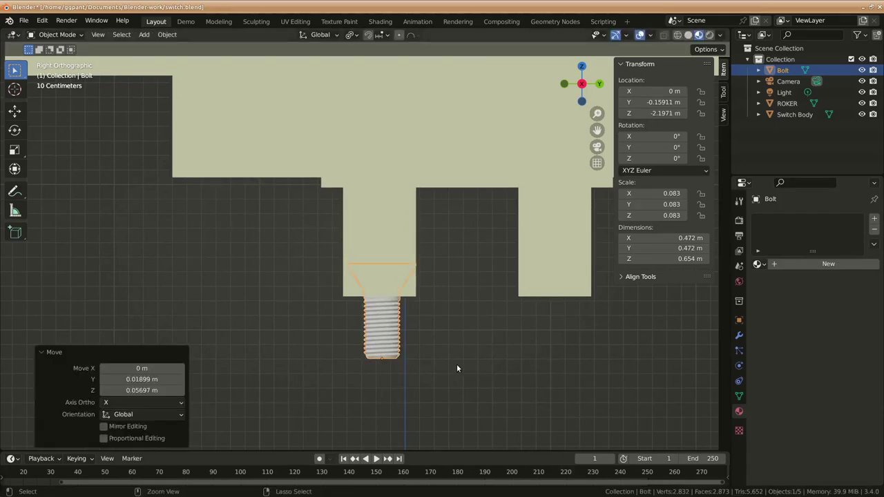
pyautogui.scroll(-2, 456, 363)
pyautogui.scroll(-1, 456, 364)
pyautogui.click(357, 280)
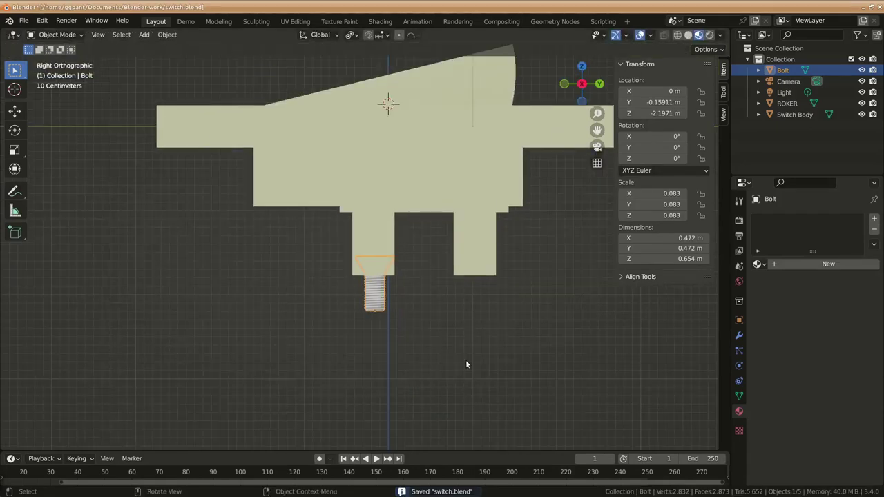
pyautogui.press('g')
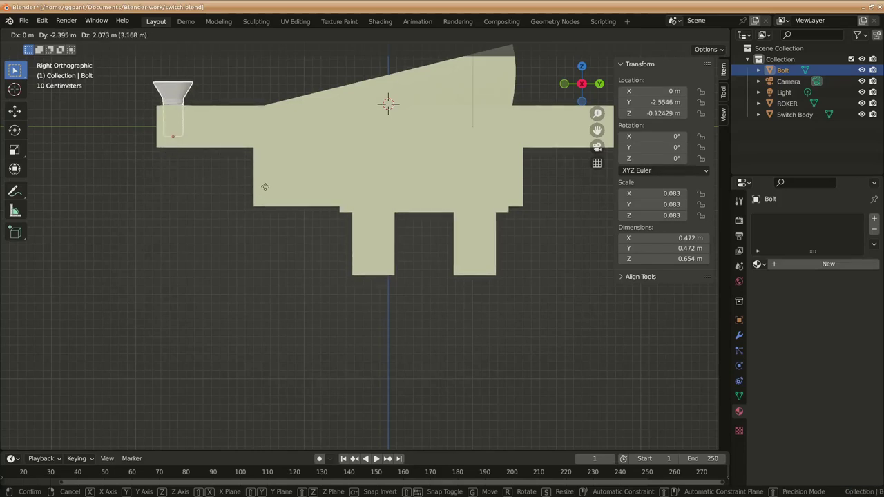
# Step: Place the Bolt into the body's top near its end and check it from Top view
pyautogui.click(272, 209)
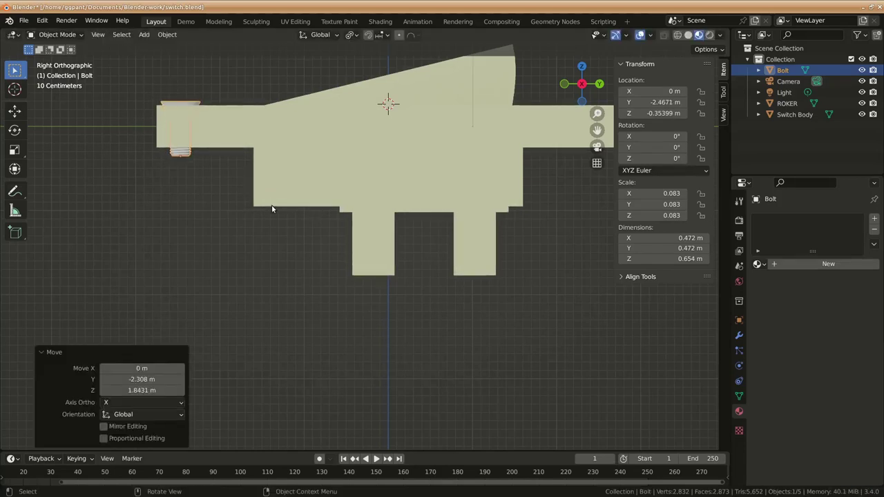
pyautogui.press('KP_7')
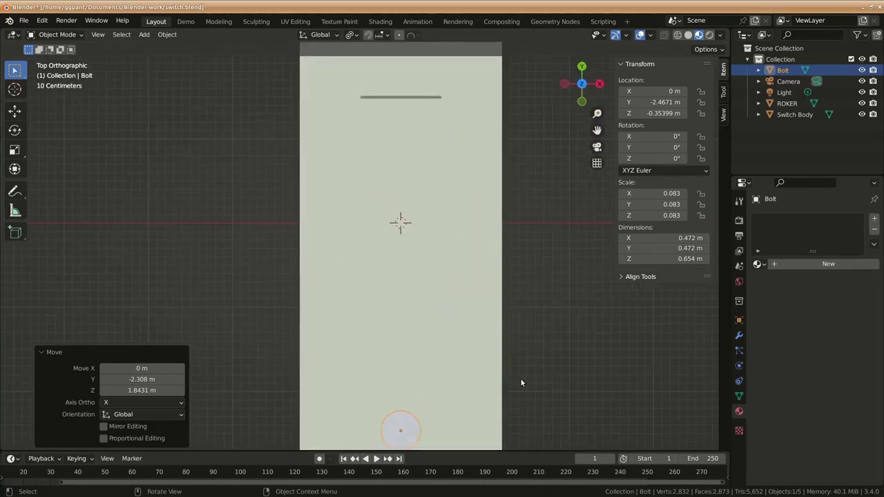
pyautogui.keyDown('shift'); pyautogui.moveTo(522, 382); pyautogui.dragTo(499, 208, button='middle'); pyautogui.keyUp('shift')
# Step: Inspect the Bolt head in Edit Mode, return to Object Mode, and expand Align Tools
pyautogui.hotkey('ctrl', 'Tab')
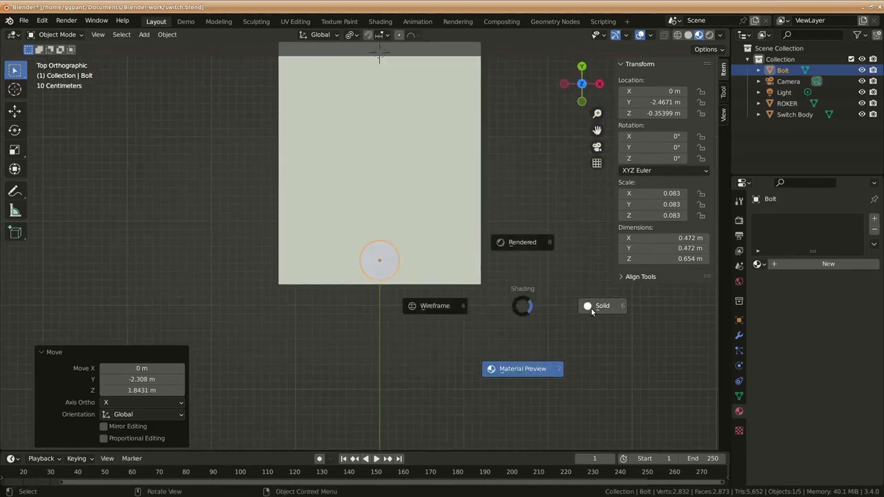
pyautogui.click(591, 308)
pyautogui.scroll(2, 448, 357)
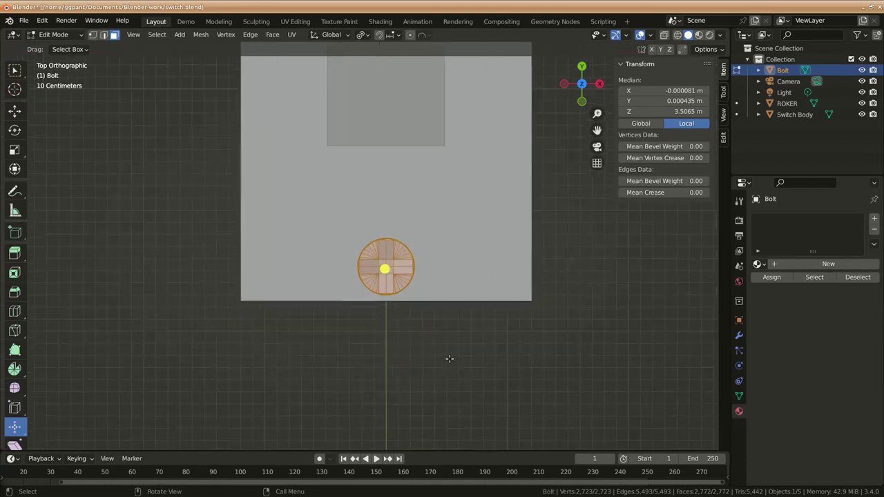
pyautogui.scroll(1, 448, 357)
pyautogui.moveTo(448, 357)
pyautogui.mouseDown(button='middle')
pyautogui.moveTo(449, 325)
pyautogui.moveTo(452, 351)
pyautogui.mouseUp(button='middle')
pyautogui.press('Tab')
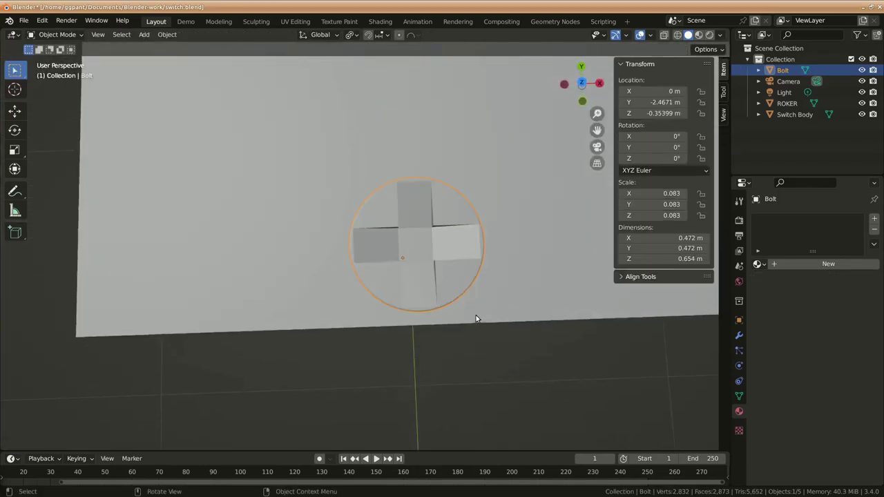
pyautogui.scroll(-3, 475, 322)
pyautogui.moveTo(476, 322); pyautogui.dragTo(499, 290, button='middle')
pyautogui.click(628, 276)
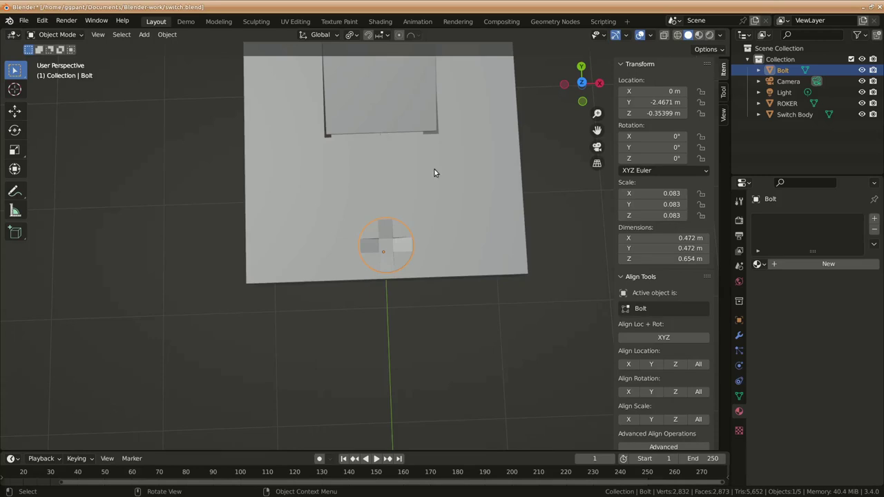
pyautogui.click(502, 257)
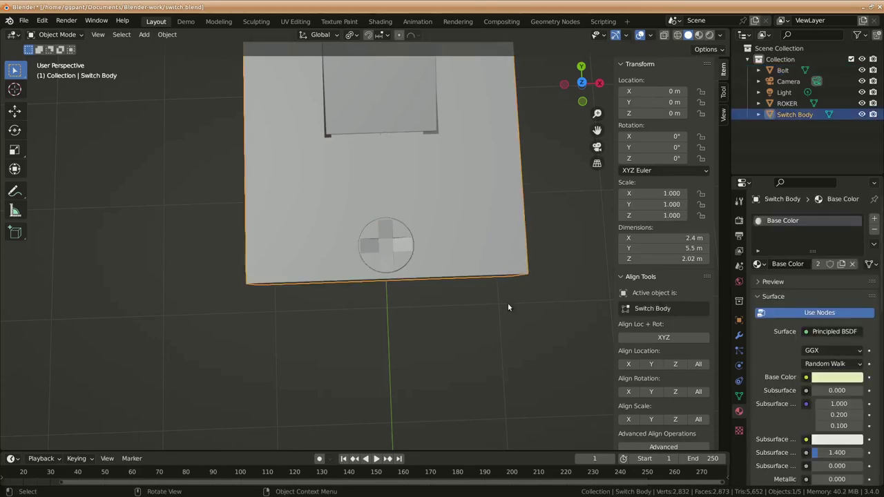
pyautogui.press('KP_7')
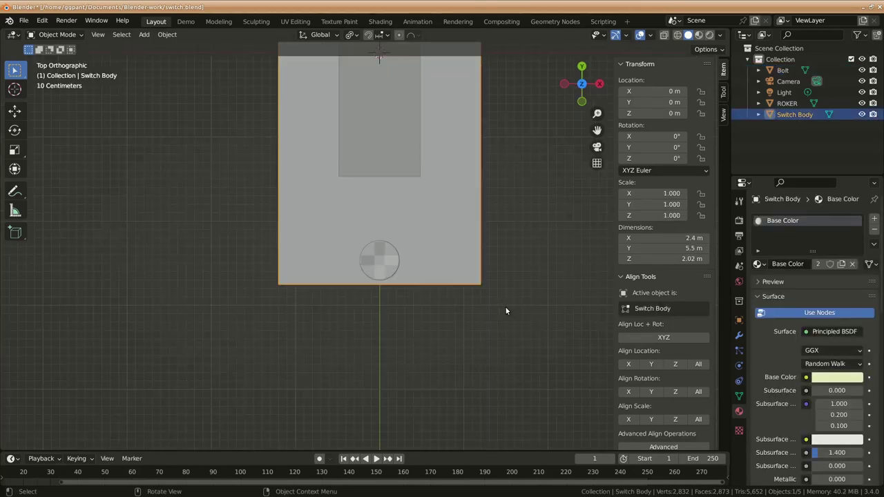
pyautogui.scroll(-1, 505, 311)
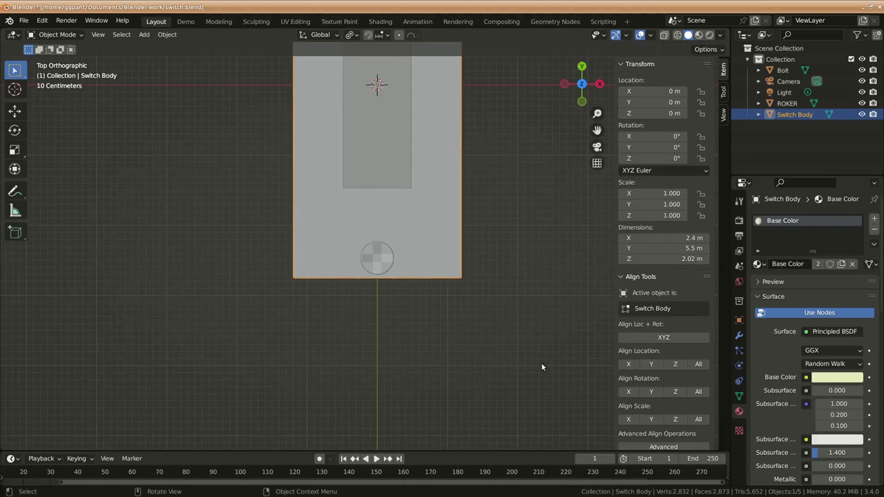
pyautogui.keyDown('shift'); pyautogui.moveTo(541, 367); pyautogui.dragTo(657, 382, button='middle'); pyautogui.keyUp('shift')
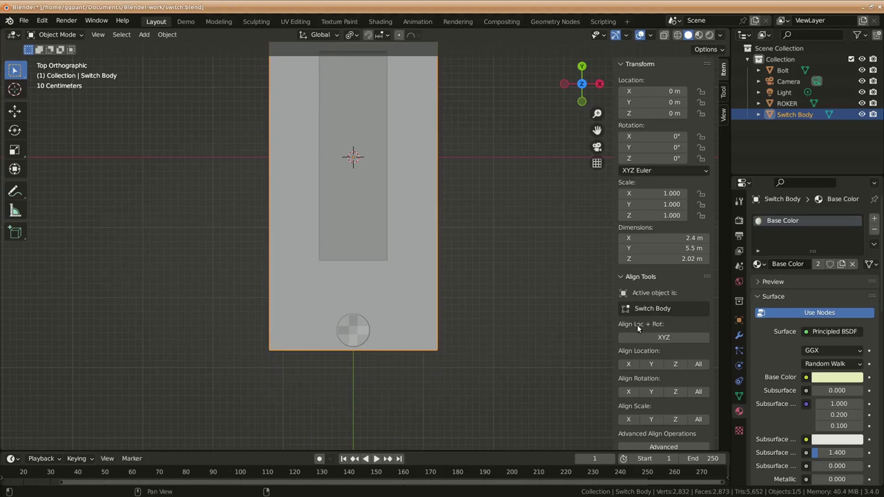
pyautogui.click(356, 346)
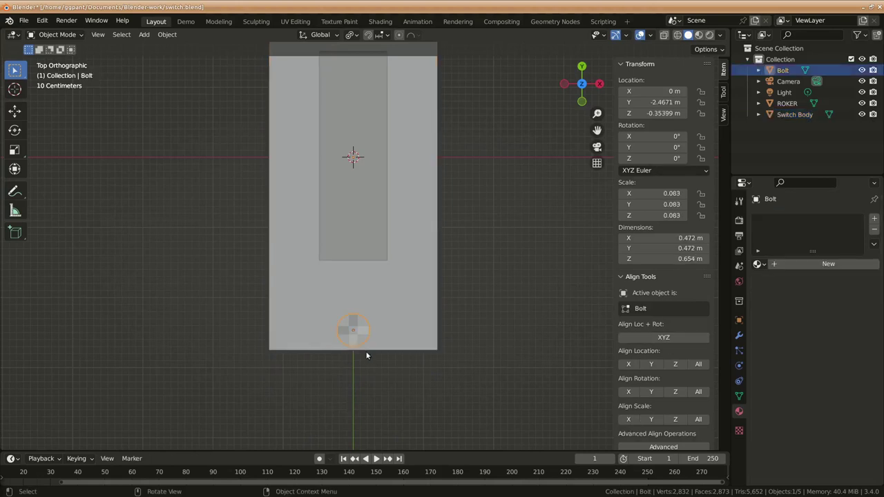
pyautogui.click(400, 342)
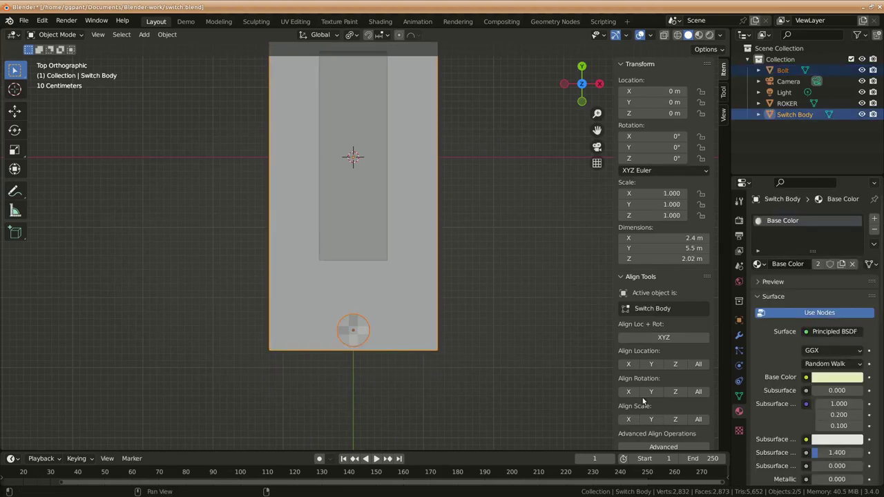
pyautogui.click(628, 365)
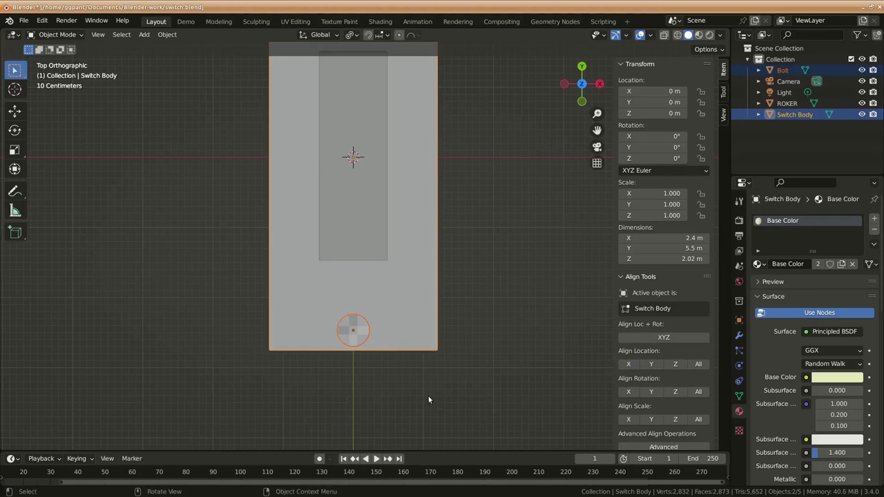
pyautogui.click(384, 35)
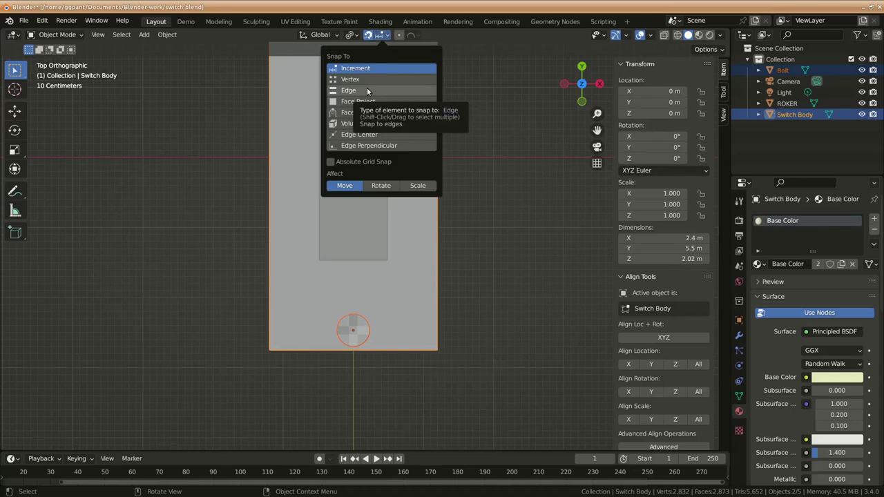
# Step: Switch snapping to edges and try moving the Bolt with its height locked, then cancel
pyautogui.click(367, 89)
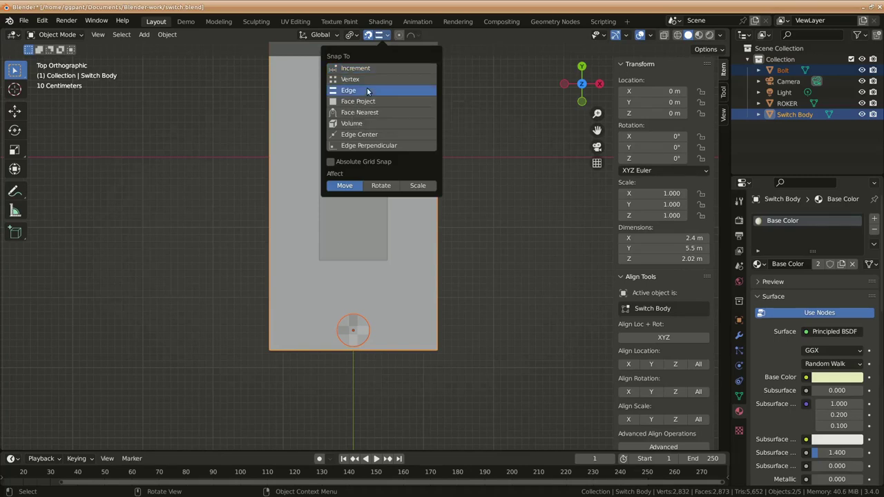
pyautogui.click(357, 328)
pyautogui.press('g')
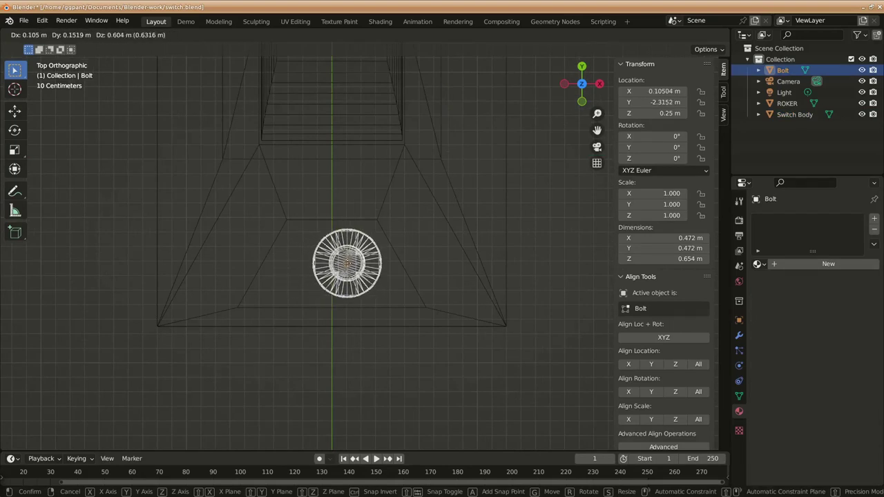
pyautogui.hotkey('shift', 'z')
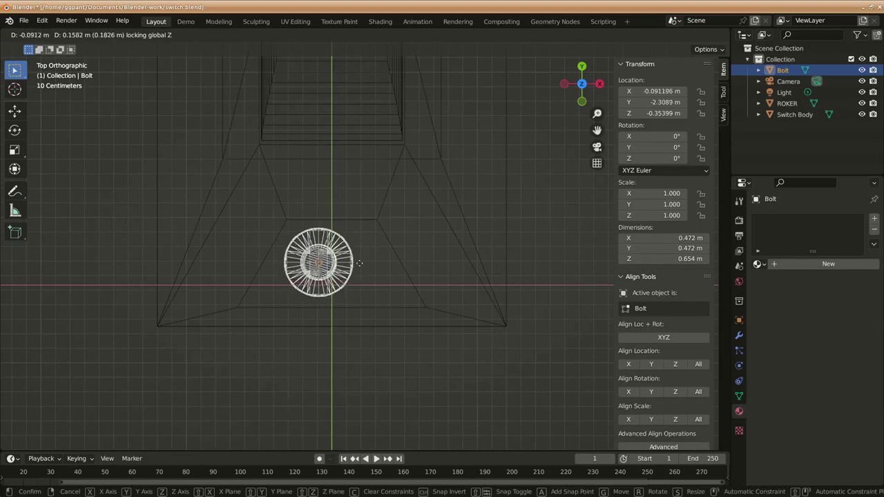
pyautogui.press('Return')
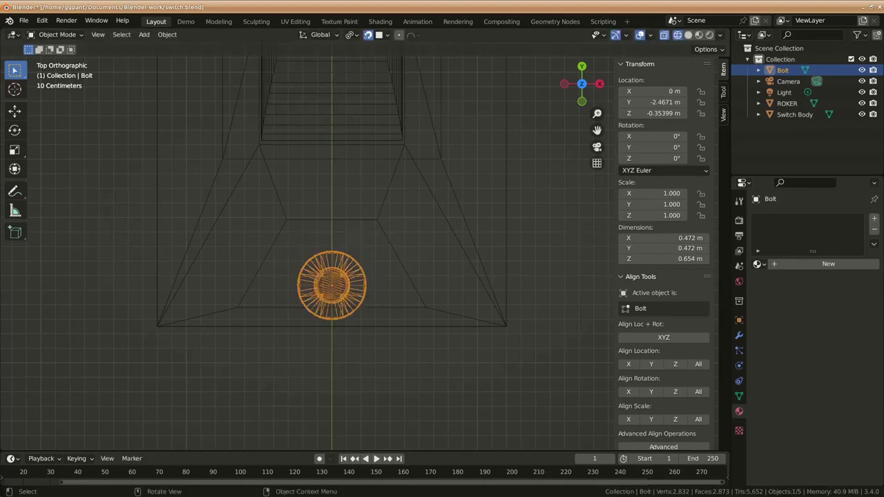
pyautogui.keyDown('shift'); pyautogui.moveTo(332, 276); pyautogui.dragTo(343, 293, button='middle'); pyautogui.keyUp('shift')
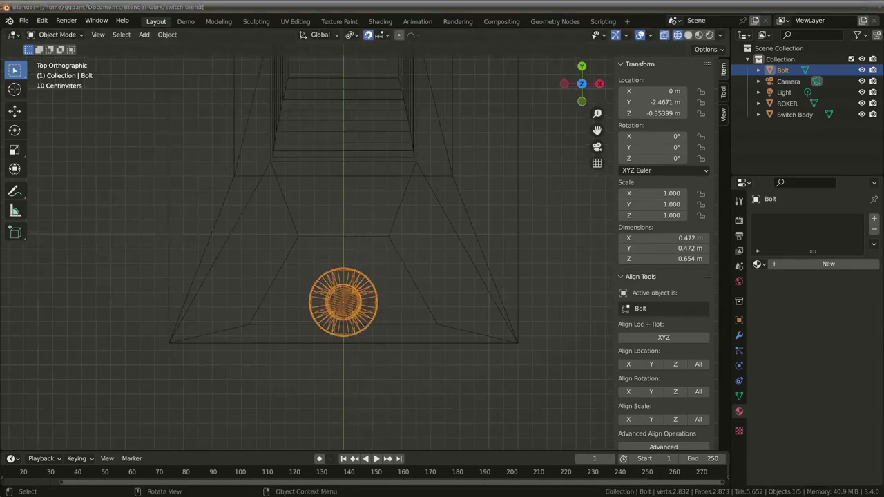
# Step: Set Snap To Edge Center and move the Bolt along Y to −2.3179 m
pyautogui.click(379, 34)
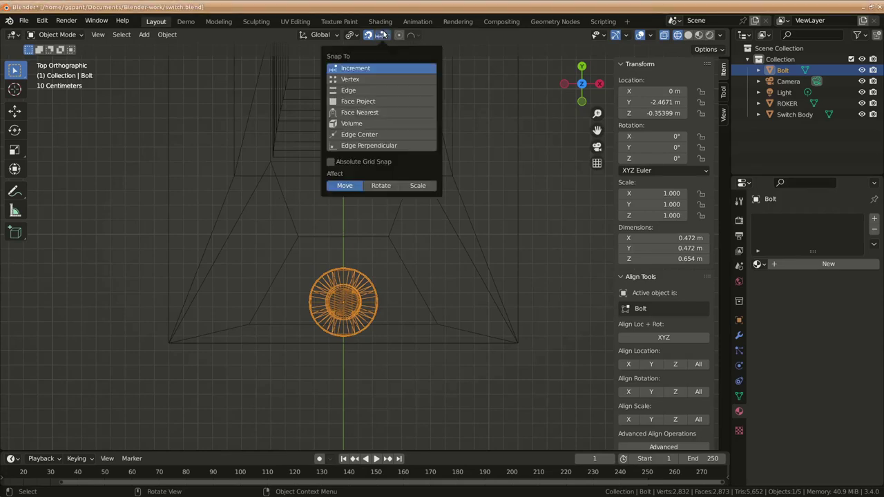
pyautogui.click(363, 134)
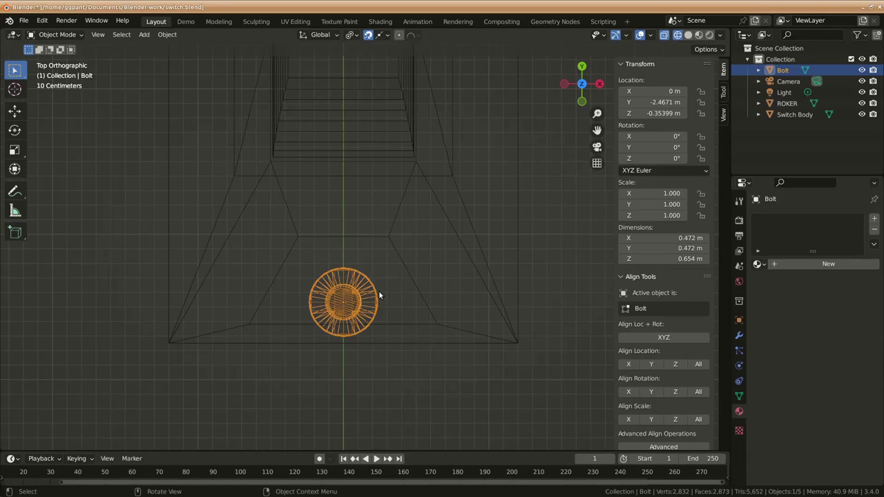
pyautogui.press('g')
pyautogui.press('y')
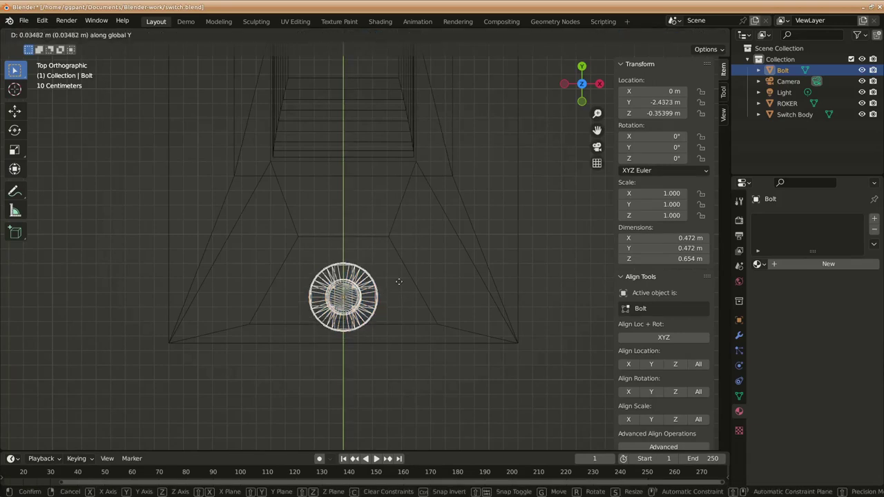
pyautogui.click(414, 279)
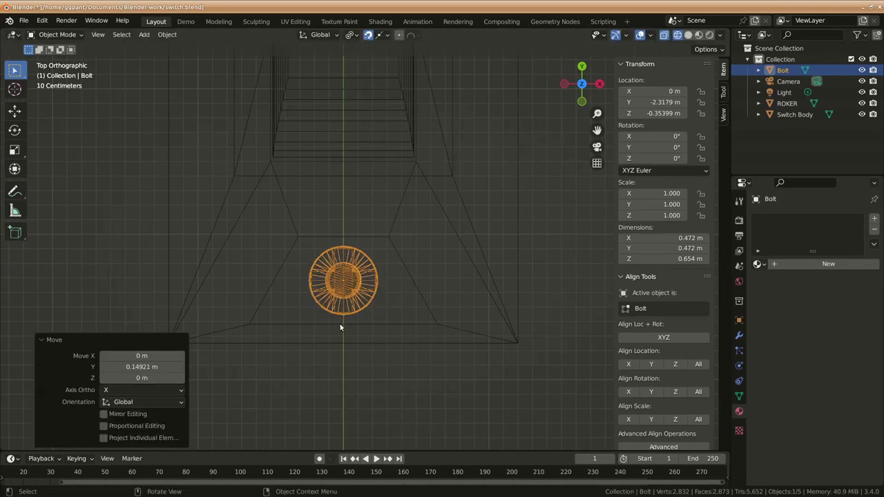
# Step: Confirm the Bolt in place and orbit to view it from the side
pyautogui.press('g')
pyautogui.press('x')
pyautogui.click(340, 328)
pyautogui.moveTo(517, 386)
pyautogui.mouseDown(button='middle')
pyautogui.moveTo(440, 313)
pyautogui.moveTo(440, 231)
pyautogui.mouseUp(button='middle')
# Step: Switch to solid shading and Right view, then select the Switch Body to show its Boolean
pyautogui.press('z')
pyautogui.click(488, 257)
pyautogui.moveTo(425, 244)
pyautogui.mouseDown(button='middle')
pyautogui.moveTo(359, 161)
pyautogui.moveTo(359, 263)
pyautogui.moveTo(345, 264)
pyautogui.moveTo(366, 288)
pyautogui.mouseUp(button='middle')
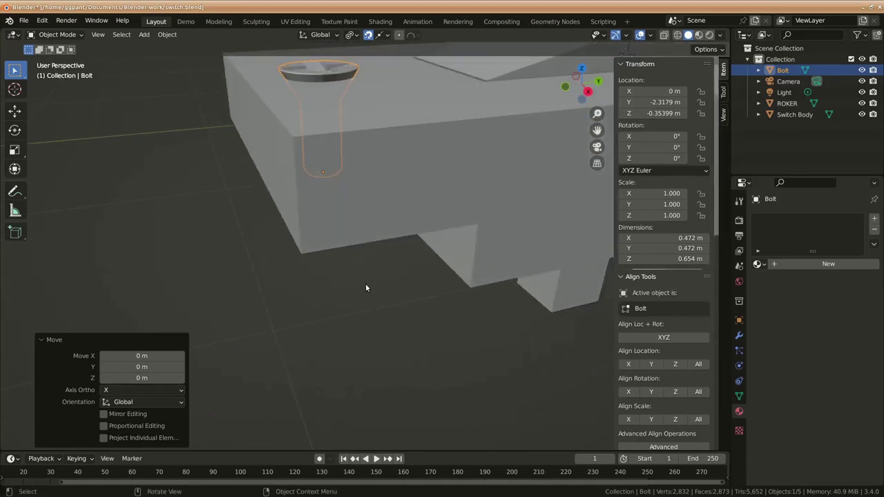
pyautogui.press('KP_3')
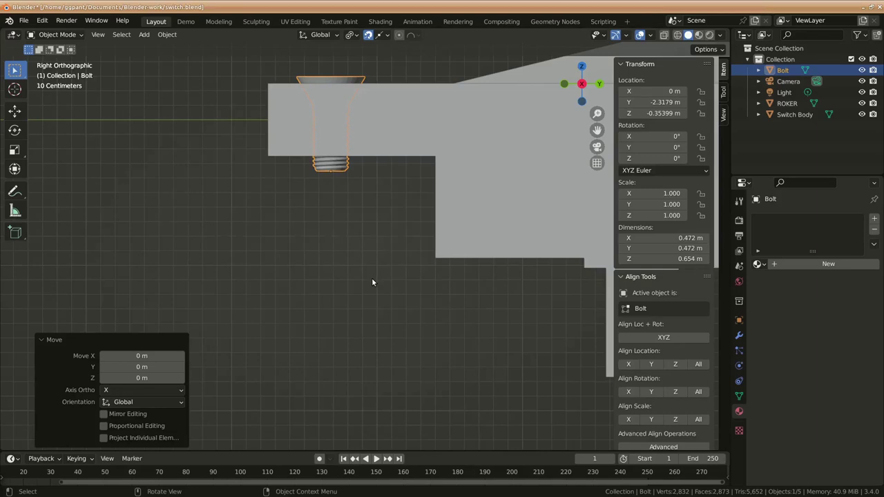
pyautogui.press('g')
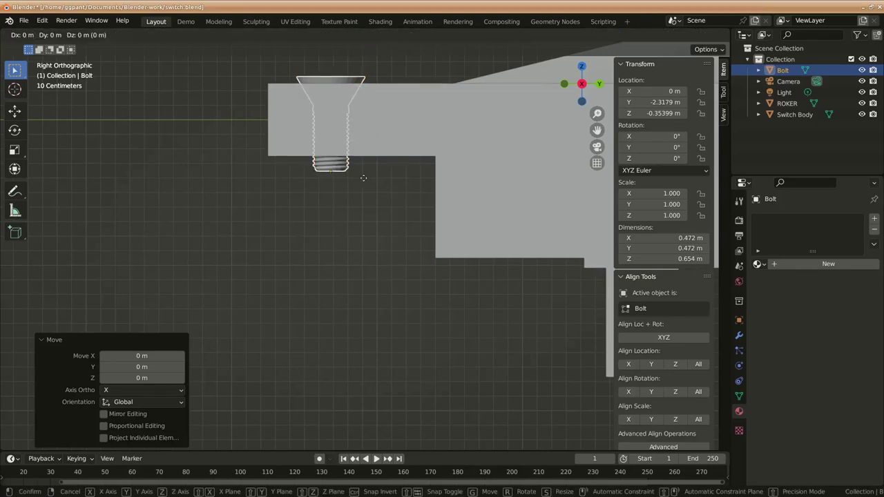
pyautogui.scroll(3, 363, 178)
pyautogui.click(423, 366)
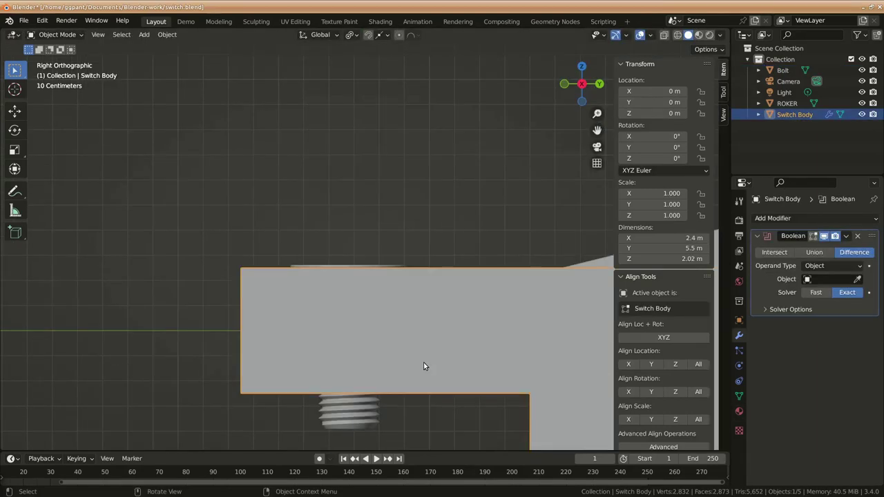
# Step: Duplicate the Bolt, widen it slightly on X/Y only, and save the file
pyautogui.scroll(-3, 354, 372)
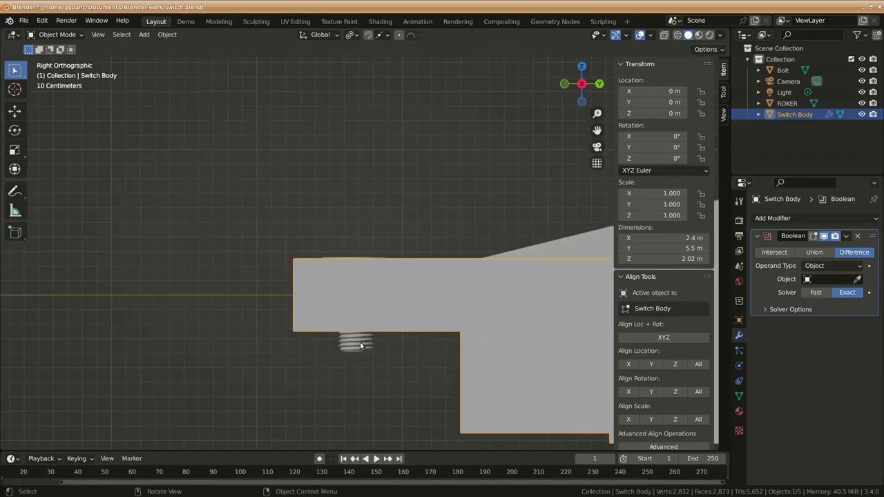
pyautogui.click(360, 346)
pyautogui.scroll(2, 369, 366)
pyautogui.hotkey('shift', 'd')
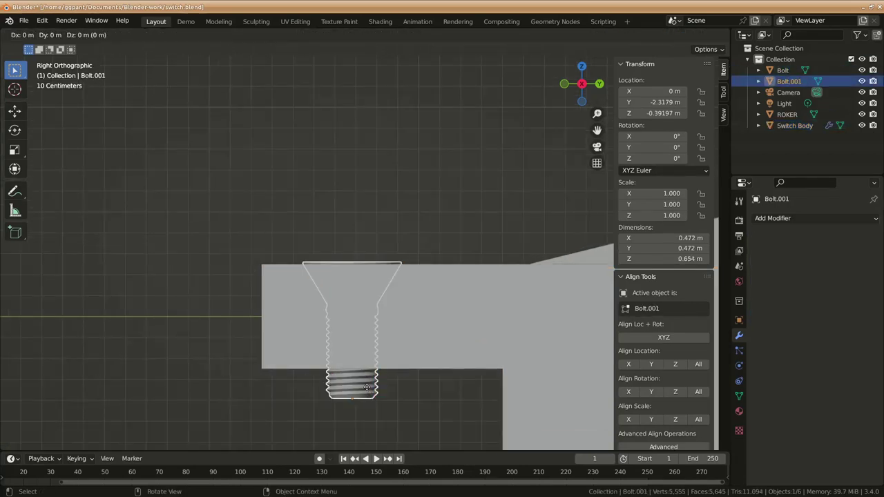
pyautogui.click(370, 426)
pyautogui.moveTo(370, 426)
pyautogui.mouseDown(button='middle')
pyautogui.moveTo(390, 358)
pyautogui.moveTo(392, 407)
pyautogui.mouseUp(button='middle')
pyautogui.press('s')
pyautogui.hotkey('shift', 'z')
pyautogui.click(398, 368)
pyautogui.hotkey('ctrl', 's')
# Step: Apply the Bolt's scale and raise it along Z until its head is flush with the top
pyautogui.hotkey('ctrl', 'a')
pyautogui.click(379, 290)
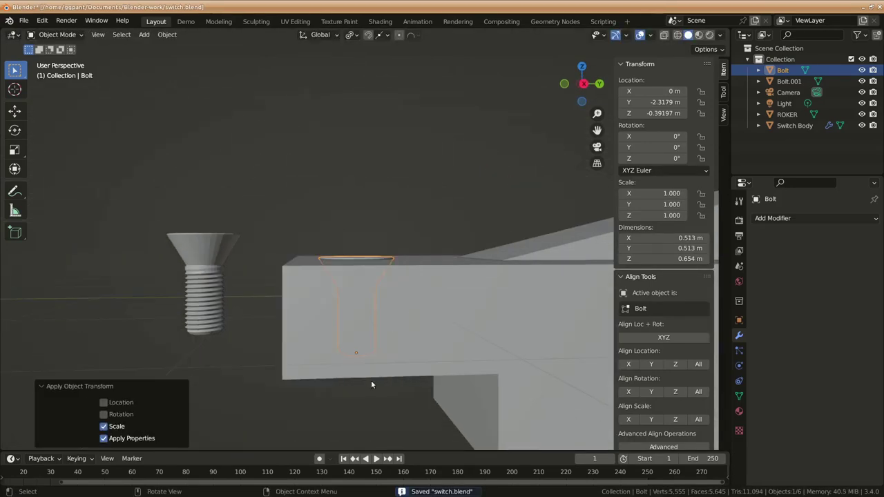
pyautogui.press('KP_3')
pyautogui.press('g')
pyautogui.press('z')
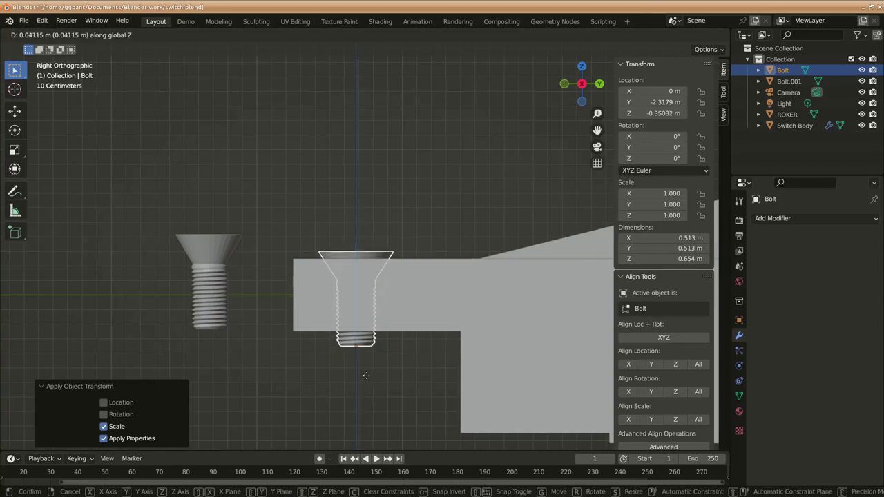
pyautogui.click(360, 385)
pyautogui.press('g')
pyautogui.press('z')
pyautogui.click(367, 387)
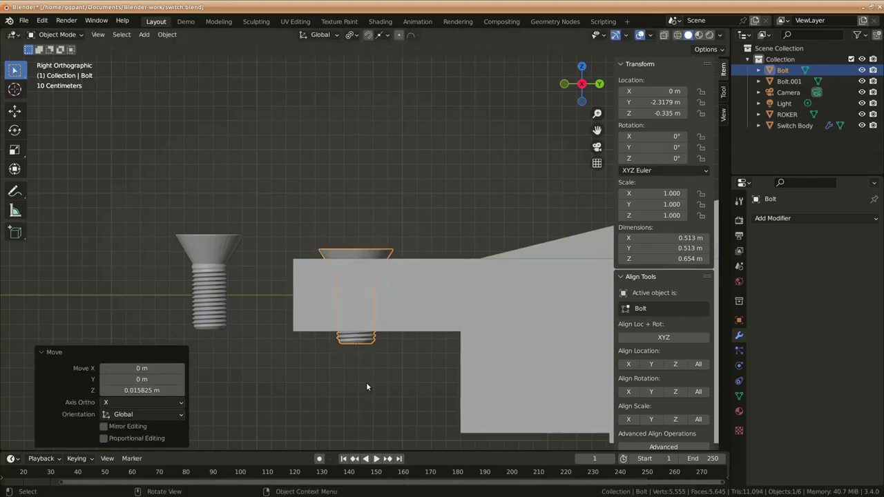
pyautogui.moveTo(340, 382); pyautogui.dragTo(361, 380, button='middle')
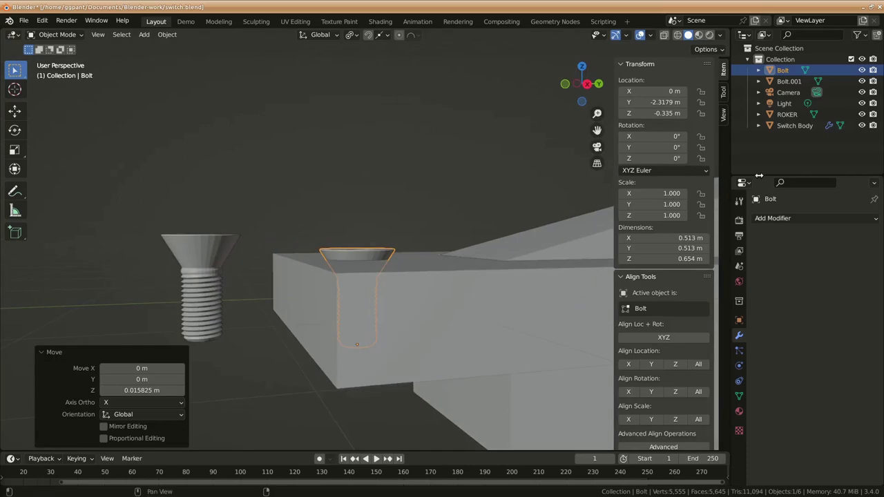
# Step: Set the Switch Body's Boolean cutter to Bolt and apply it to cut the first screw hole
pyautogui.click(794, 125)
pyautogui.click(856, 279)
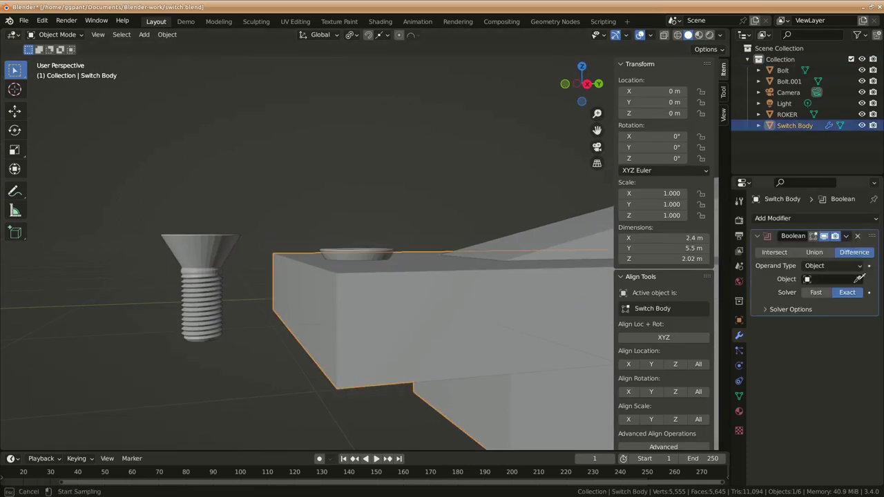
pyautogui.click(359, 252)
pyautogui.click(846, 236)
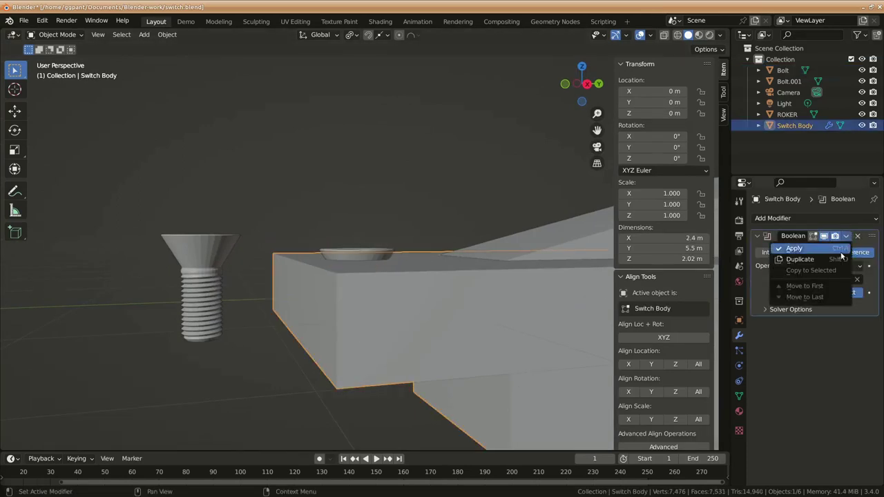
pyautogui.click(840, 251)
pyautogui.moveTo(361, 315); pyautogui.dragTo(378, 267, button='middle')
# Step: Move the Bolt along Y toward the other end and switch to top wireframe view
pyautogui.click(378, 267)
pyautogui.press('g')
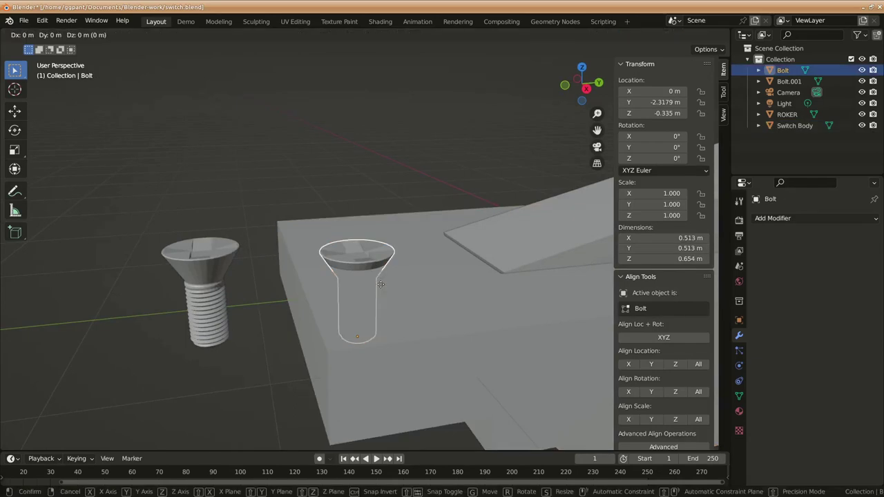
pyautogui.press('y')
pyautogui.click(276, 352)
pyautogui.press('KP_7')
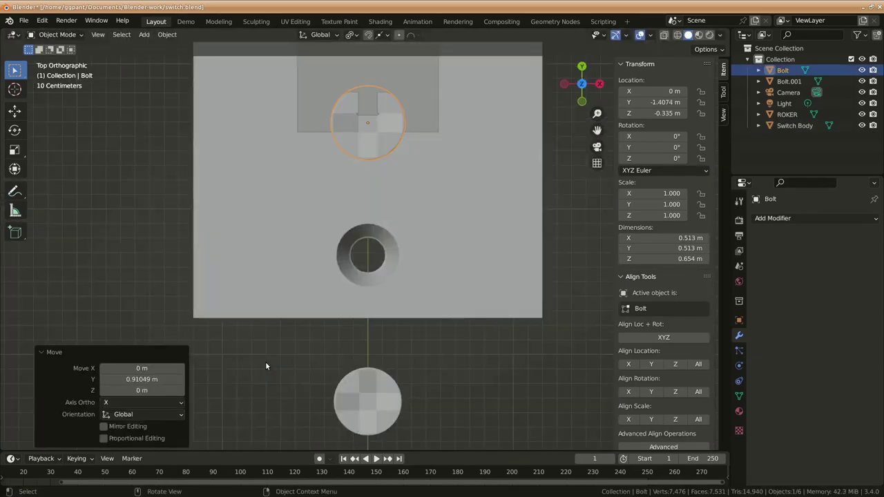
pyautogui.scroll(-5, 290, 331)
pyautogui.press('z')
pyautogui.click(345, 256)
pyautogui.keyDown('shift'); pyautogui.scroll(3, 454, 375); pyautogui.keyUp('shift')
pyautogui.keyDown('shift'); pyautogui.scroll(3, 455, 375); pyautogui.keyUp('shift')
# Step: Position the Bolt at Y 2.3179 m, opposite the first hole at the far end
pyautogui.press('g')
pyautogui.press('y')
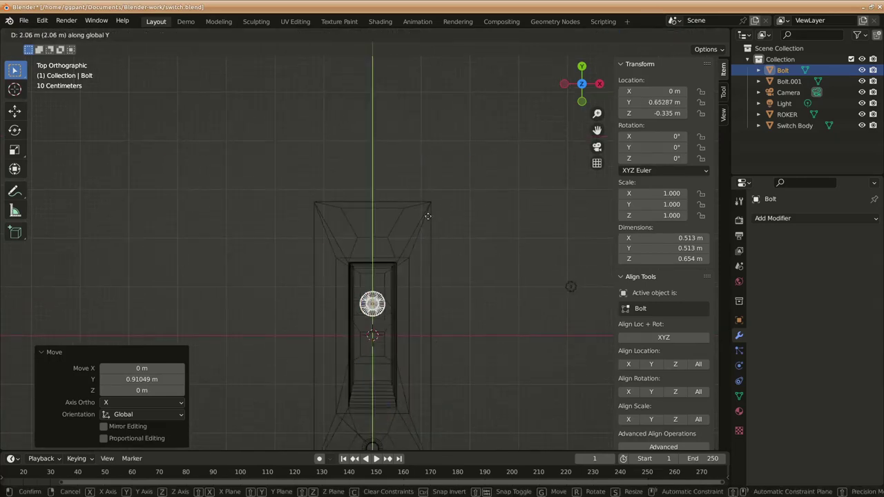
pyautogui.click(535, 92)
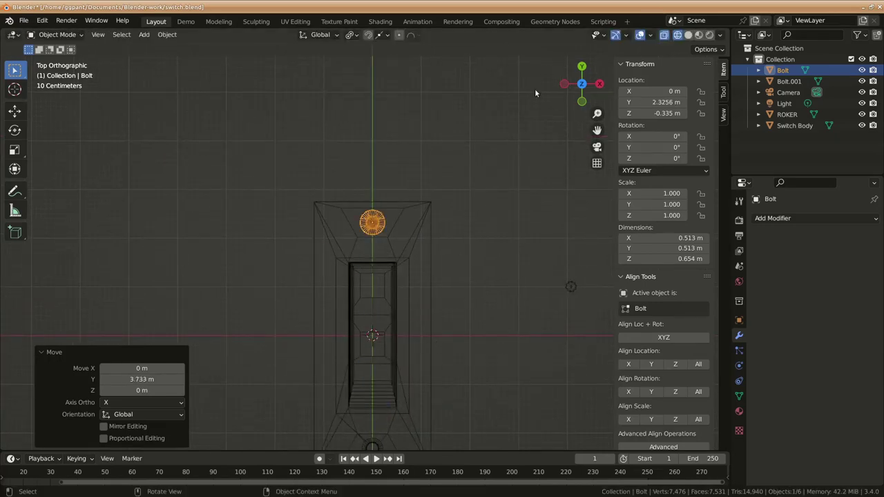
pyautogui.press('g')
pyautogui.press('y')
pyautogui.click(380, 229)
pyautogui.moveTo(380, 230); pyautogui.dragTo(404, 307, button='middle')
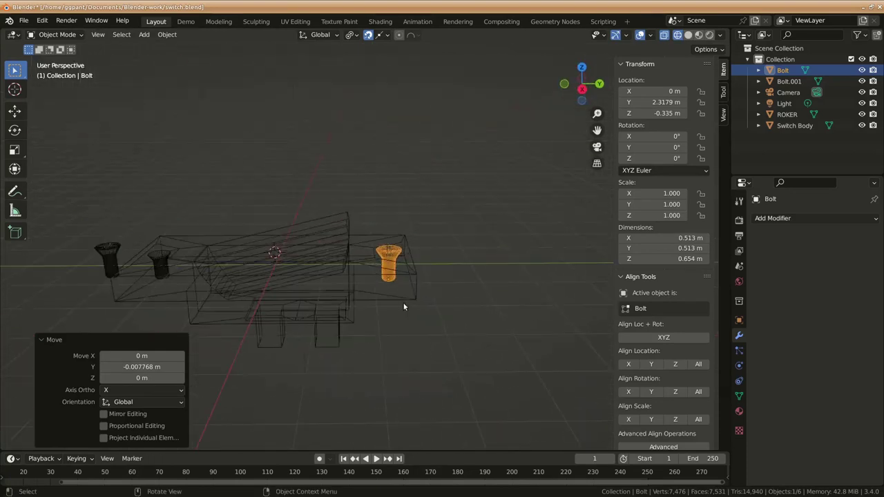
# Step: Add a Boolean modifier to the Switch Body with Bolt as cutter and apply it for the second hole
pyautogui.click(404, 307)
pyautogui.click(772, 218)
pyautogui.click(646, 275)
pyautogui.click(856, 279)
pyautogui.click(392, 249)
pyautogui.click(846, 236)
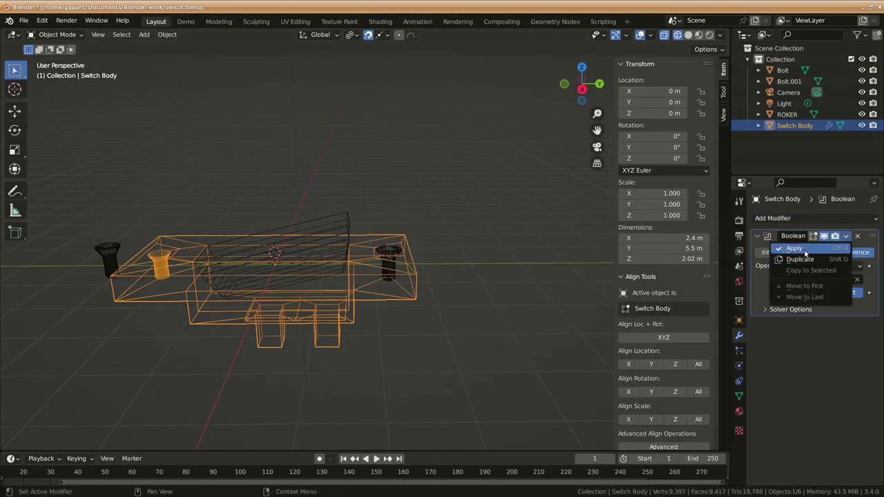
pyautogui.click(794, 248)
pyautogui.press('Tab')
pyautogui.press('Tab')
pyautogui.click(390, 259)
# Step: Raise the bolt along Z out of the body and inspect the two new holes
pyautogui.press('g')
pyautogui.press('z')
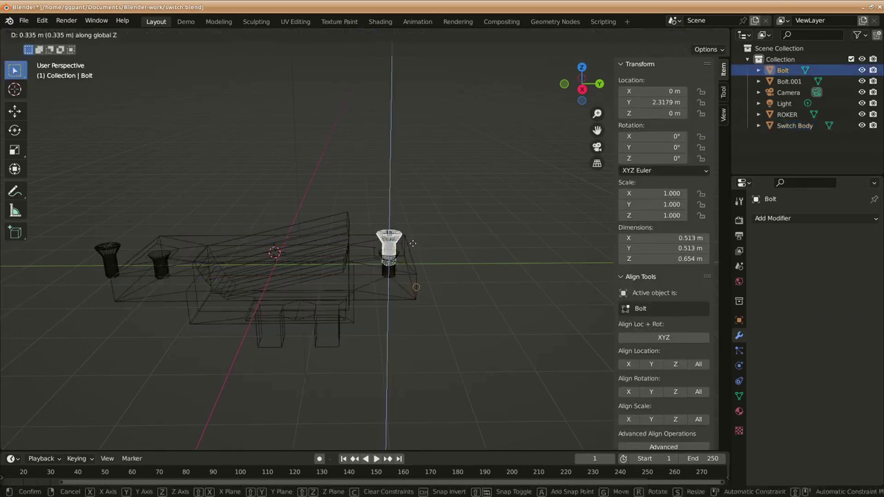
pyautogui.click(412, 290)
pyautogui.hotkey('shift', 'z')
pyautogui.moveTo(482, 288)
pyautogui.mouseDown(button='middle')
pyautogui.moveTo(368, 303)
pyautogui.moveTo(370, 262)
pyautogui.moveTo(335, 290)
pyautogui.moveTo(422, 337)
pyautogui.moveTo(413, 351)
pyautogui.mouseUp(button='middle')
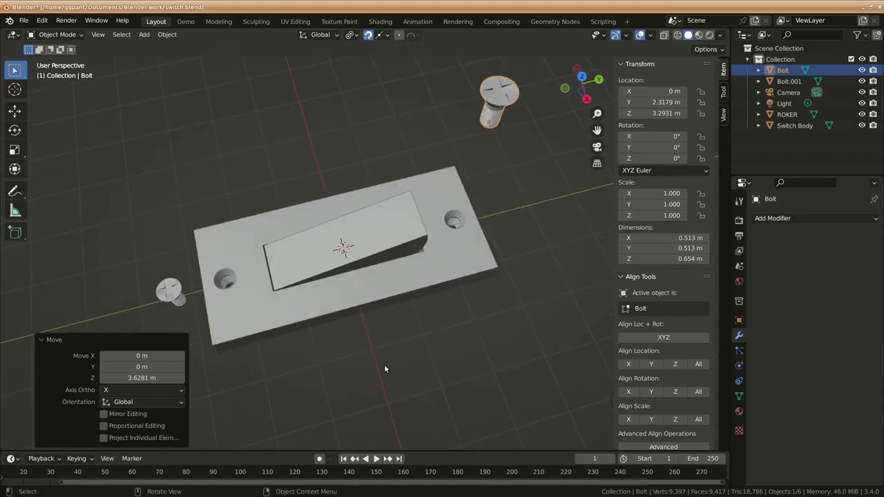
pyautogui.press('KP_3')
pyautogui.press('KP_1')
pyautogui.press('KP_3')
# Step: Place the spare copy Bolt.001 below the switch body and save the file
pyautogui.click(179, 231)
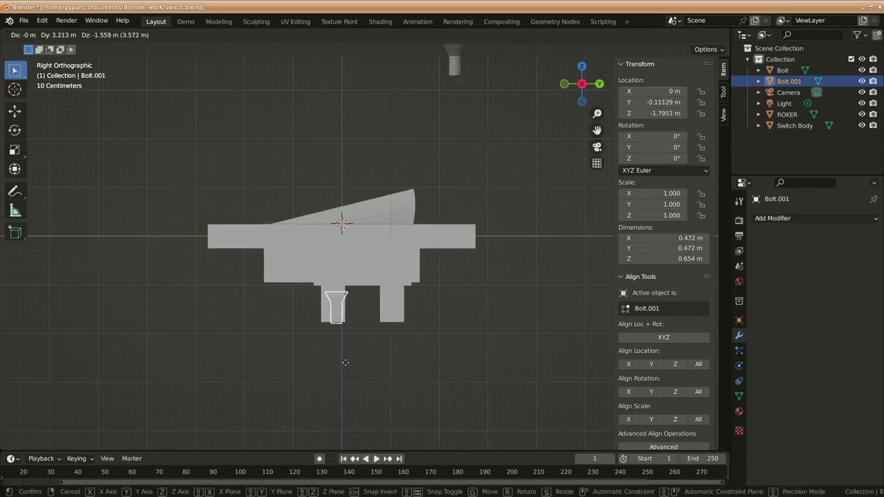
pyautogui.click(361, 404)
pyautogui.scroll(2, 369, 399)
pyautogui.hotkey('ctrl', 's')
pyautogui.keyDown('shift'); pyautogui.moveTo(369, 399); pyautogui.dragTo(339, 350, button='middle'); pyautogui.keyUp('shift')
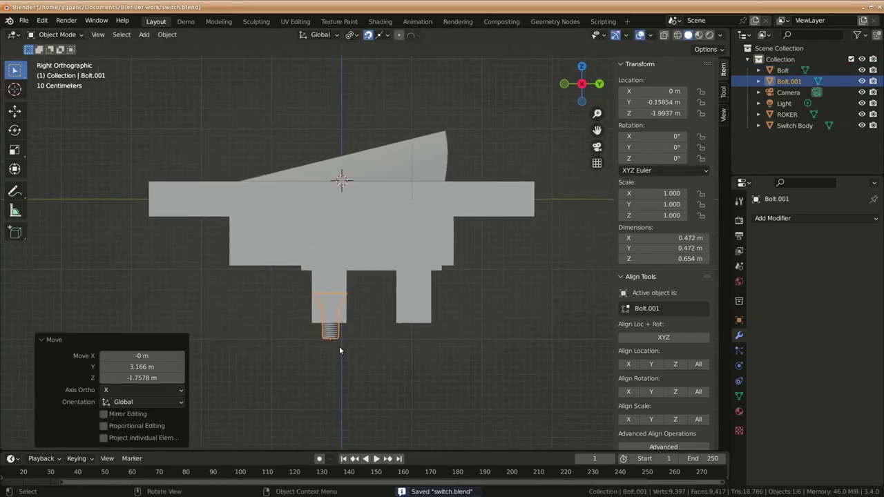
# Step: Flip Bolt.001 180° about X, apply its rotation and scale, and set origin to centre of mass
pyautogui.write('rx')
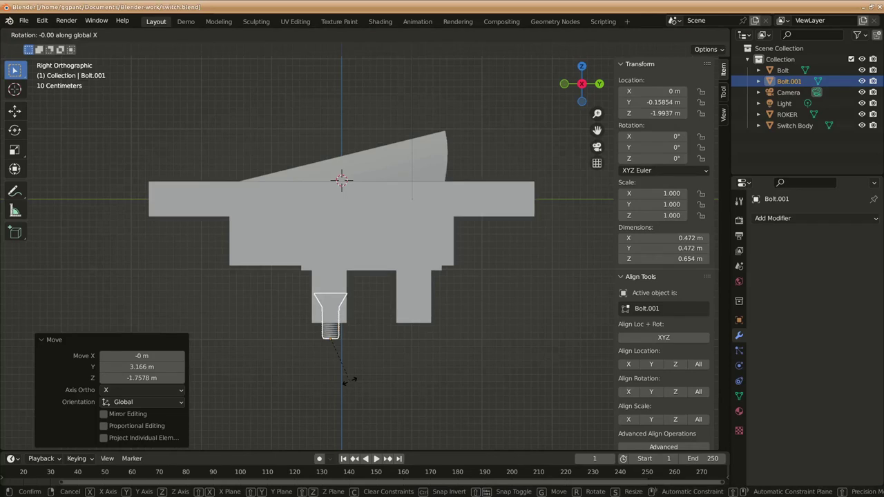
pyautogui.write('180')
pyautogui.press('Return')
pyautogui.hotkey('ctrl', 'a')
pyautogui.click(349, 378)
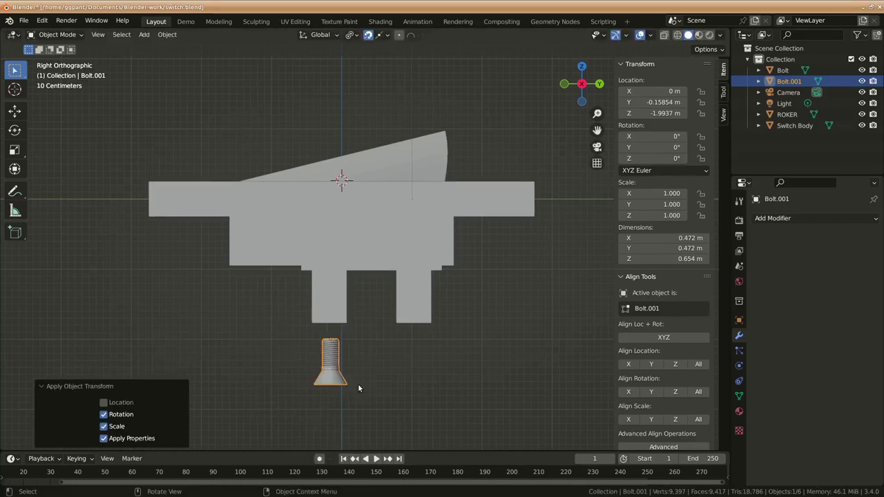
pyautogui.scroll(1, 368, 371)
pyautogui.scroll(1, 367, 371)
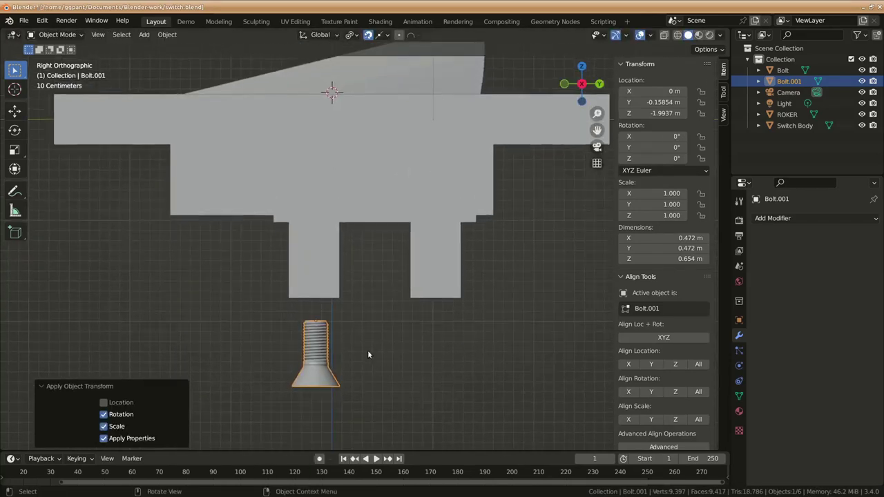
pyautogui.click(167, 35)
pyautogui.click(332, 95)
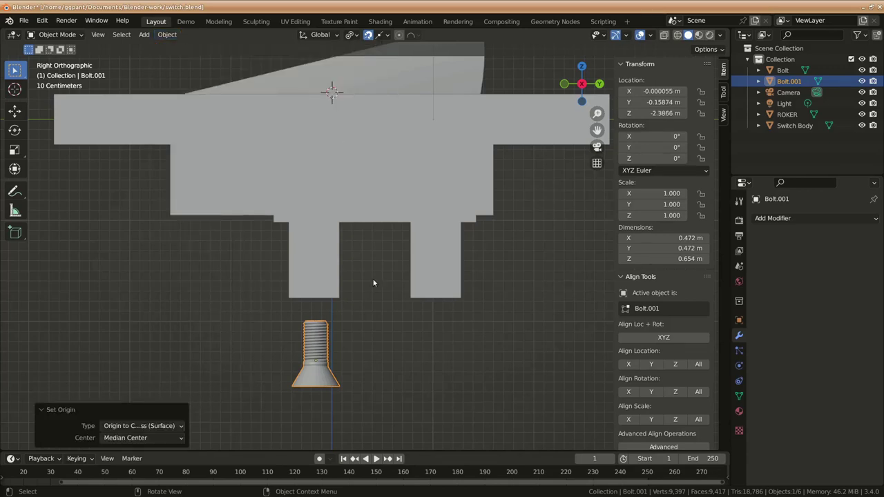
# Step: Lower Bolt.001 along Z and view the model from below in wireframe
pyautogui.press('g')
pyautogui.press('z')
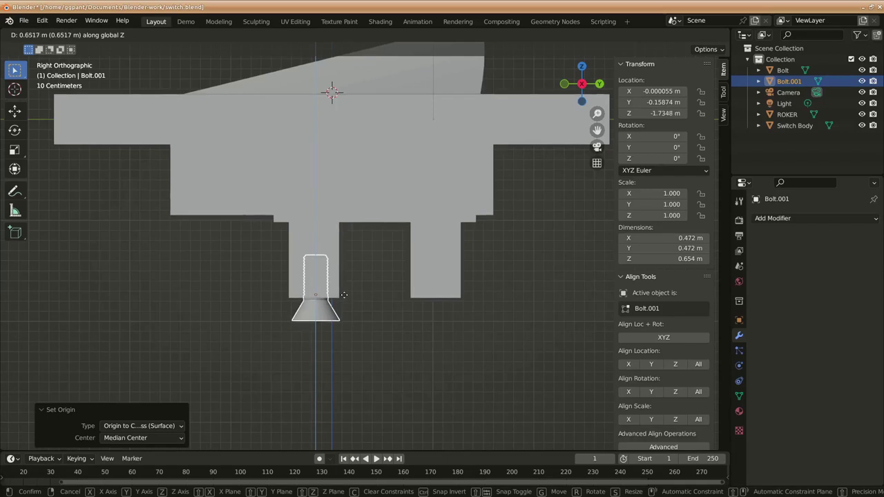
pyautogui.click(378, 343)
pyautogui.press('KP_7')
pyautogui.press('z')
pyautogui.click(304, 341)
pyautogui.press('ctrl+KP_7')
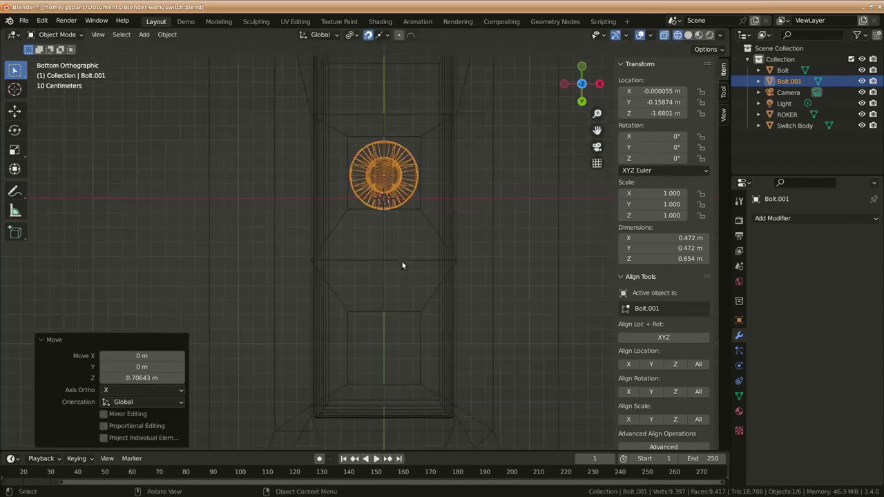
pyautogui.scroll(2, 399, 243)
# Step: Shift Bolt.001 along Y and then along X to centre it under a hole
pyautogui.press('g')
pyautogui.press('y')
pyautogui.press('Return')
pyautogui.press('g')
pyautogui.press('x')
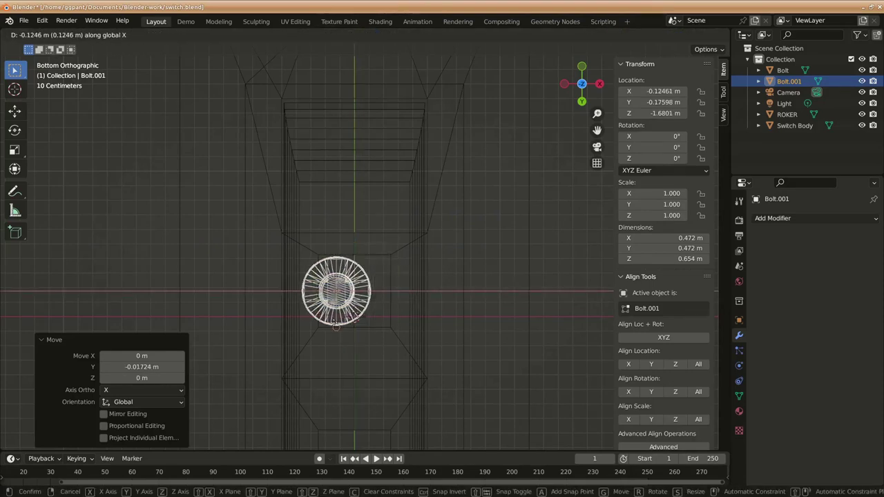
# Step: Cut the switch body with an applied Boolean Difference using Bolt.001
pyautogui.click(355, 234)
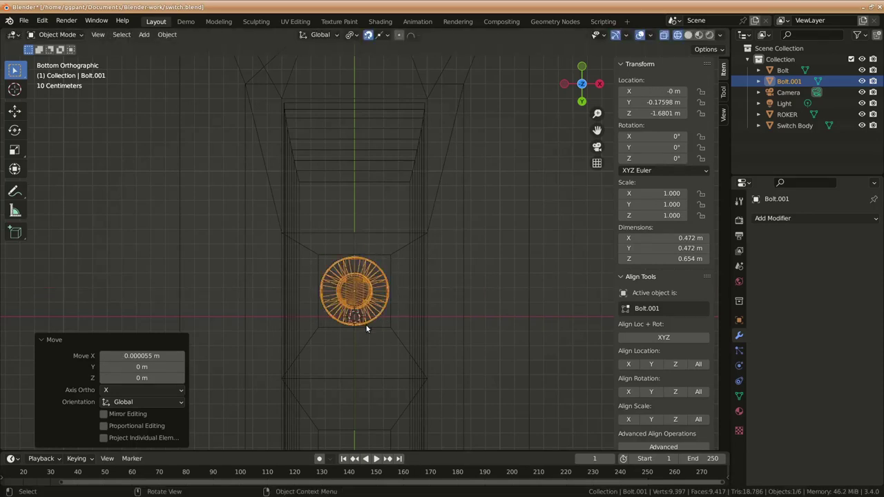
pyautogui.keyDown('shift'); pyautogui.moveTo(379, 384); pyautogui.dragTo(384, 312, button='middle'); pyautogui.keyUp('shift')
pyautogui.moveTo(435, 422); pyautogui.dragTo(339, 326, button='middle')
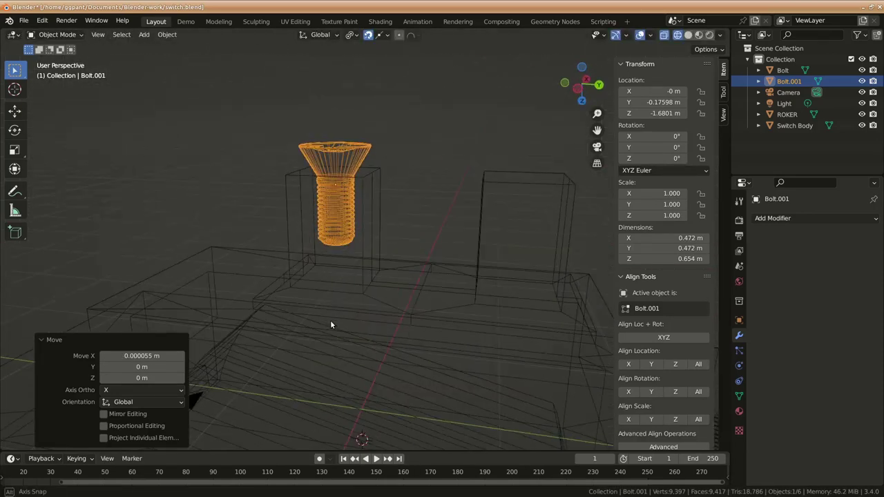
pyautogui.click(373, 230)
pyautogui.click(773, 218)
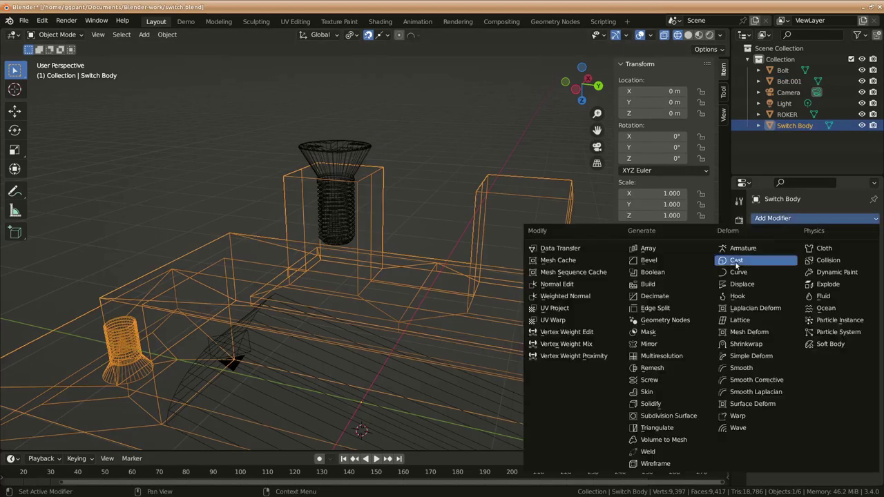
pyautogui.click(663, 271)
pyautogui.click(829, 279)
pyautogui.click(857, 279)
pyautogui.click(355, 154)
pyautogui.click(846, 236)
pyautogui.click(794, 250)
# Step: Duplicate Bolt.001 along Y as Bolt.002 and centre it under the second hole
pyautogui.click(415, 267)
pyautogui.hotkey('shift', 'd')
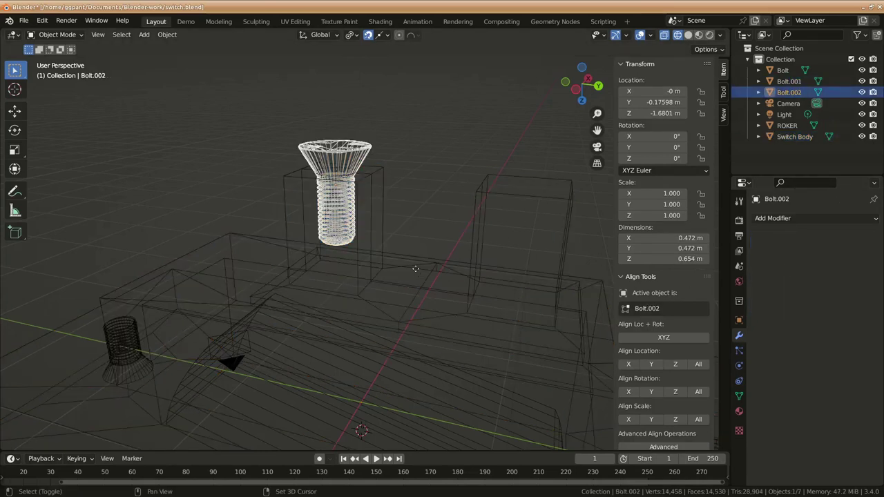
pyautogui.press('y')
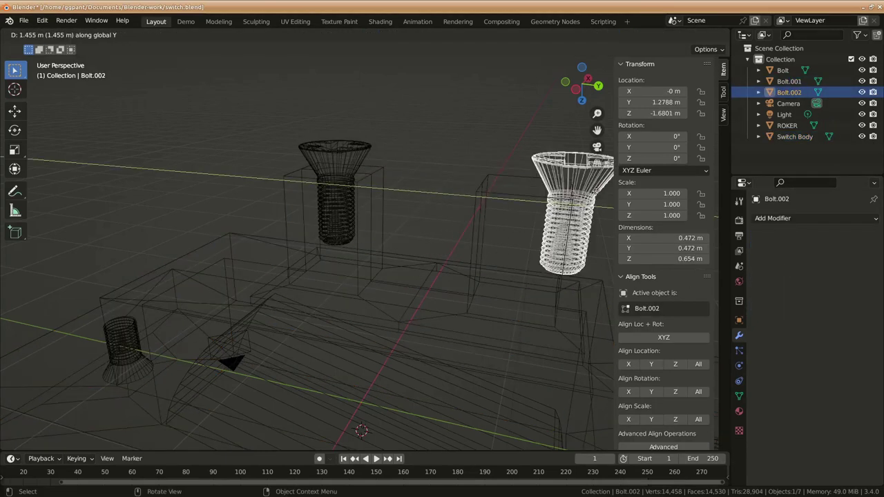
pyautogui.click(548, 231)
pyautogui.press('KP_5')
pyautogui.press('ctrl+KP_7')
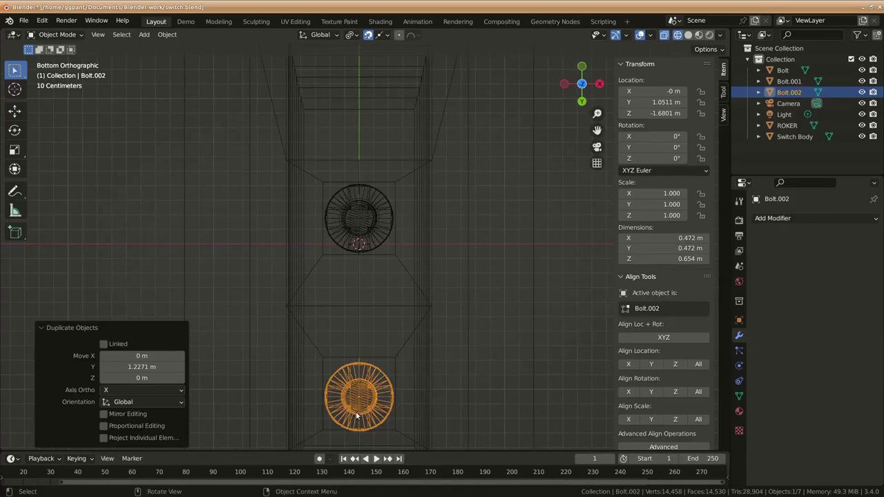
pyautogui.keyDown('shift'); pyautogui.moveTo(357, 415); pyautogui.dragTo(395, 301, button='middle'); pyautogui.keyUp('shift')
pyautogui.press('g')
pyautogui.press('y')
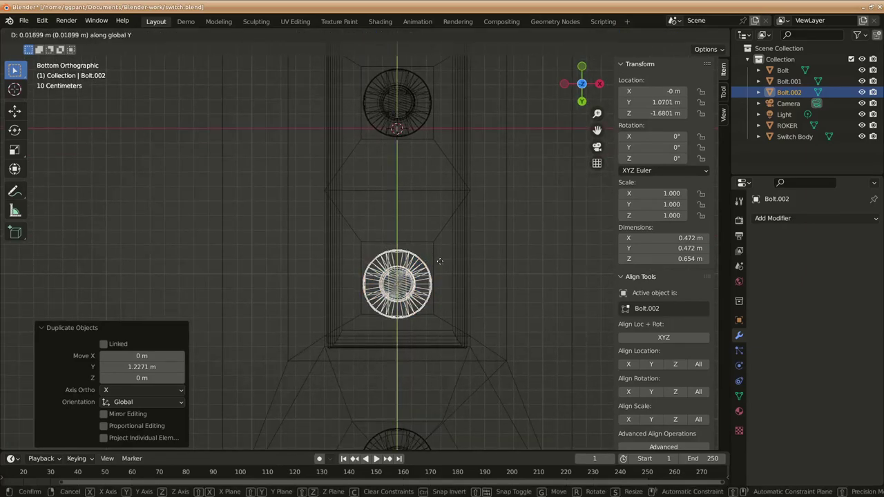
pyautogui.click(432, 285)
pyautogui.moveTo(550, 339); pyautogui.dragTo(432, 247, button='middle')
# Step: Apply a second Boolean Difference on the switch body using Bolt.002
pyautogui.click(787, 219)
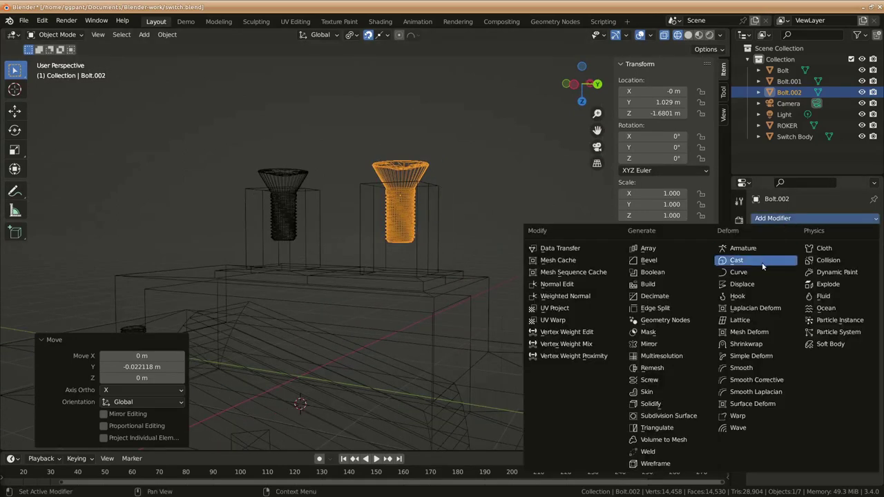
pyautogui.click(566, 262)
pyautogui.click(787, 218)
pyautogui.click(663, 273)
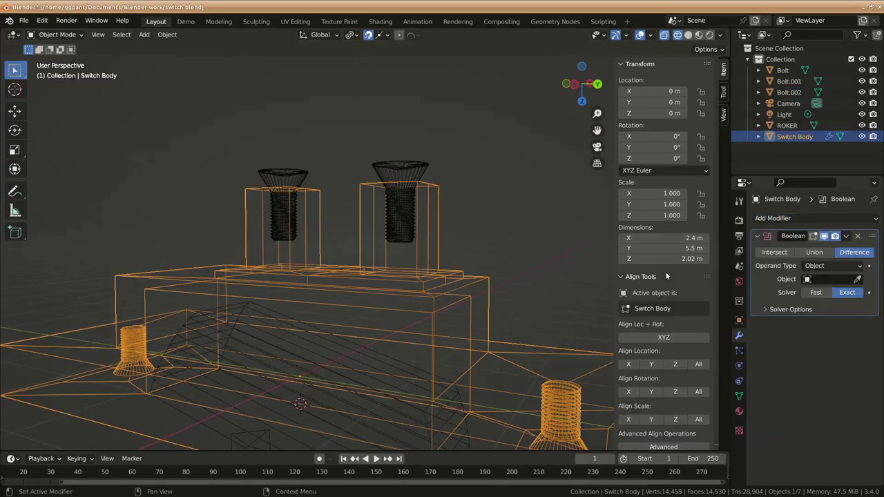
pyautogui.click(436, 181)
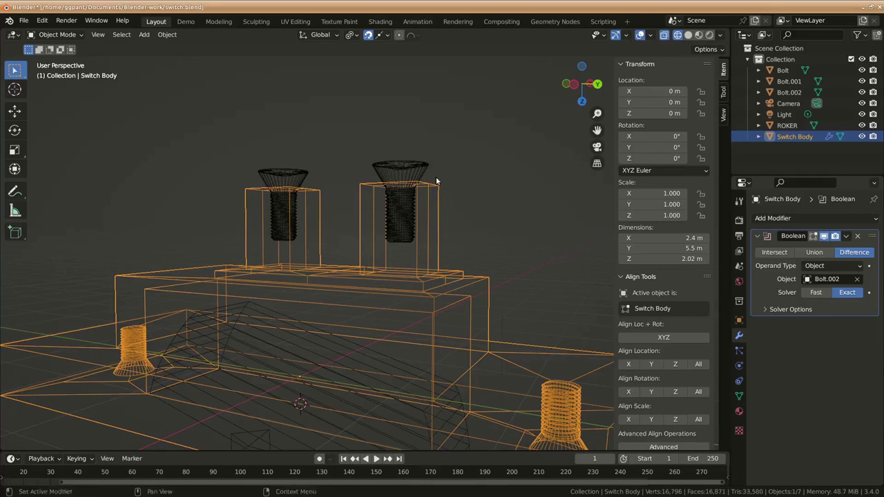
pyautogui.click(846, 236)
pyautogui.click(789, 245)
pyautogui.moveTo(359, 304); pyautogui.dragTo(613, 142, button='middle')
# Step: Rename Bolt.001 to 'Screw 1' and Bolt.002 to 'Screw 2' in the Outliner
pyautogui.doubleClick(789, 81)
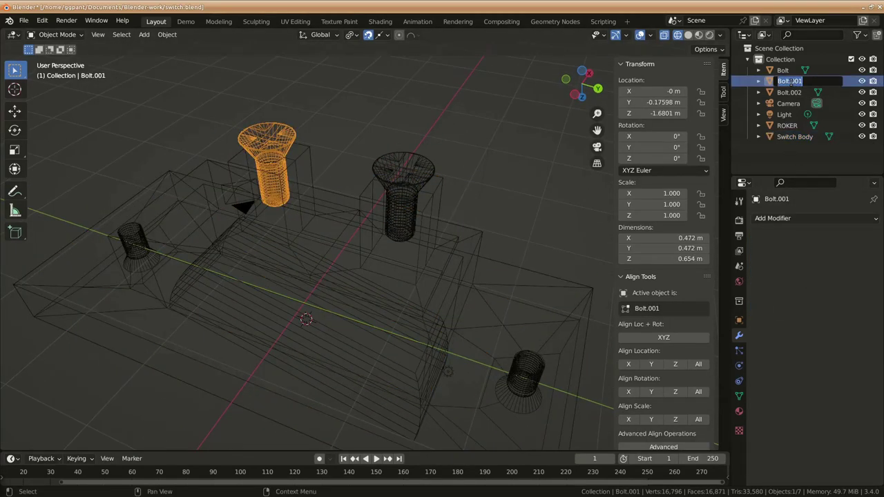
pyautogui.write('Screw 1')
pyautogui.press('Return')
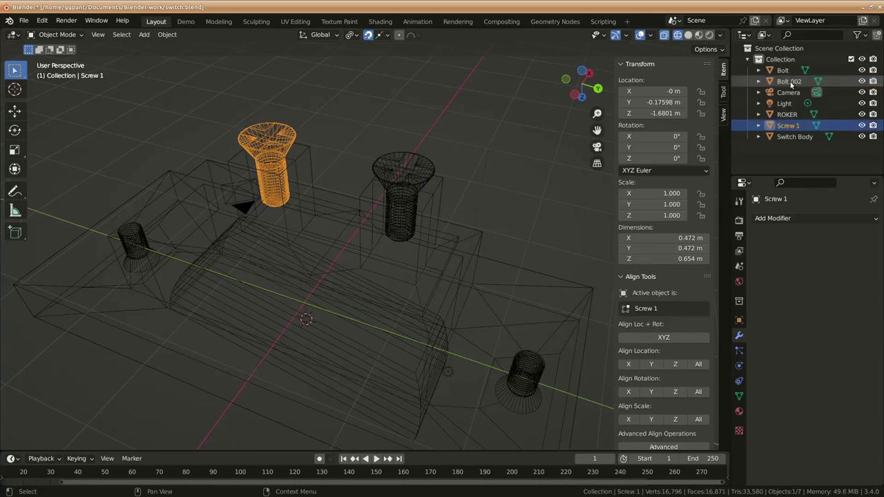
pyautogui.doubleClick(785, 82)
pyautogui.write('Screw 2')
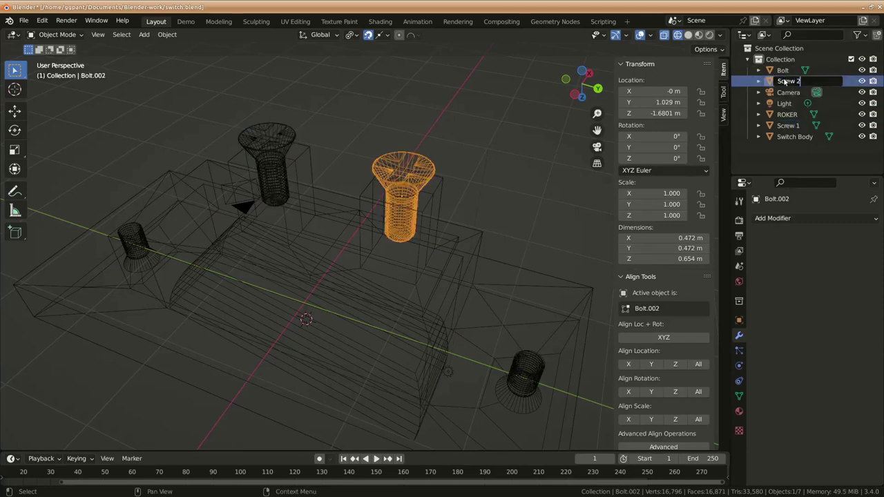
pyautogui.press('Return')
# Step: Switch to Material Preview and hide the original Bolt to reveal the countersunk holes
pyautogui.moveTo(449, 89)
pyautogui.mouseDown(button='middle')
pyautogui.moveTo(421, 118)
pyautogui.moveTo(295, 325)
pyautogui.moveTo(484, 313)
pyautogui.moveTo(387, 302)
pyautogui.mouseUp(button='middle')
pyautogui.press('z')
pyautogui.click(387, 368)
pyautogui.moveTo(338, 330)
pyautogui.mouseDown(button='middle')
pyautogui.moveTo(439, 312)
pyautogui.moveTo(459, 323)
pyautogui.moveTo(428, 333)
pyautogui.mouseUp(button='middle')
pyautogui.click(419, 73)
pyautogui.press('h')
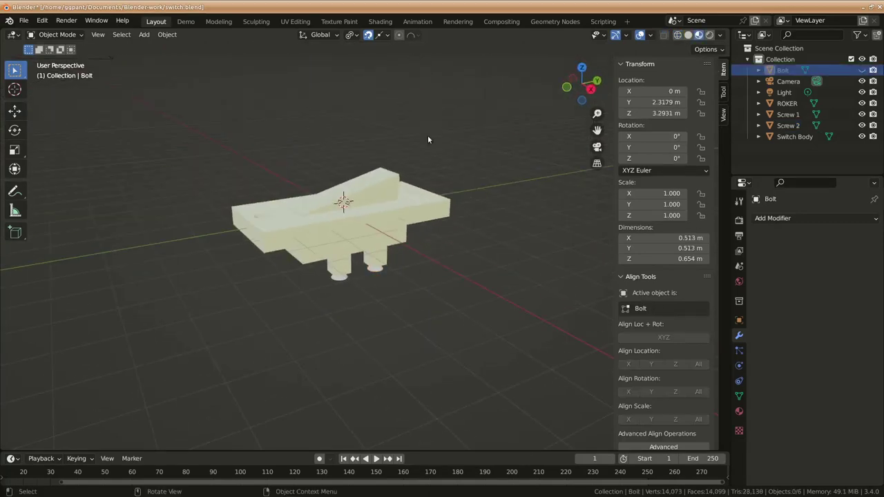
pyautogui.scroll(4, 373, 169)
pyautogui.moveTo(325, 198)
pyautogui.mouseDown(button='middle')
pyautogui.moveTo(276, 217)
pyautogui.moveTo(306, 205)
pyautogui.moveTo(331, 214)
pyautogui.mouseUp(button='middle')
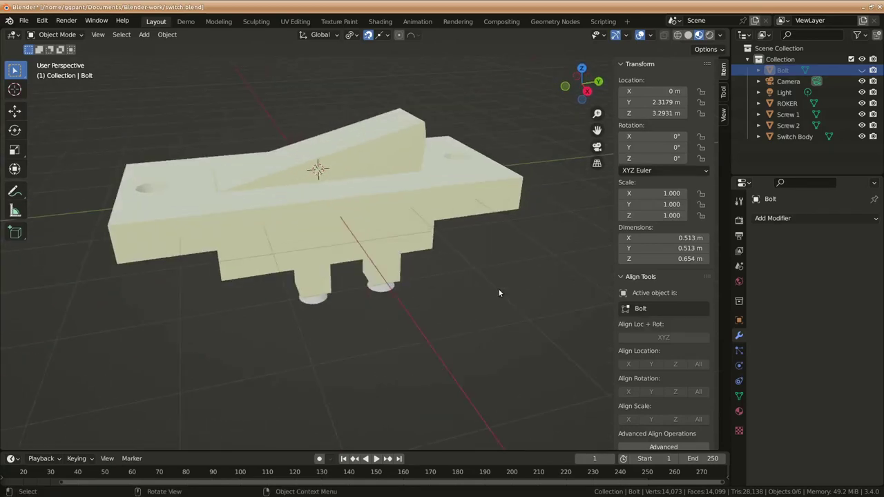
pyautogui.scroll(-2, 499, 292)
pyautogui.moveTo(370, 299)
pyautogui.mouseDown(button='middle')
pyautogui.moveTo(434, 274)
pyautogui.moveTo(398, 330)
pyautogui.mouseUp(button='middle')
# Step: In Edit Mode on the switch body, add a material slot with a new material named Brass
pyautogui.click(388, 238)
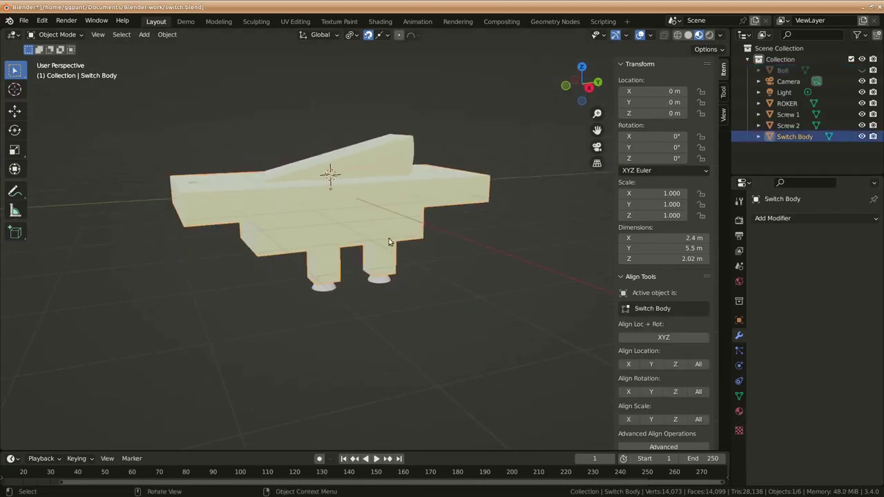
pyautogui.press('Tab')
pyautogui.click(739, 411)
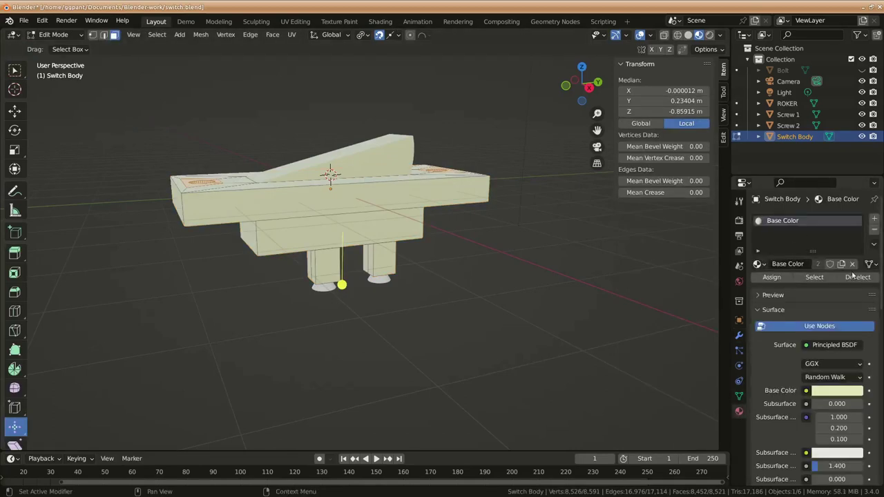
pyautogui.click(874, 219)
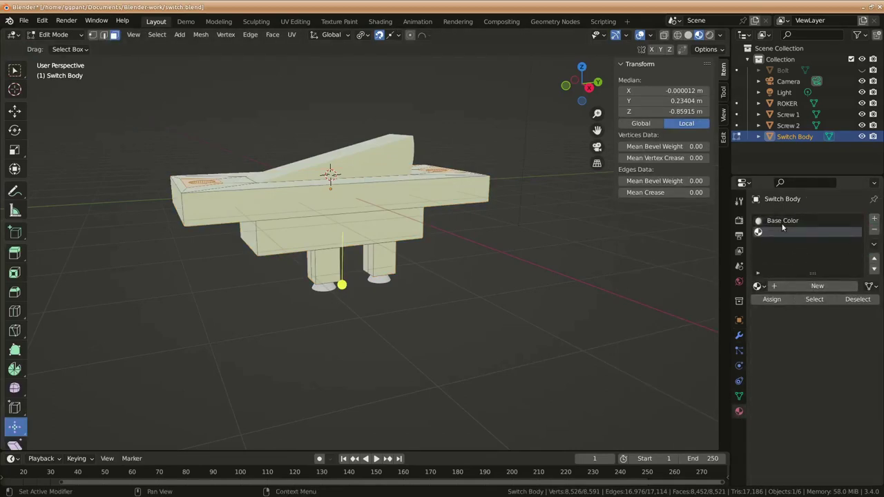
pyautogui.click(791, 286)
pyautogui.doubleClick(779, 232)
pyautogui.write('Brass')
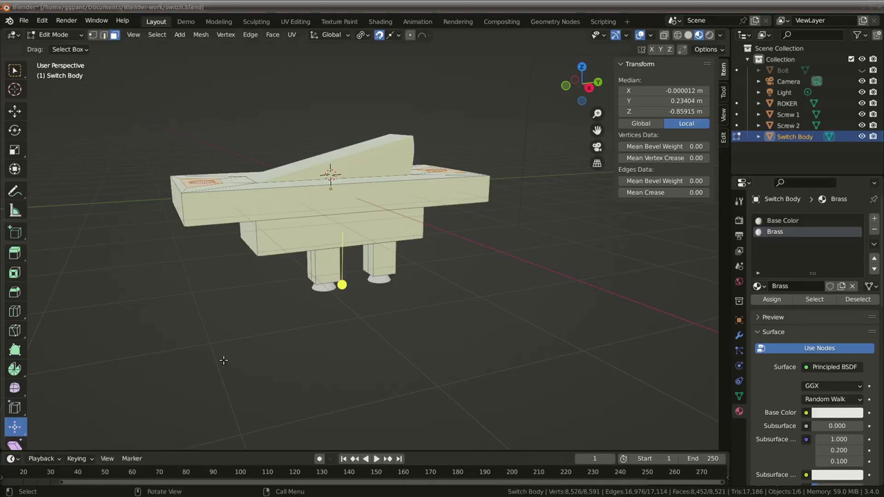
# Step: Set the Brass base colour to hex B1A342
pyautogui.click(482, 248)
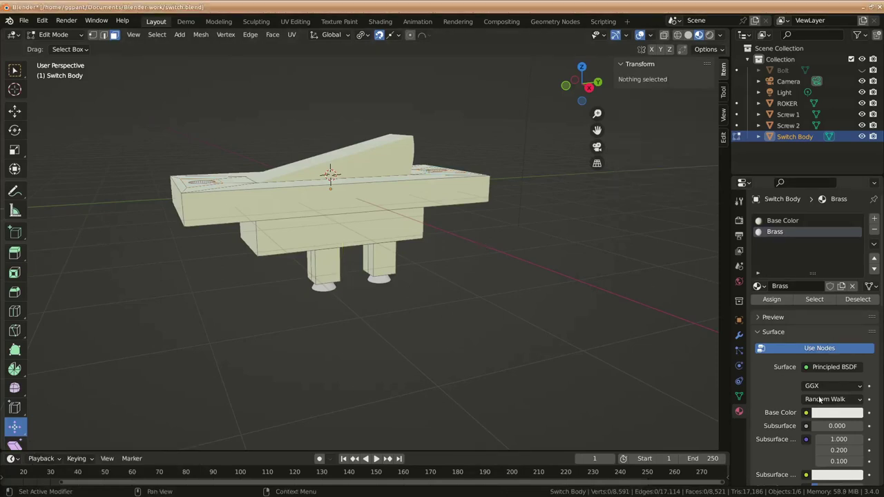
pyautogui.click(825, 415)
pyautogui.click(842, 347)
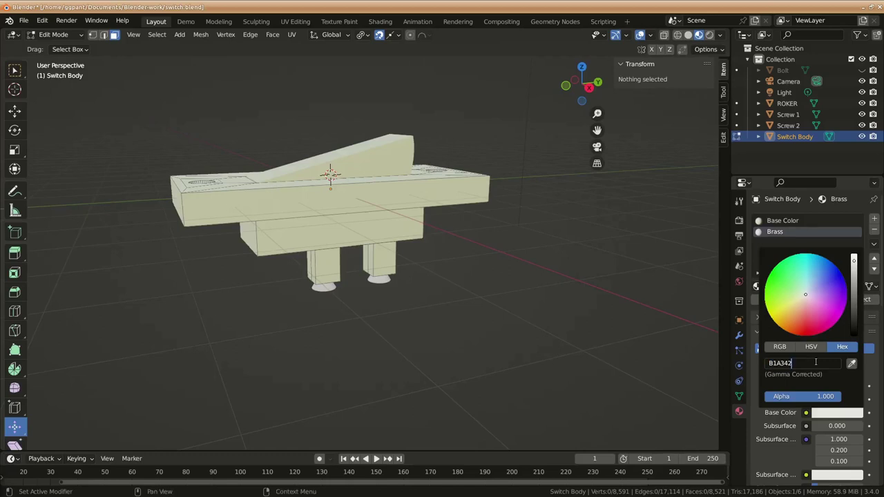
pyautogui.press('Return')
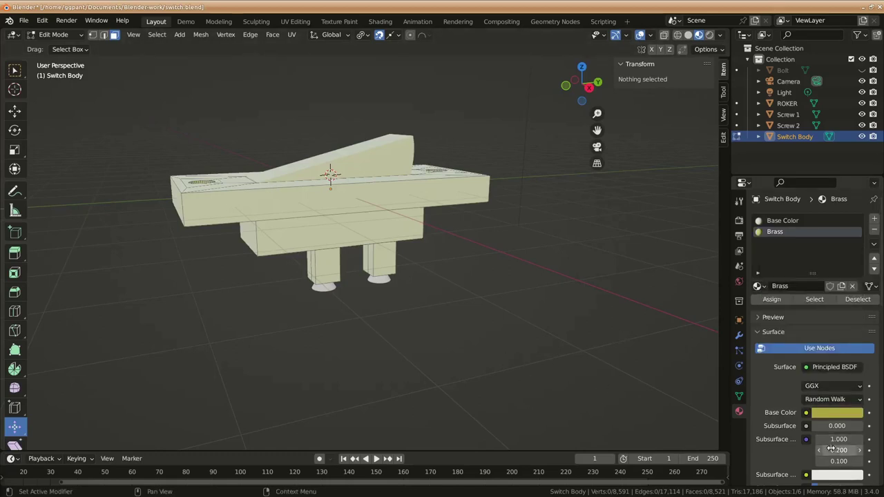
pyautogui.scroll(-5, 785, 380)
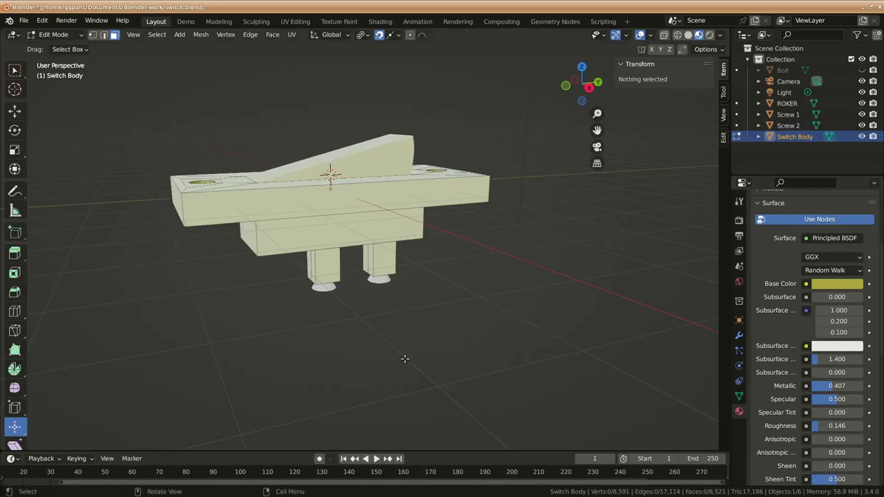
# Step: Box-select the switch body's legs in side wireframe view and assign them Brass
pyautogui.press('KP_3')
pyautogui.press('z')
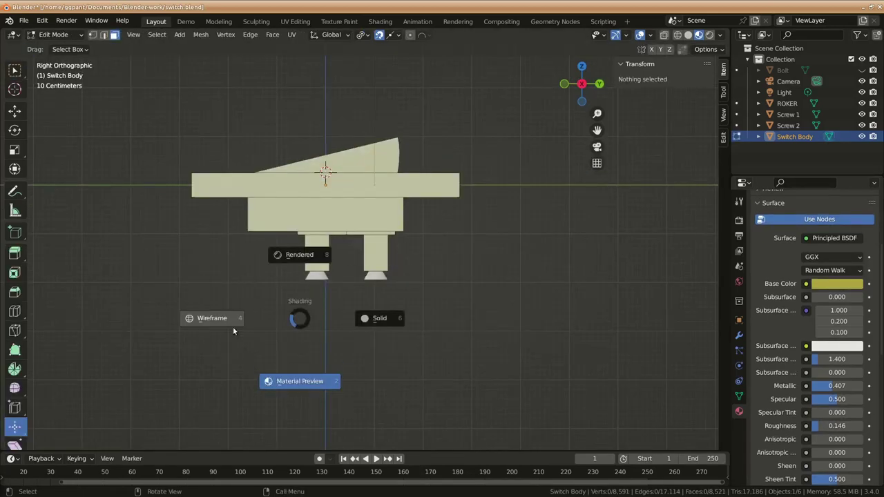
pyautogui.click(216, 322)
pyautogui.press('b')
pyautogui.moveTo(295, 247); pyautogui.dragTo(449, 309)
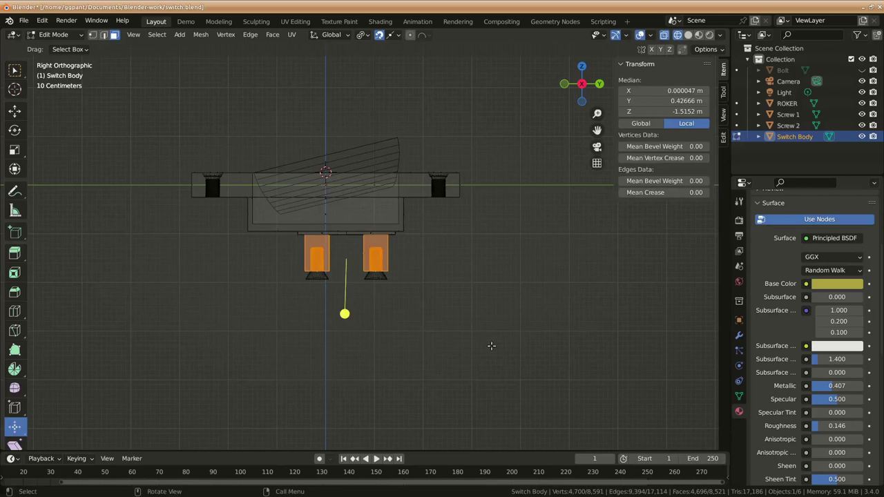
pyautogui.scroll(2, 804, 217)
pyautogui.click(780, 230)
pyautogui.press('z')
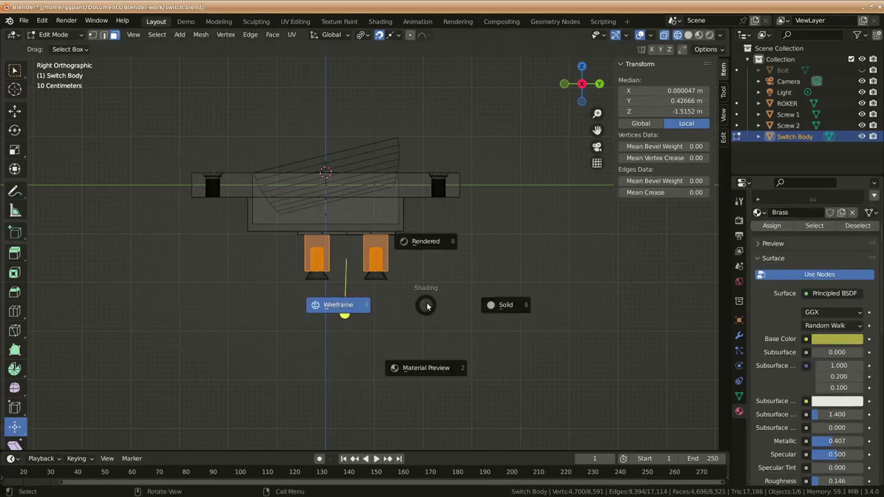
pyautogui.click(428, 371)
pyautogui.hotkey('alt', 'a')
pyautogui.moveTo(428, 371)
pyautogui.mouseDown(button='middle')
pyautogui.moveTo(388, 339)
pyautogui.moveTo(449, 283)
pyautogui.moveTo(369, 311)
pyautogui.mouseUp(button='middle')
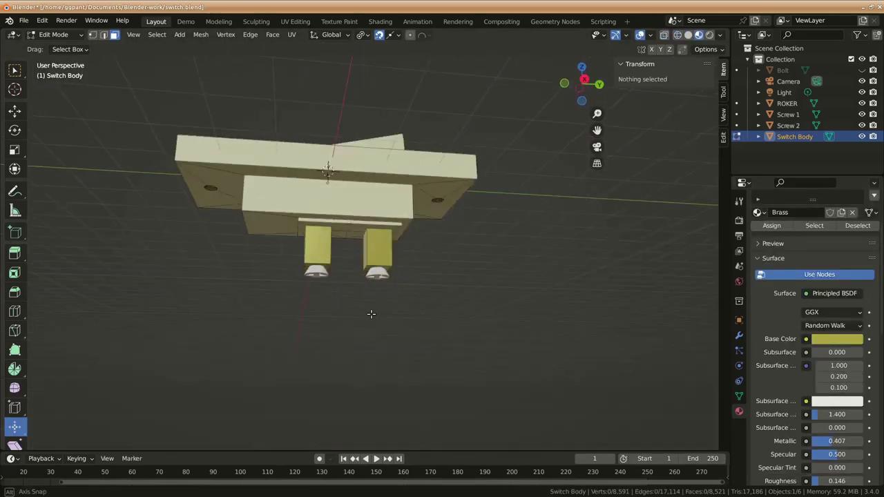
# Step: Give Screw 1 and Screw 2 the Brass material
pyautogui.press('Tab')
pyautogui.click(316, 266)
pyautogui.click(757, 263)
pyautogui.click(690, 292)
pyautogui.click(788, 125)
pyautogui.click(757, 264)
pyautogui.click(691, 292)
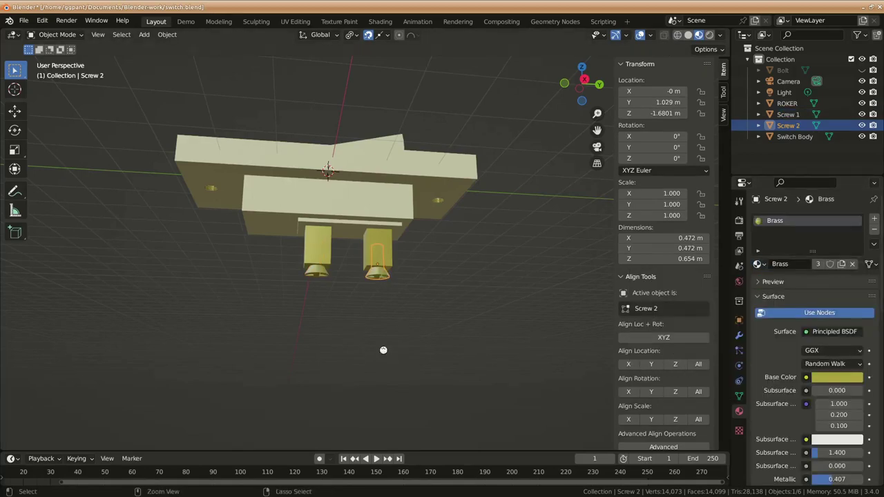
# Step: Save the file and preview the model in rendered, then Material Preview shading
pyautogui.hotkey('ctrl', 's')
pyautogui.press('z')
pyautogui.click(487, 266)
pyautogui.moveTo(371, 364)
pyautogui.mouseDown(button='middle')
pyautogui.moveTo(302, 366)
pyautogui.moveTo(333, 351)
pyautogui.mouseUp(button='middle')
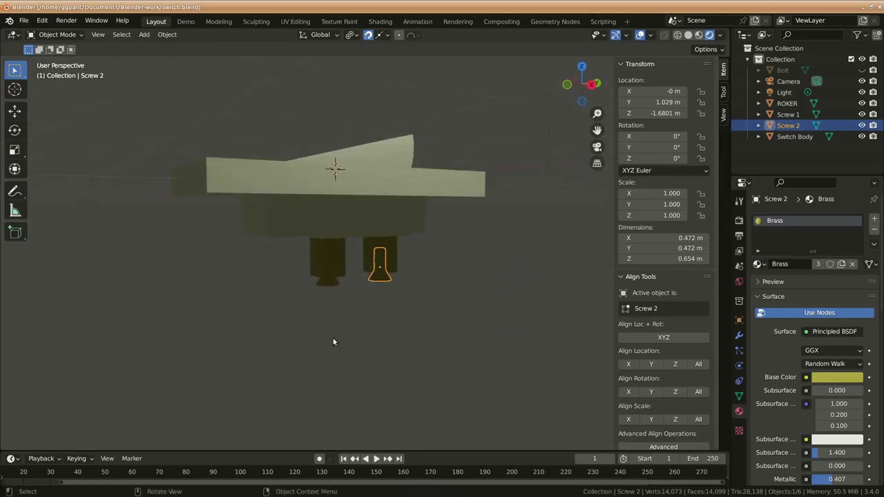
pyautogui.click(739, 222)
pyautogui.press('z')
pyautogui.click(405, 405)
pyautogui.moveTo(441, 350)
pyautogui.mouseDown(button='middle')
pyautogui.moveTo(425, 267)
pyautogui.moveTo(333, 296)
pyautogui.moveTo(458, 336)
pyautogui.moveTo(497, 276)
pyautogui.mouseUp(button='middle')
# Step: Set the Brass material's Metallic to 0.628 and Roughness to 0.2
pyautogui.click(739, 411)
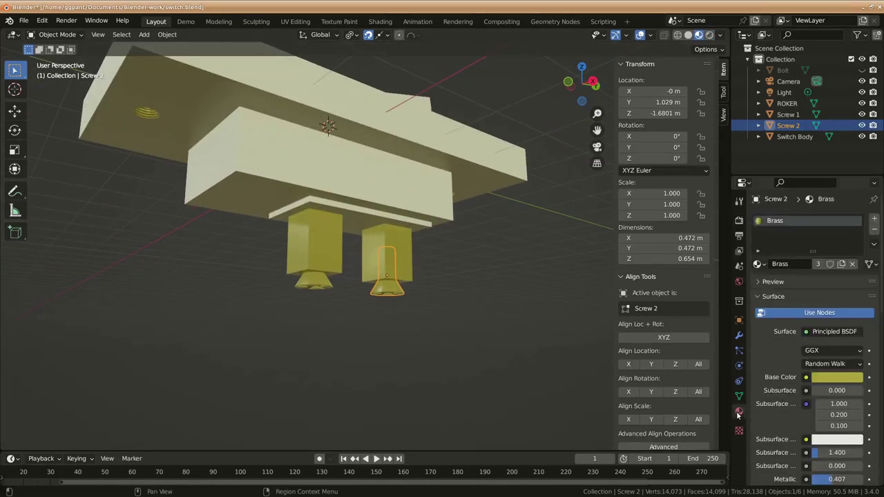
pyautogui.scroll(-2, 809, 429)
pyautogui.scroll(-2, 828, 387)
pyautogui.moveTo(836, 368); pyautogui.dragTo(838, 369)
pyautogui.click(836, 409)
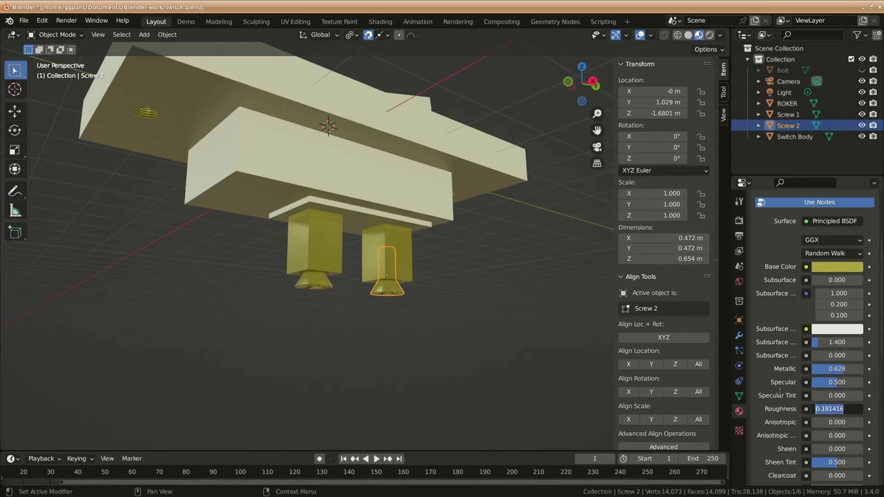
pyautogui.moveTo(496, 398); pyautogui.dragTo(345, 310, button='middle')
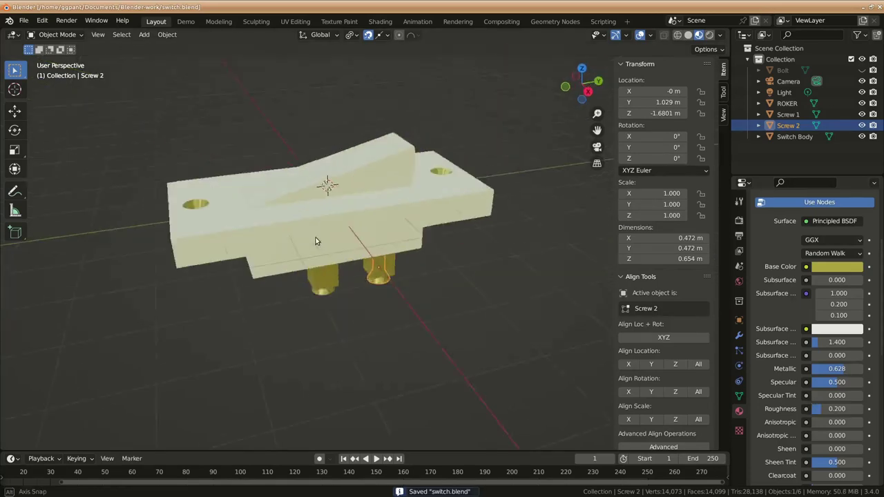
pyautogui.click(228, 272)
pyautogui.press('Tab')
# Step: Bevel the switch body's selected top edges with 2 segments
pyautogui.keyDown('shift'); pyautogui.click(143, 299); pyautogui.keyUp('shift')
pyautogui.moveTo(142, 299)
pyautogui.mouseDown(button='middle')
pyautogui.moveTo(382, 231)
pyautogui.moveTo(367, 254)
pyautogui.mouseUp(button='middle')
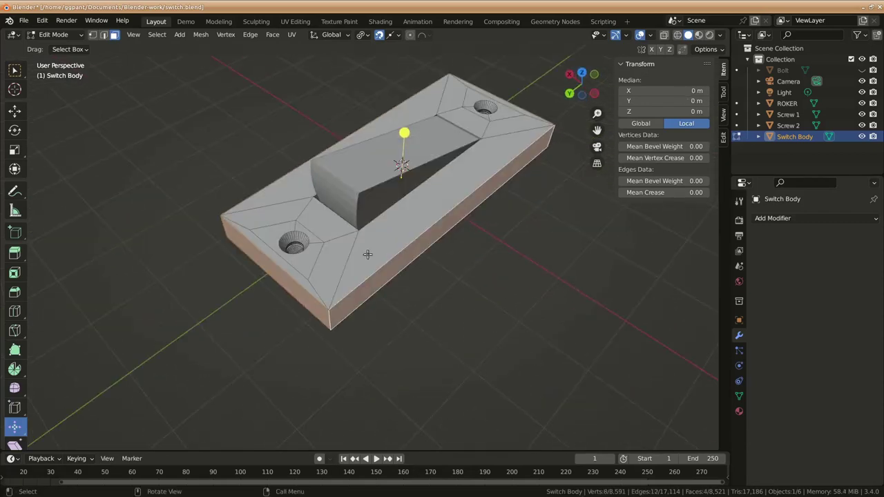
pyautogui.hotkey('ctrl', 'b')
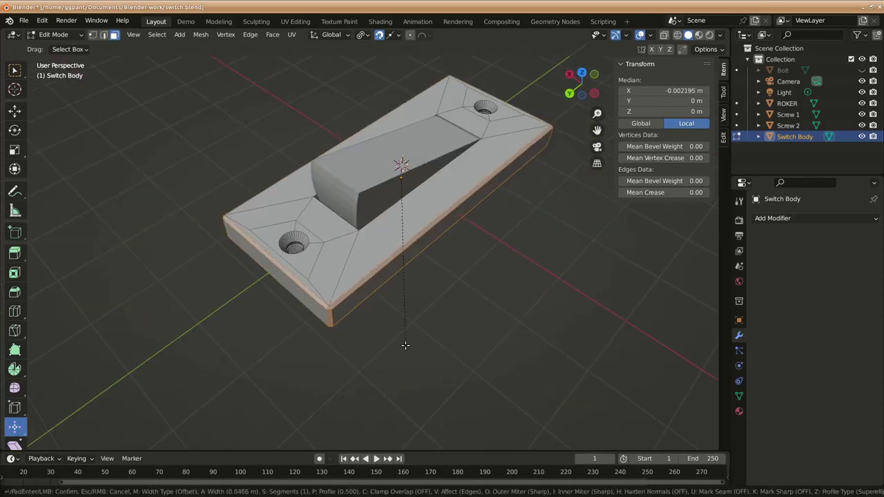
pyautogui.click(404, 346)
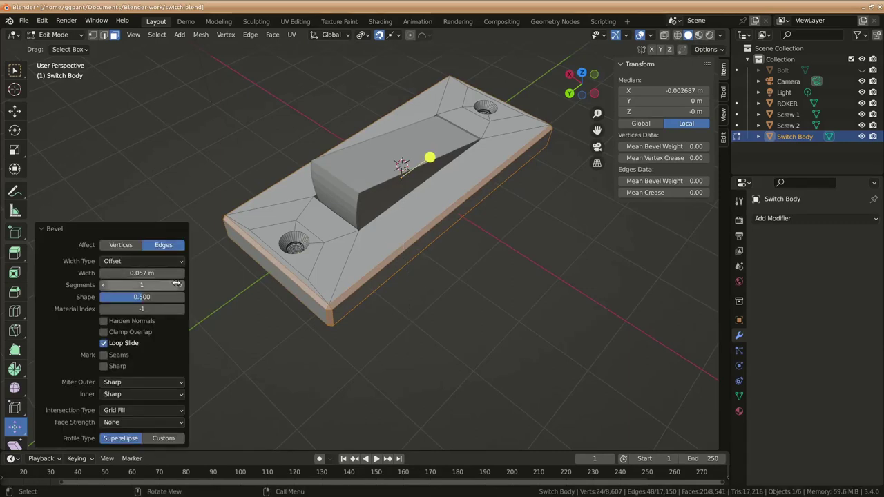
pyautogui.click(182, 285)
# Step: Bevel the edge loop around the rocker slot's base and save switch.blend
pyautogui.click(453, 374)
pyautogui.click(385, 223)
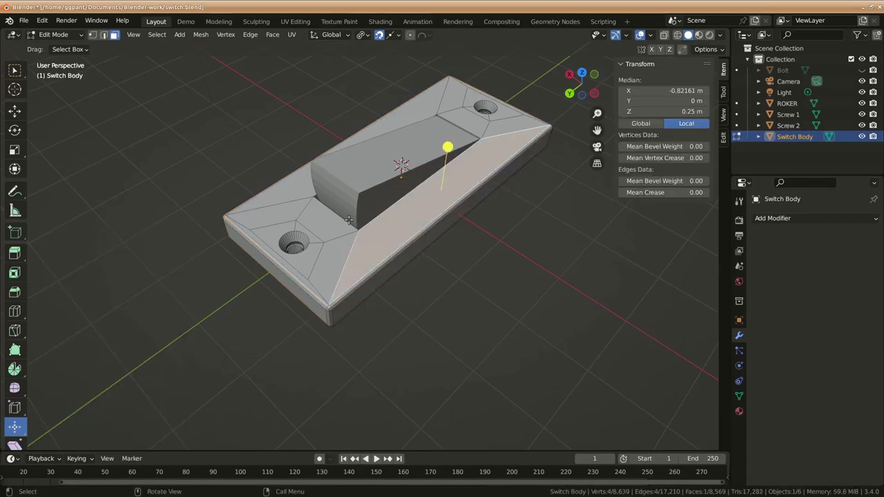
pyautogui.click(103, 34)
pyautogui.moveTo(404, 205)
pyautogui.mouseDown(button='middle')
pyautogui.moveTo(489, 312)
pyautogui.moveTo(466, 339)
pyautogui.moveTo(507, 316)
pyautogui.mouseUp(button='middle')
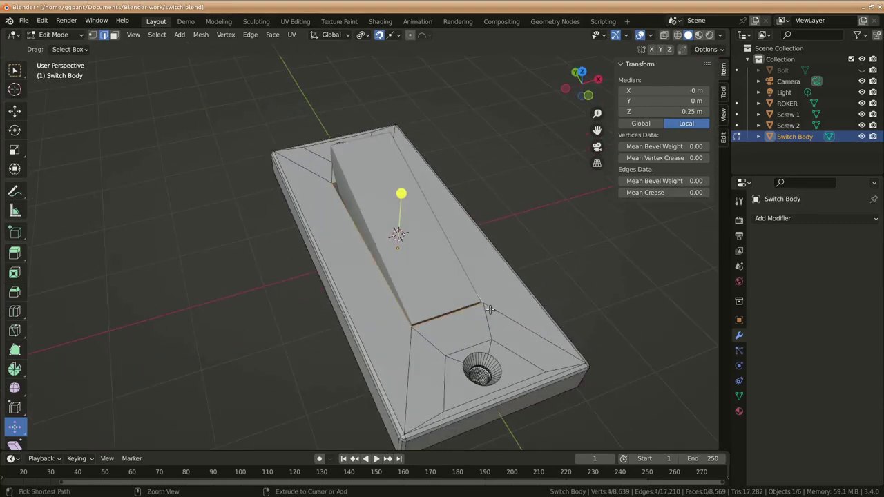
pyautogui.hotkey('ctrl', 'b')
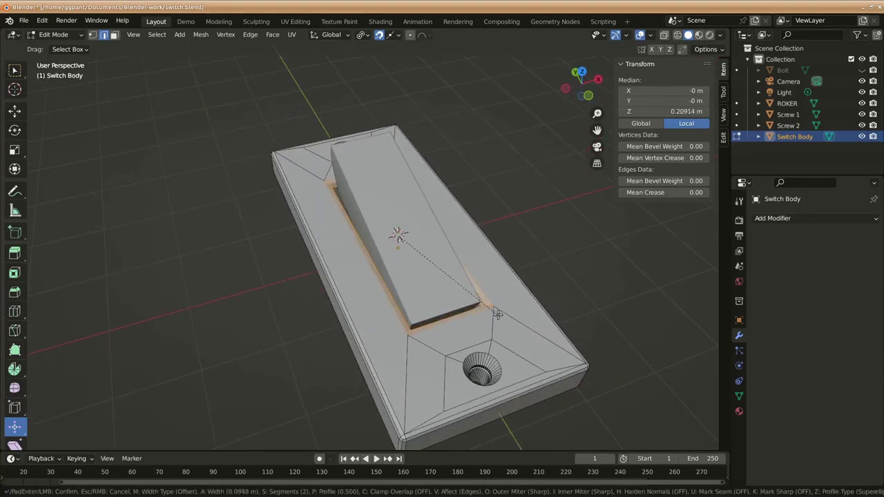
pyautogui.click(488, 309)
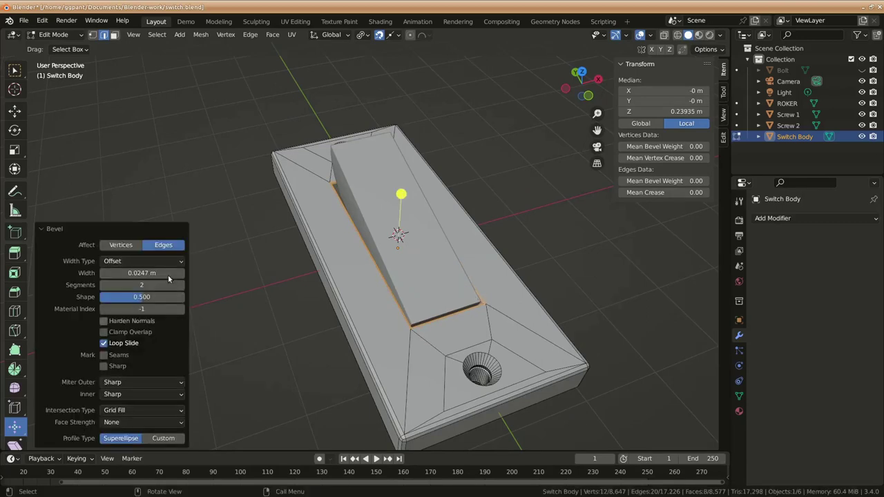
pyautogui.hotkey('alt', 'a')
pyautogui.hotkey('ctrl', 's')
pyautogui.moveTo(487, 309)
pyautogui.mouseDown(button='middle')
pyautogui.moveTo(536, 324)
pyautogui.moveTo(528, 250)
pyautogui.mouseUp(button='middle')
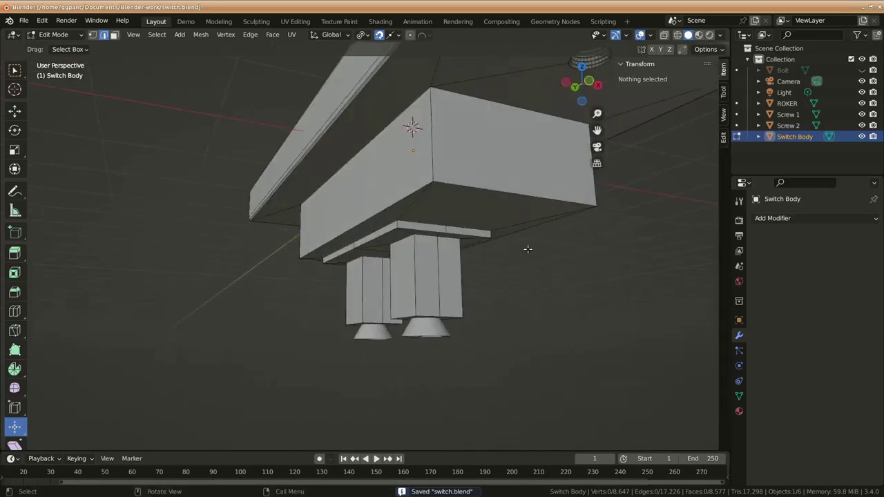
# Step: Bevel the edges of the lower block's faces under the switch body
pyautogui.click(529, 148)
pyautogui.click(418, 203)
pyautogui.moveTo(418, 203); pyautogui.dragTo(233, 244, button='middle')
pyautogui.click(114, 35)
pyautogui.click(421, 230)
pyautogui.moveTo(421, 230)
pyautogui.mouseDown(button='middle')
pyautogui.moveTo(175, 219)
pyautogui.moveTo(397, 192)
pyautogui.mouseUp(button='middle')
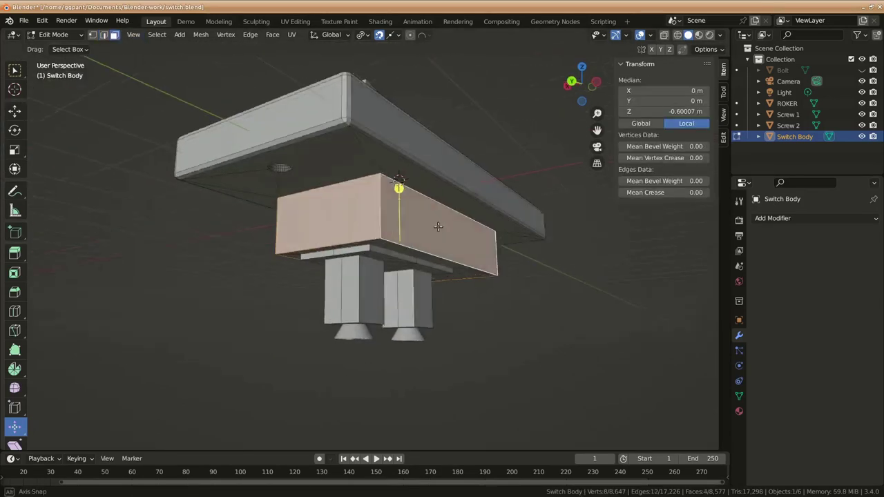
pyautogui.keyDown('shift'); pyautogui.click(419, 207); pyautogui.keyUp('shift')
pyautogui.hotkey('ctrl', 'b')
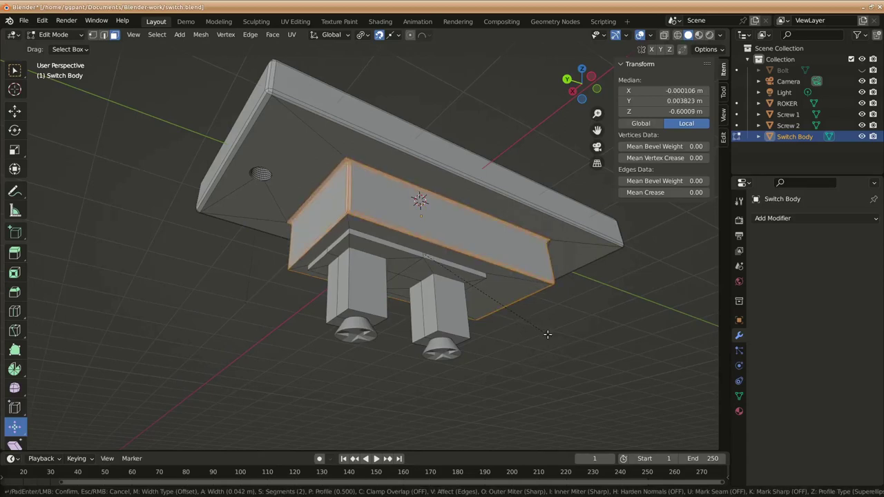
pyautogui.click(548, 334)
pyautogui.click(547, 335)
# Step: Bevel the thin strip's edges under the body (0.00841 m, 2 segments), then deselect all
pyautogui.moveTo(548, 335); pyautogui.dragTo(388, 237, button='middle')
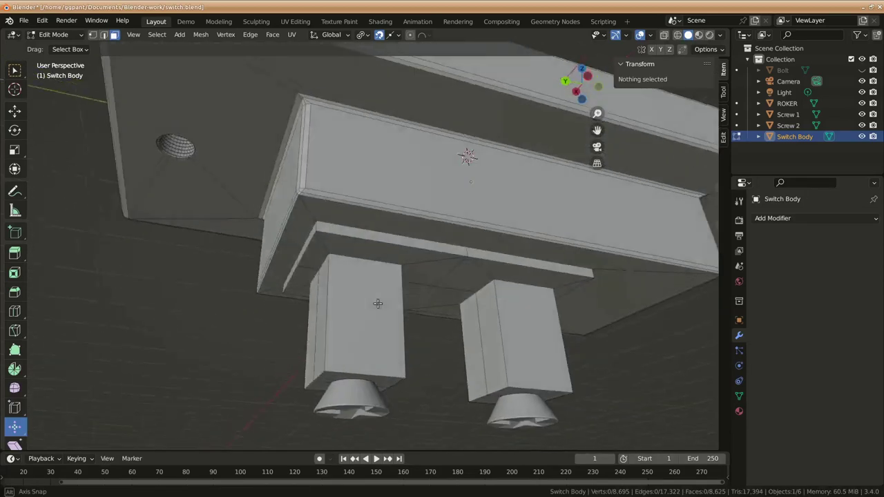
pyautogui.click(388, 237)
pyautogui.keyDown('shift'); pyautogui.click(493, 228); pyautogui.keyUp('shift')
pyautogui.moveTo(493, 228)
pyautogui.mouseDown(button='middle')
pyautogui.moveTo(288, 252)
pyautogui.moveTo(474, 264)
pyautogui.mouseUp(button='middle')
pyautogui.keyDown('shift'); pyautogui.click(289, 252); pyautogui.keyUp('shift')
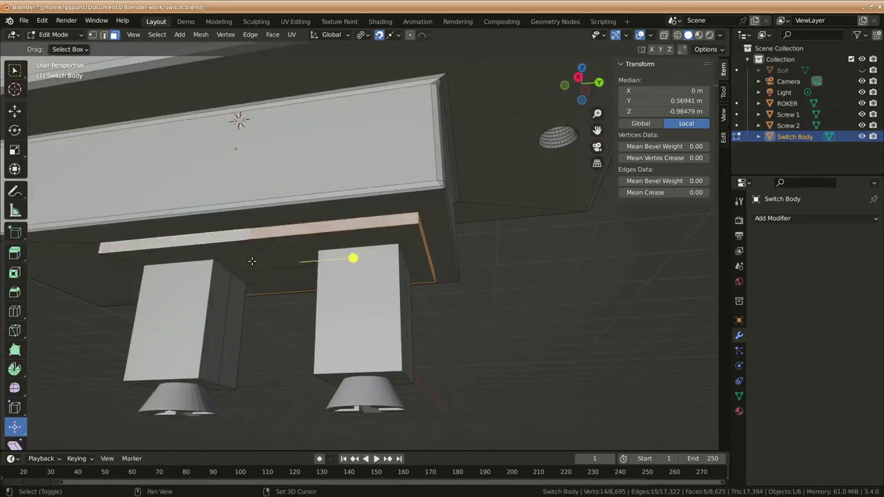
pyautogui.moveTo(253, 256); pyautogui.dragTo(398, 205, button='middle')
pyautogui.scroll(5, 398, 205)
pyautogui.moveTo(405, 164); pyautogui.dragTo(389, 292, button='middle')
pyautogui.hotkey('ctrl', 'b')
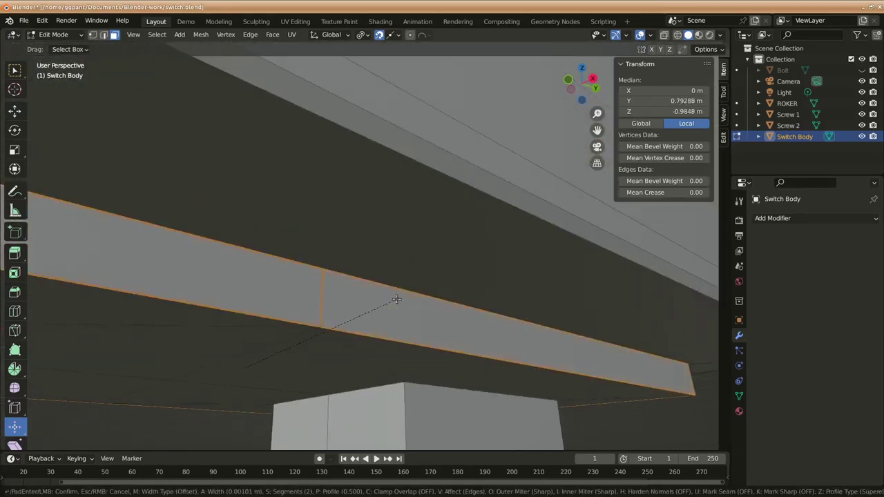
pyautogui.click(400, 303)
pyautogui.moveTo(355, 430)
pyautogui.mouseDown(button='middle')
pyautogui.moveTo(366, 385)
pyautogui.moveTo(440, 371)
pyautogui.moveTo(312, 363)
pyautogui.moveTo(404, 312)
pyautogui.moveTo(207, 182)
pyautogui.moveTo(586, 248)
pyautogui.moveTo(449, 218)
pyautogui.mouseUp(button='middle')
pyautogui.hotkey('alt', 'a')
# Step: Select the first post's base edges and bevel them with 4 segments
pyautogui.click(449, 219)
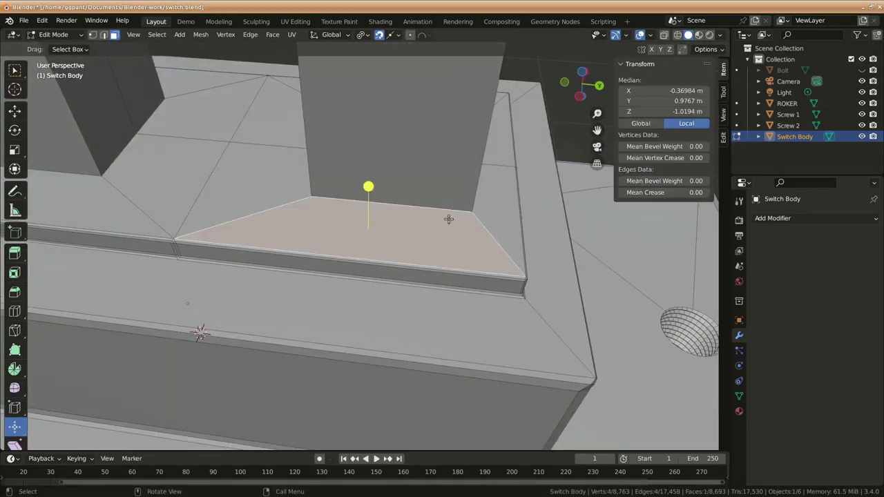
pyautogui.click(103, 35)
pyautogui.click(403, 207)
pyautogui.keyDown('shift'); pyautogui.click(491, 141); pyautogui.keyUp('shift')
pyautogui.moveTo(515, 208)
pyautogui.mouseDown(button='middle')
pyautogui.moveTo(455, 221)
pyautogui.moveTo(404, 199)
pyautogui.moveTo(488, 232)
pyautogui.mouseUp(button='middle')
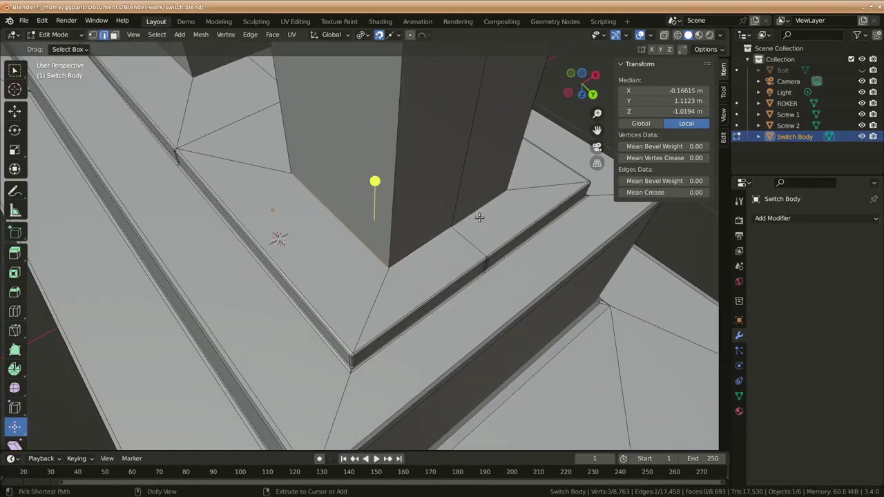
pyautogui.hotkey('ctrl', 'b')
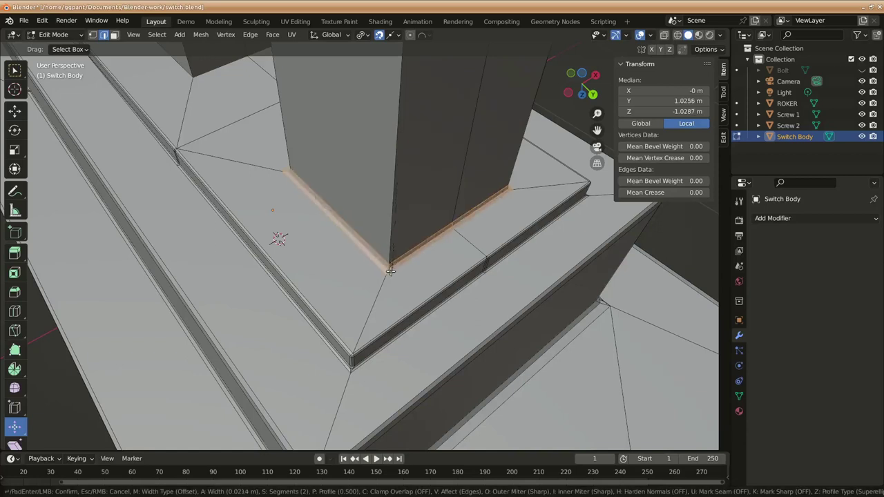
pyautogui.scroll(2, 388, 273)
pyautogui.click(388, 270)
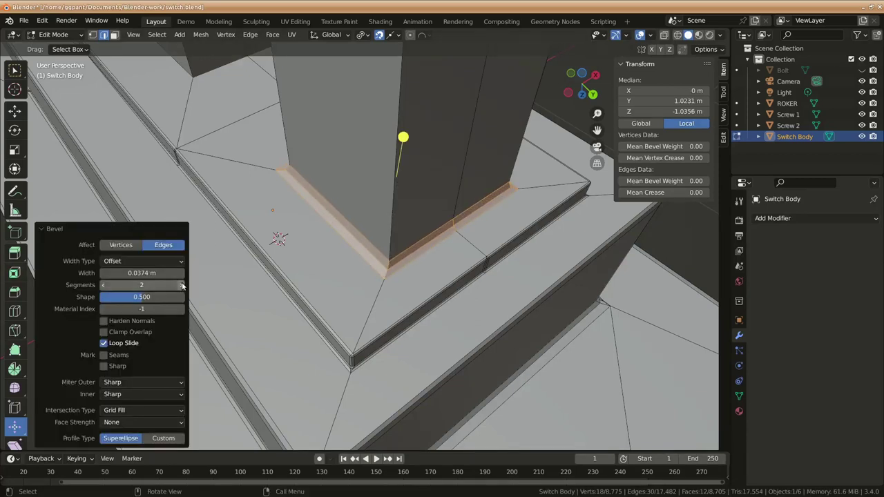
# Step: Replace an overly wide 0.3 bevel on the post base with a 0.03 m width
pyautogui.click(145, 272)
pyautogui.write('0.3')
pyautogui.press('Return')
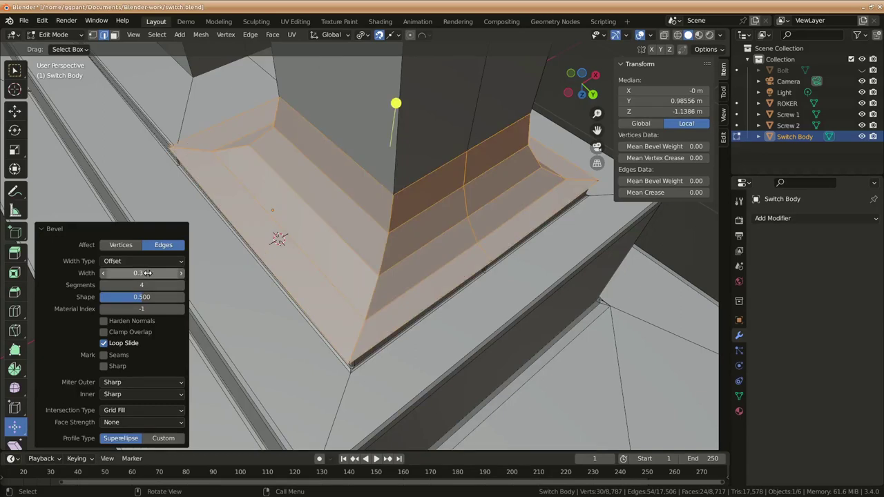
pyautogui.hotkey('ctrl', 'z')
pyautogui.hotkey('ctrl', 'b')
pyautogui.click(354, 305)
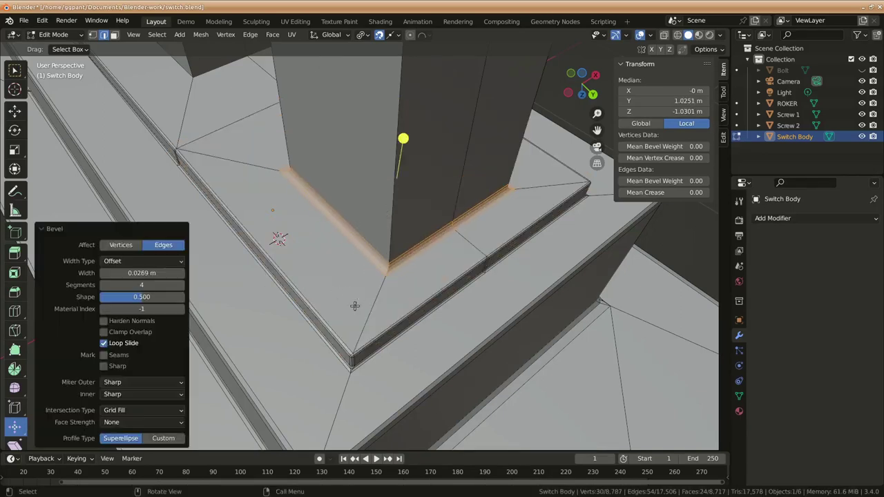
pyautogui.click(141, 273)
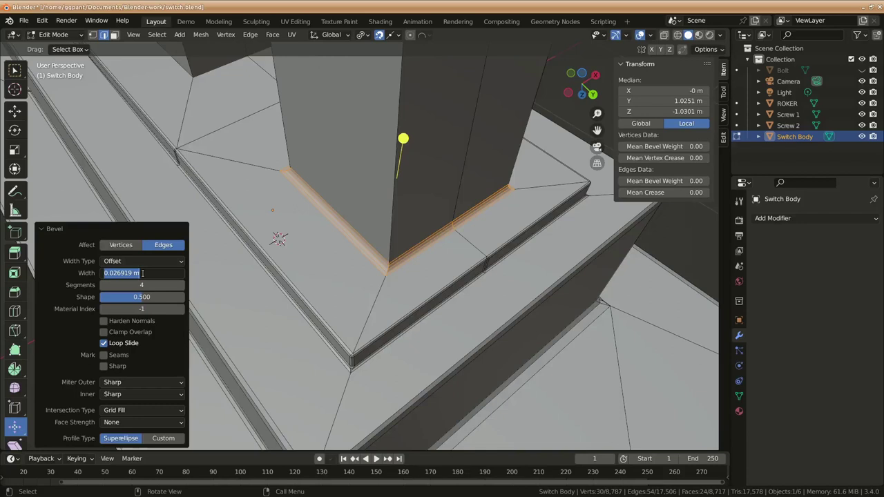
pyautogui.press('Return')
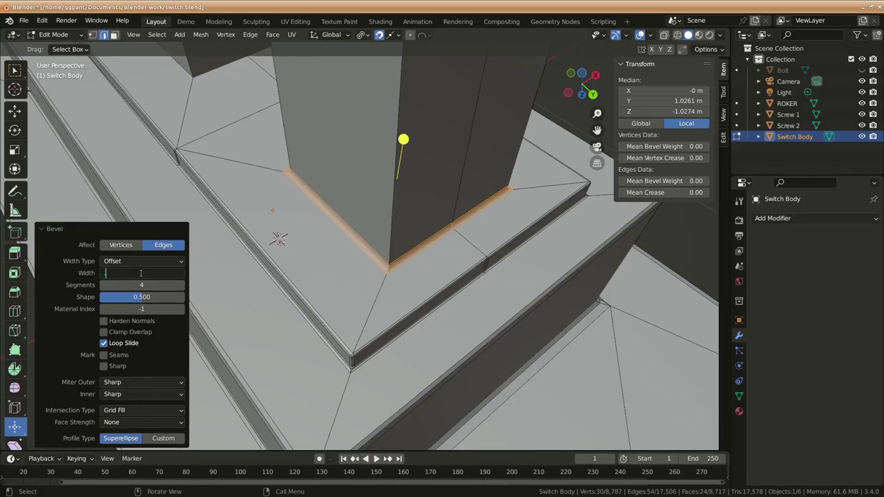
pyautogui.write('.03')
pyautogui.press('Return')
# Step: Bevel the right post's base edges at 0.03 m and save switch.blend
pyautogui.click(273, 346)
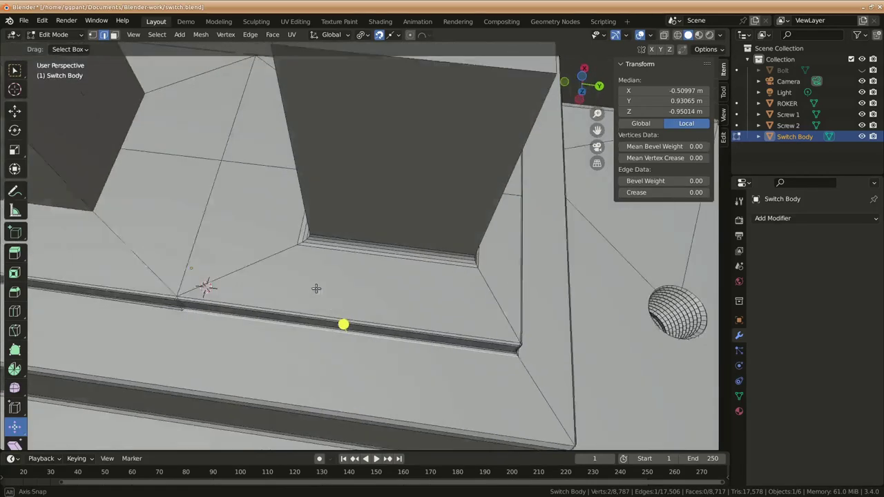
pyautogui.moveTo(272, 346)
pyautogui.mouseDown(button='middle')
pyautogui.moveTo(176, 208)
pyautogui.moveTo(311, 337)
pyautogui.moveTo(386, 332)
pyautogui.moveTo(463, 285)
pyautogui.mouseUp(button='middle')
pyautogui.scroll(-5, 177, 208)
pyautogui.hotkey('ctrl', 'b')
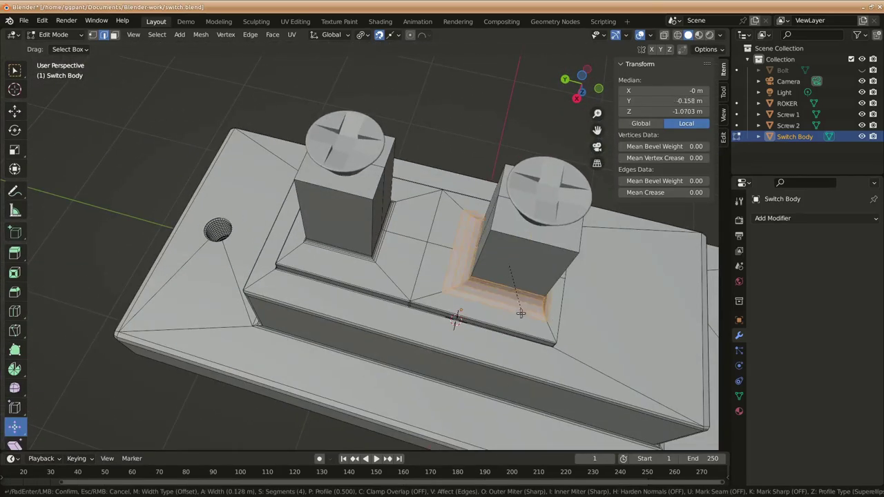
pyautogui.click(504, 352)
pyautogui.click(143, 272)
pyautogui.write('.0')
pyautogui.press('Return')
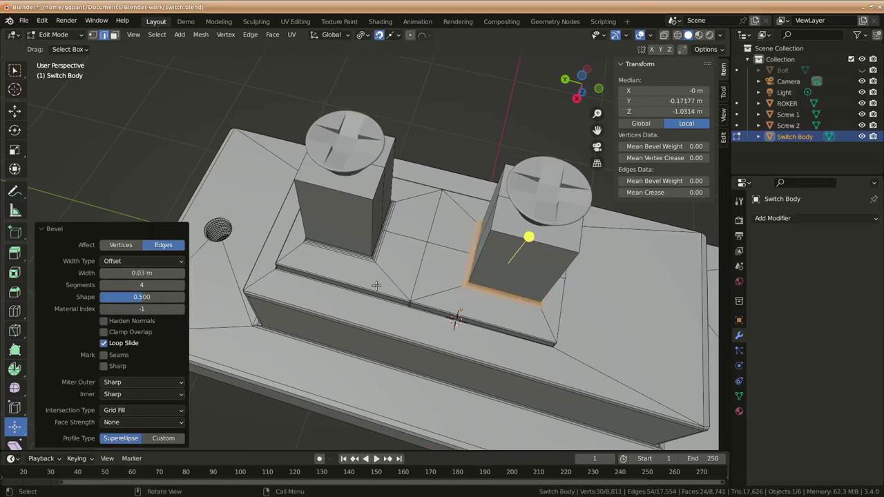
pyautogui.hotkey('ctrl', 's')
# Step: Leave mesh editing and switch the viewport to Material Preview shading
pyautogui.click(455, 308)
pyautogui.moveTo(456, 307)
pyautogui.mouseDown(button='middle')
pyautogui.moveTo(455, 415)
pyautogui.moveTo(443, 260)
pyautogui.mouseUp(button='middle')
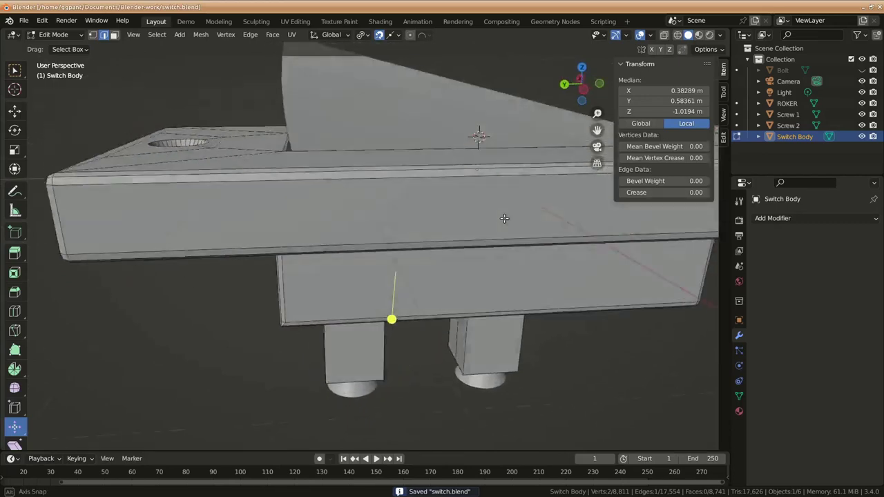
pyautogui.press('Tab')
pyautogui.press('z')
pyautogui.click(443, 321)
# Step: Select ROKER, enter face editing, and begin bevelling the rocker's top edges
pyautogui.moveTo(497, 326)
pyautogui.mouseDown(button='middle')
pyautogui.moveTo(446, 345)
pyautogui.moveTo(440, 320)
pyautogui.moveTo(301, 204)
pyautogui.moveTo(283, 336)
pyautogui.moveTo(308, 232)
pyautogui.mouseUp(button='middle')
pyautogui.click(301, 209)
pyautogui.press('Tab')
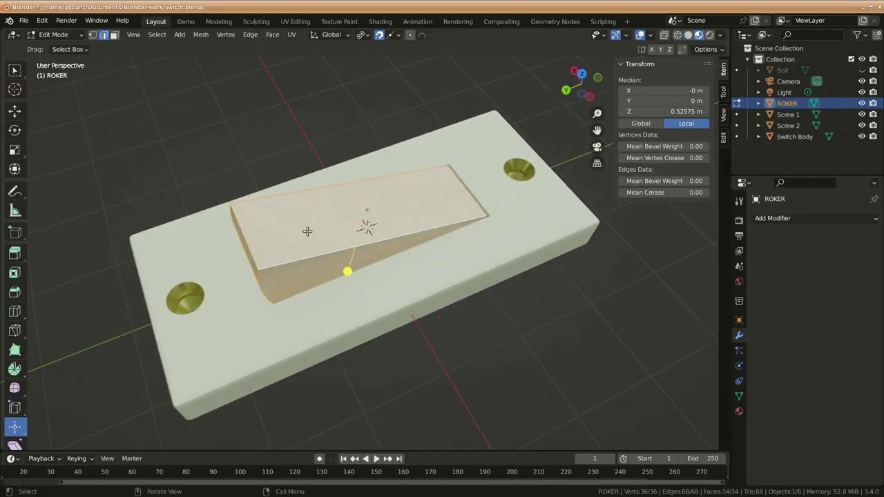
pyautogui.press('3')
pyautogui.hotkey('ctrl', 'b')
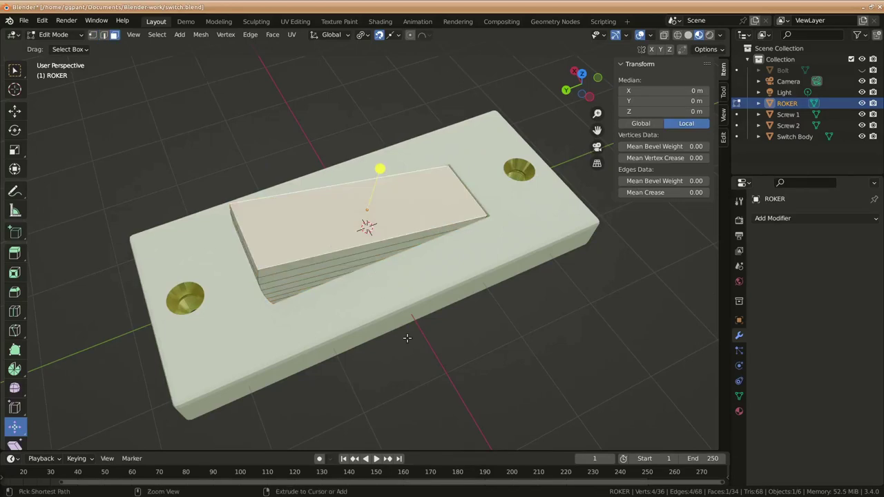
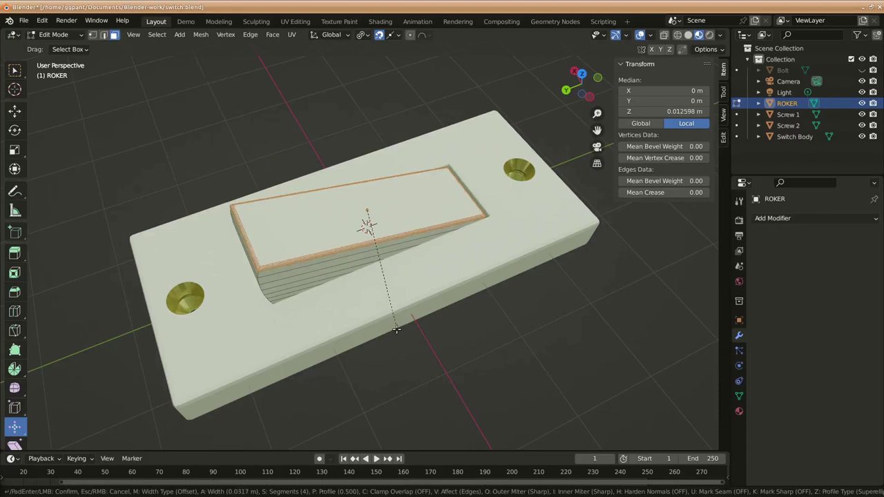
# Step: Confirm the bevel on the rocker edges and save switch.blend
pyautogui.click(399, 333)
pyautogui.moveTo(400, 333)
pyautogui.mouseDown(button='middle')
pyautogui.moveTo(462, 320)
pyautogui.moveTo(585, 330)
pyautogui.moveTo(510, 321)
pyautogui.moveTo(496, 396)
pyautogui.mouseUp(button='middle')
pyautogui.click(496, 396)
pyautogui.hotkey('ctrl', 's')
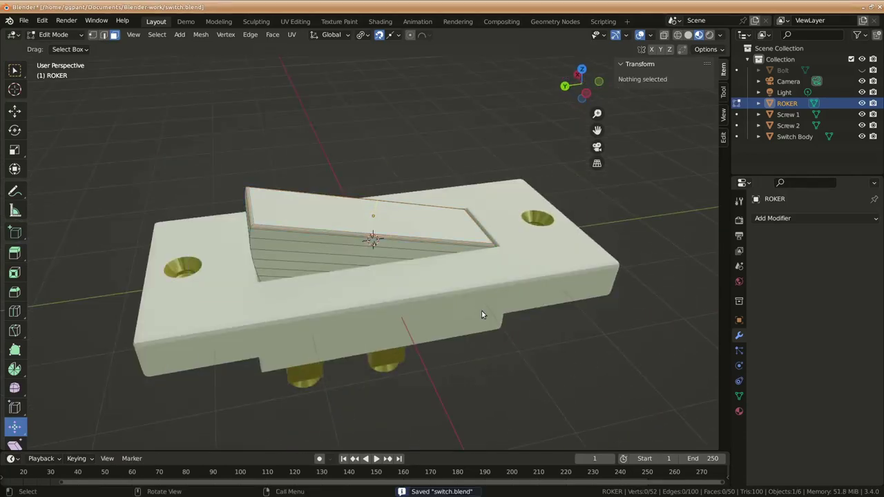
# Step: Return to Object Mode and smooth-shade the rocker and the switch body
pyautogui.press('Tab')
pyautogui.moveTo(494, 321)
pyautogui.mouseDown(button='middle')
pyautogui.moveTo(406, 342)
pyautogui.moveTo(497, 299)
pyautogui.mouseUp(button='middle')
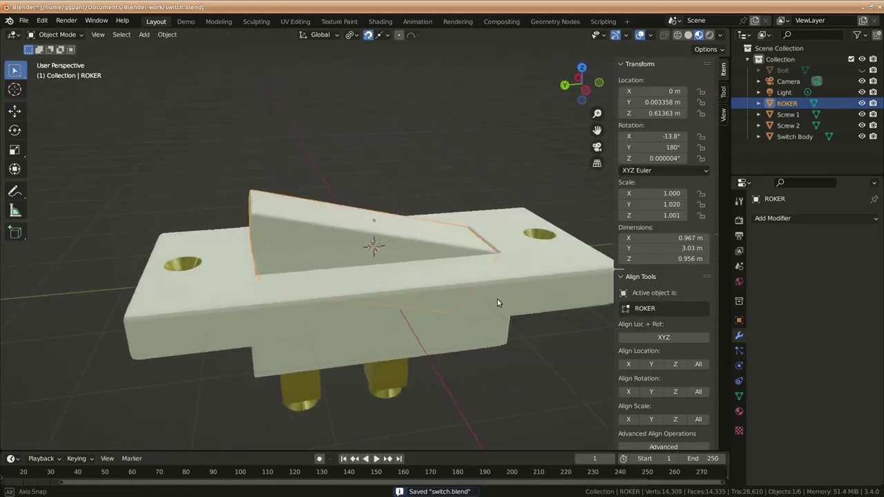
pyautogui.rightClick(297, 236)
pyautogui.click(296, 237)
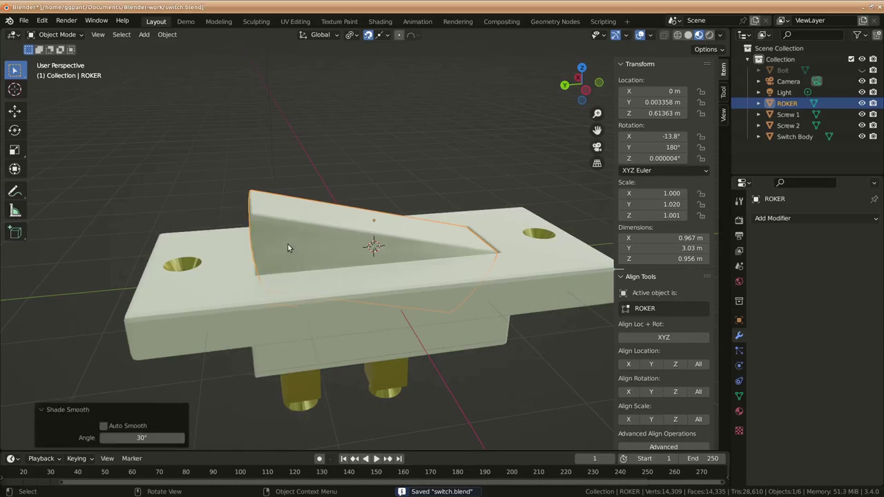
pyautogui.click(309, 290)
pyautogui.rightClick(312, 296)
pyautogui.click(312, 296)
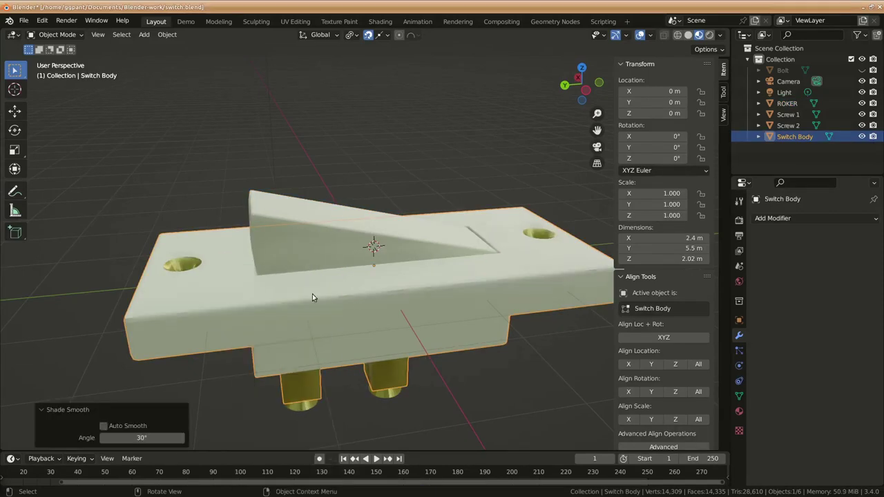
# Step: Save switch.blend again and reselect the rocker from a higher view
pyautogui.moveTo(323, 344)
pyautogui.mouseDown(button='middle')
pyautogui.moveTo(353, 325)
pyautogui.moveTo(368, 327)
pyautogui.mouseUp(button='middle')
pyautogui.hotkey('ctrl', 's')
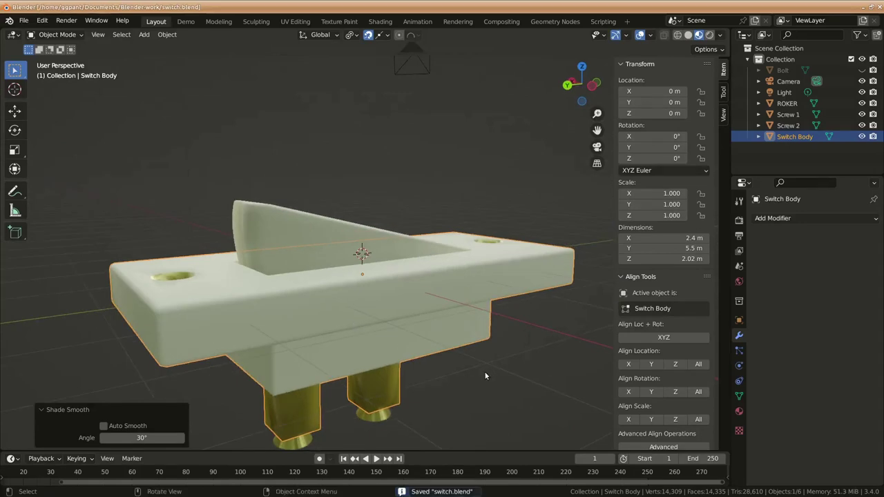
pyautogui.click(501, 377)
pyautogui.moveTo(500, 377)
pyautogui.mouseDown(button='middle')
pyautogui.moveTo(448, 312)
pyautogui.moveTo(420, 332)
pyautogui.moveTo(337, 356)
pyautogui.moveTo(437, 324)
pyautogui.moveTo(283, 240)
pyautogui.mouseUp(button='middle')
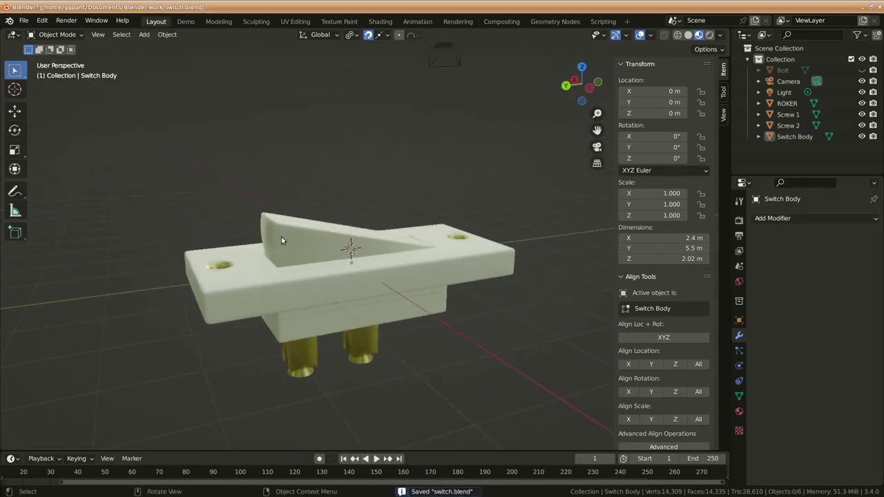
pyautogui.click(283, 240)
# Step: Tilt the rocker about the X axis and switch to the side view
pyautogui.press('r')
pyautogui.press('x')
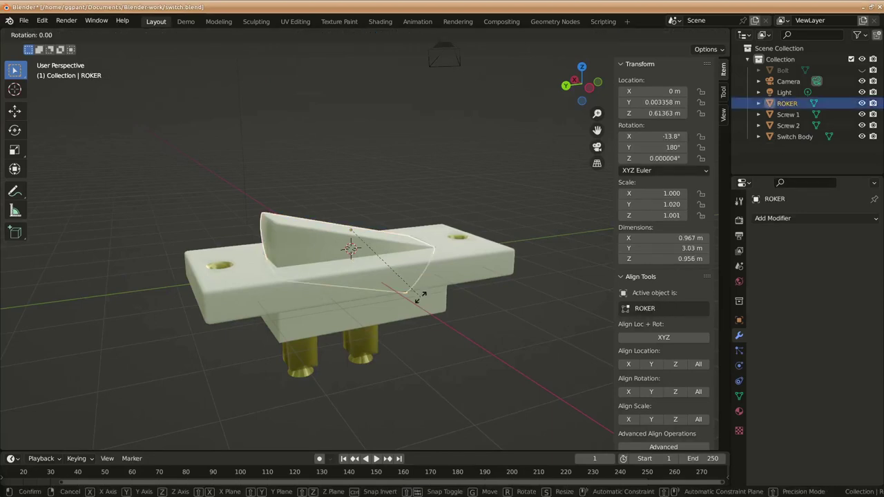
pyautogui.click(404, 240)
pyautogui.moveTo(459, 278)
pyautogui.mouseDown(button='middle')
pyautogui.moveTo(439, 312)
pyautogui.moveTo(391, 332)
pyautogui.mouseUp(button='middle')
pyautogui.press('KP_3')
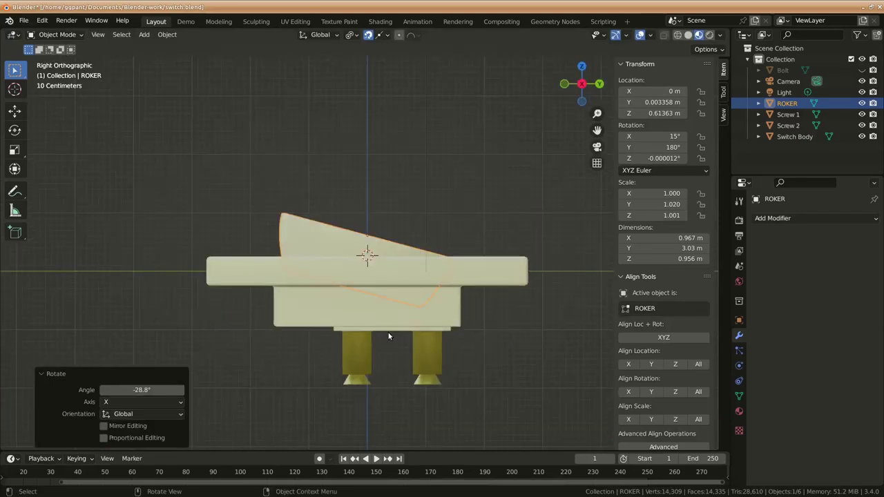
# Step: Lower the rocker to Z 0.51124 m and fine-tune its X tilt to about 10.2°
pyautogui.press('g')
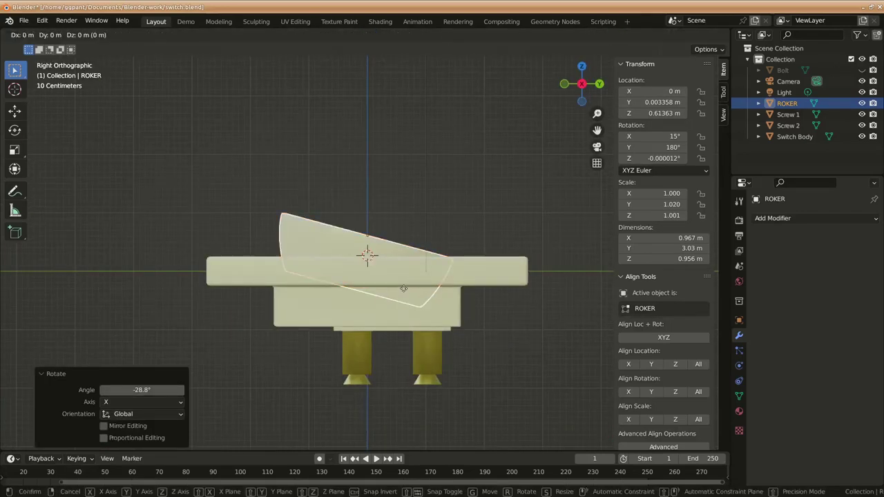
pyautogui.press('z')
pyautogui.click(404, 294)
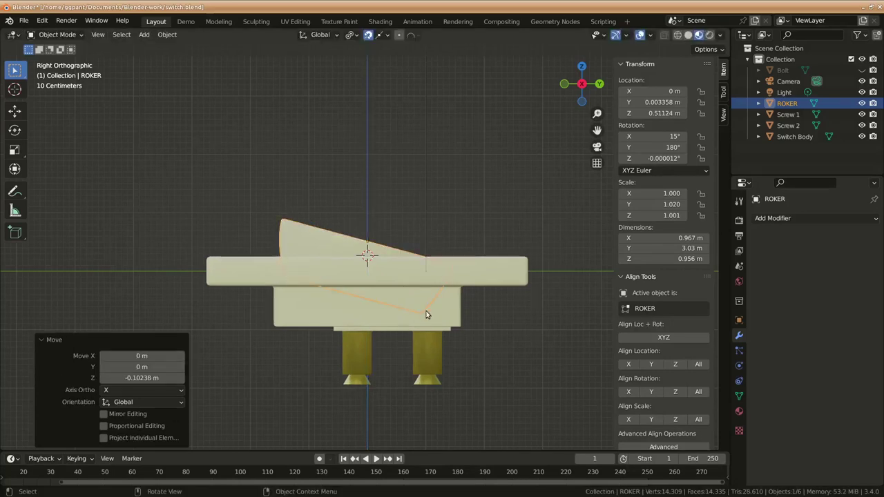
pyautogui.press('r')
pyautogui.press('x')
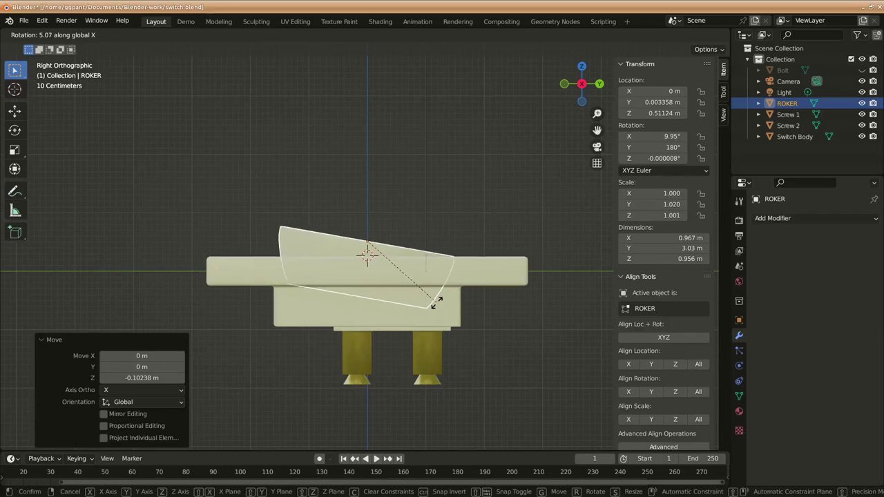
pyautogui.click(435, 302)
pyautogui.moveTo(435, 301)
pyautogui.mouseDown(button='middle')
pyautogui.moveTo(431, 333)
pyautogui.moveTo(353, 336)
pyautogui.moveTo(469, 327)
pyautogui.mouseUp(button='middle')
pyautogui.click(521, 310)
# Step: Add a new grey (B7B7B7) material named roker to the rocker
pyautogui.click(362, 318)
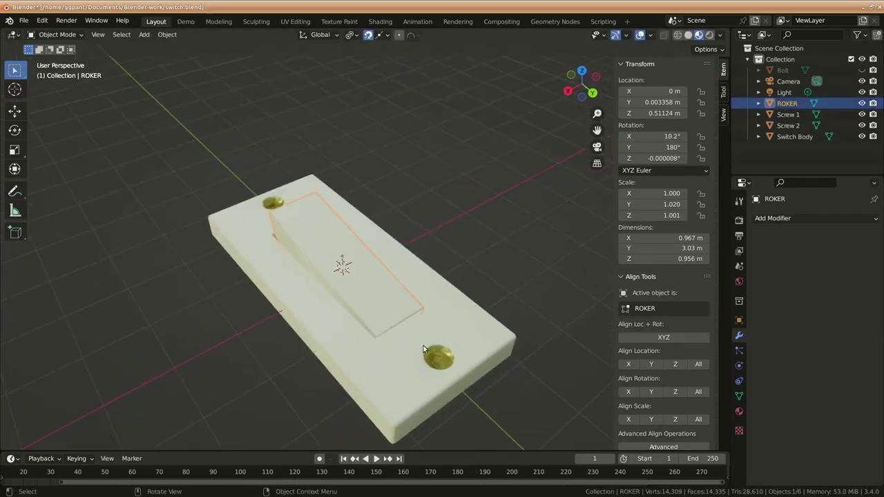
pyautogui.click(739, 411)
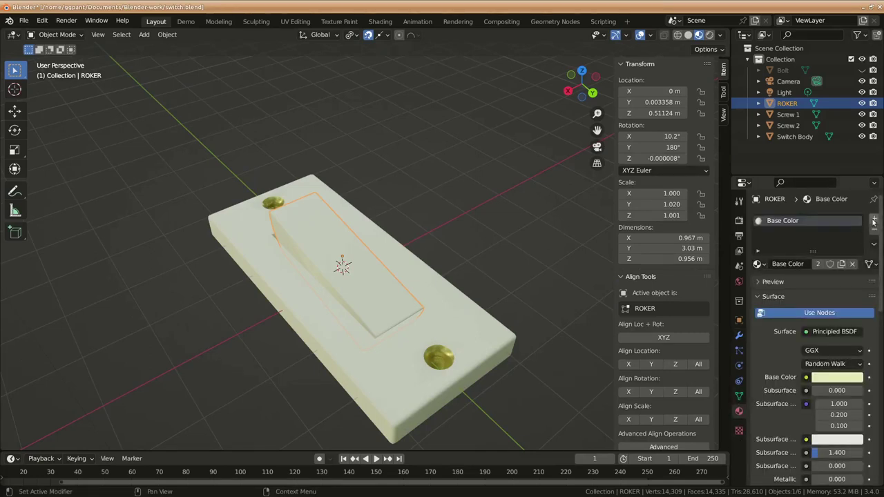
pyautogui.click(874, 221)
pyautogui.click(796, 286)
pyautogui.write('roker')
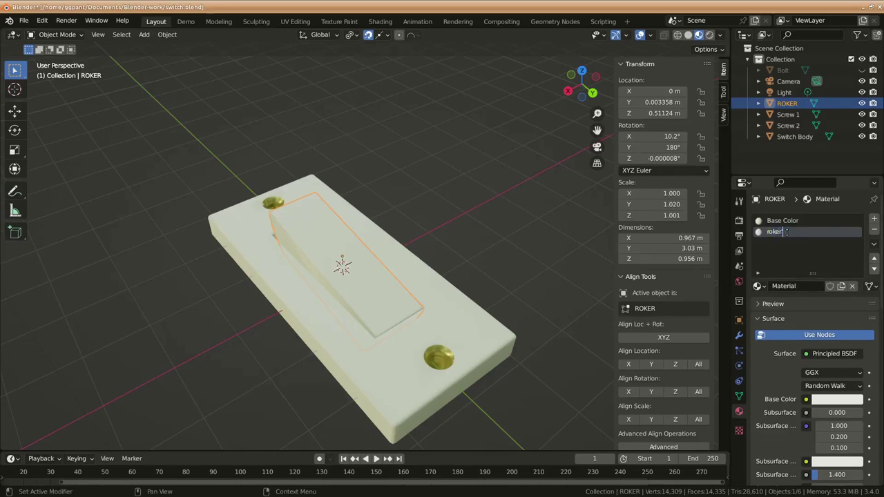
pyautogui.click(846, 401)
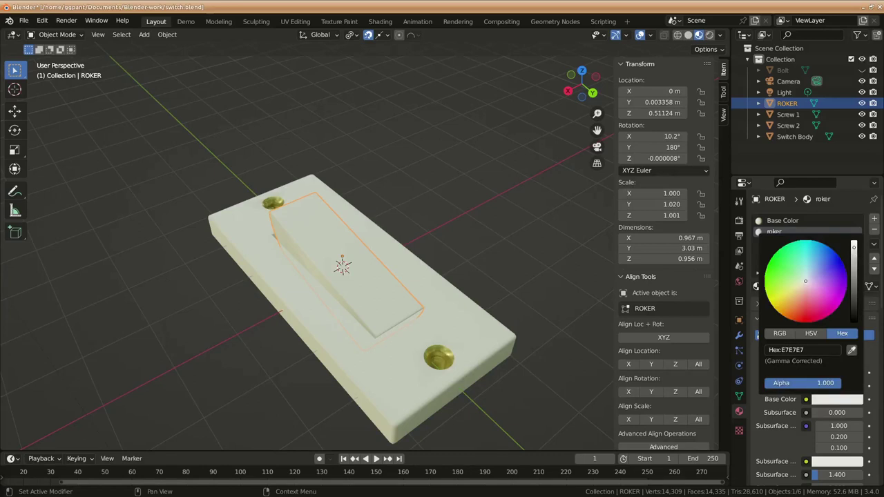
pyautogui.moveTo(853, 248); pyautogui.dragTo(853, 263)
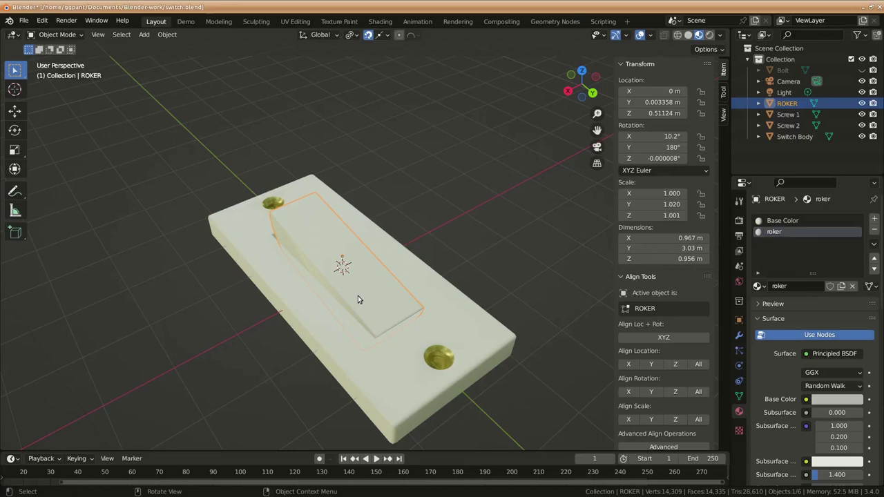
# Step: Remove the old Base Color material slot from the rocker
pyautogui.click(803, 220)
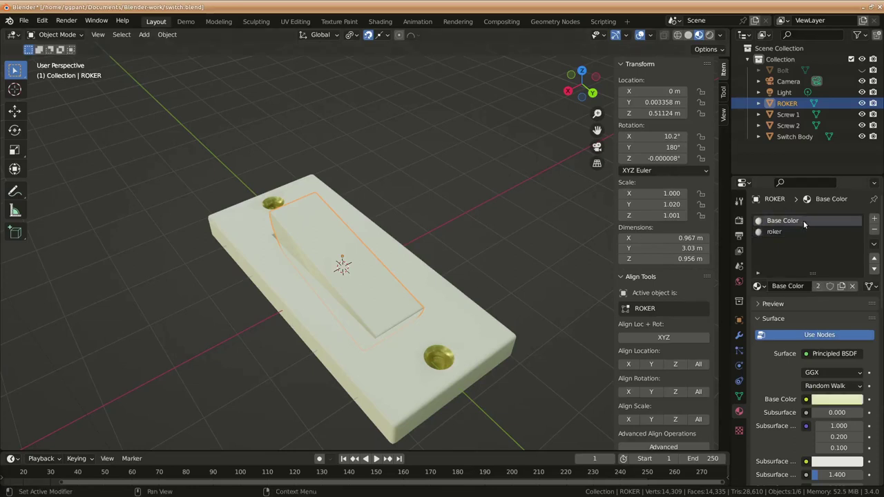
pyautogui.click(874, 229)
pyautogui.moveTo(483, 345); pyautogui.dragTo(512, 377, button='middle')
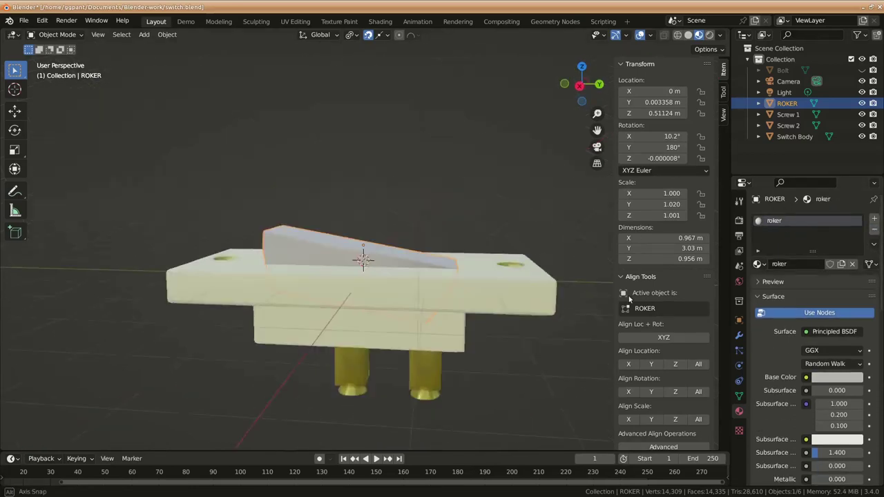
# Step: Change the roker material's base colour from grey to pale khaki, hex B5B78B
pyautogui.click(512, 370)
pyautogui.moveTo(433, 327); pyautogui.dragTo(527, 352, button='middle')
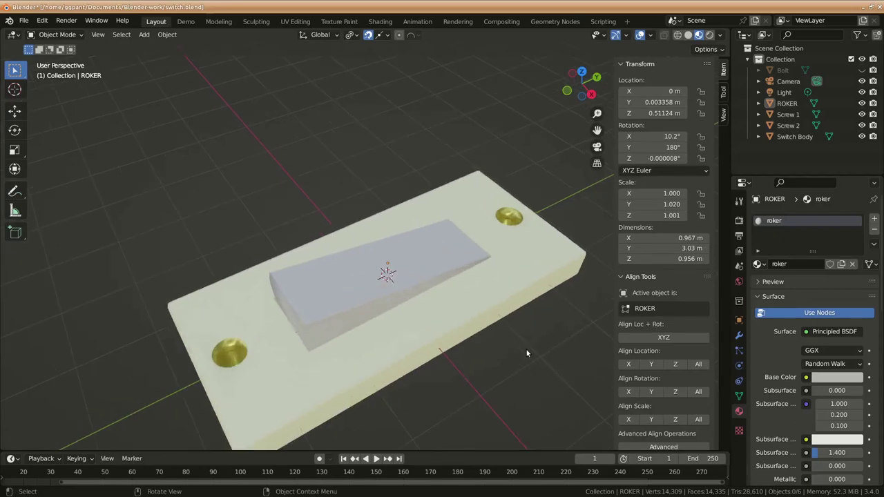
pyautogui.moveTo(394, 307); pyautogui.dragTo(429, 359, button='middle')
pyautogui.scroll(-2, 813, 394)
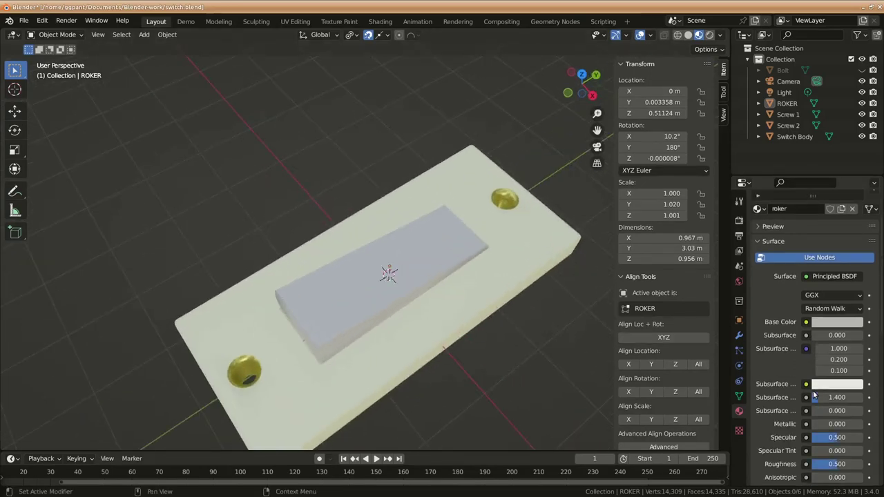
pyautogui.scroll(2, 817, 356)
pyautogui.click(823, 359)
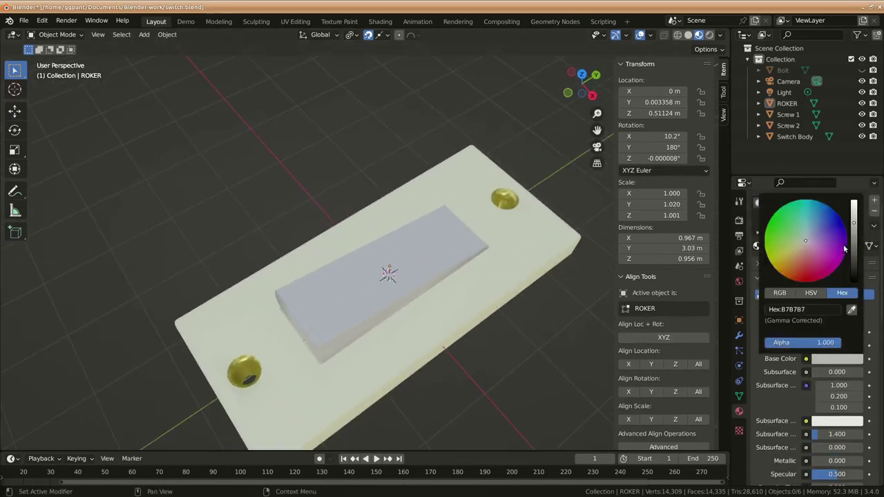
pyautogui.moveTo(806, 244); pyautogui.dragTo(780, 253)
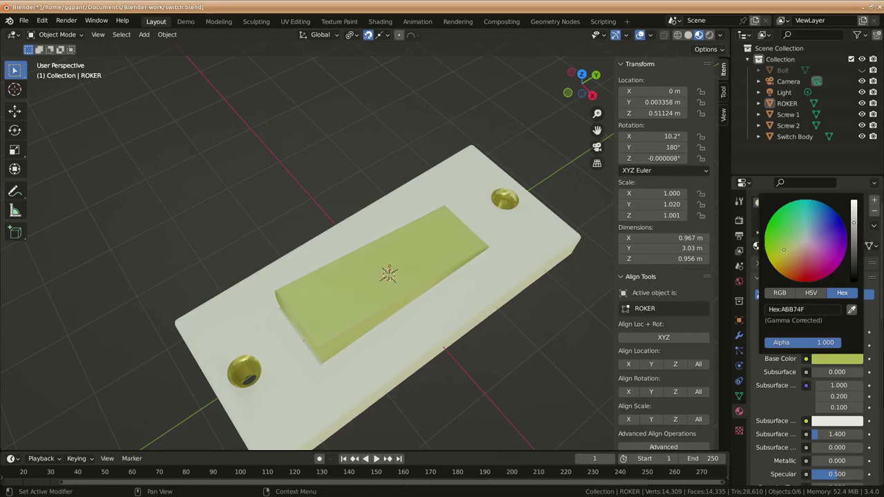
pyautogui.moveTo(806, 232)
pyautogui.mouseDown()
pyautogui.moveTo(800, 243)
pyautogui.moveTo(817, 258)
pyautogui.moveTo(796, 248)
pyautogui.mouseUp()
pyautogui.moveTo(799, 245); pyautogui.dragTo(796, 246)
pyautogui.moveTo(465, 415); pyautogui.dragTo(500, 326, button='middle')
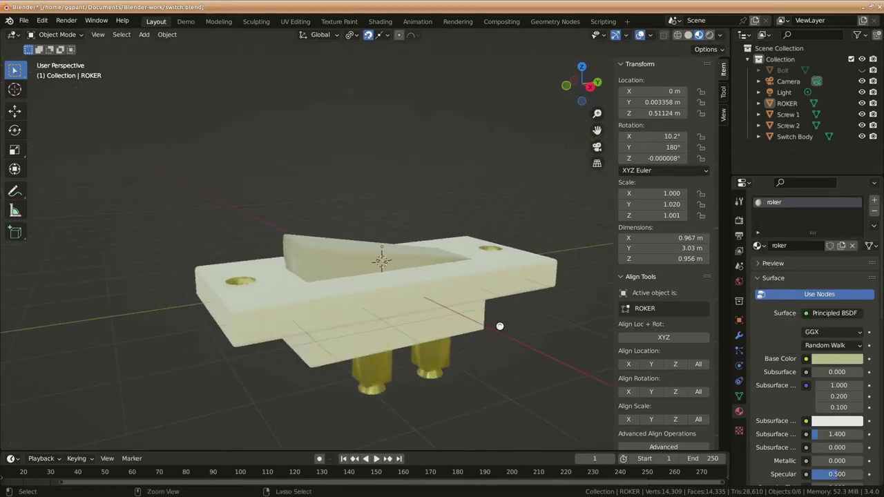
# Step: Add a ground plane scaled up tenfold to 20 m across
pyautogui.hotkey('shift', 'a')
pyautogui.click(470, 274)
pyautogui.write('s10')
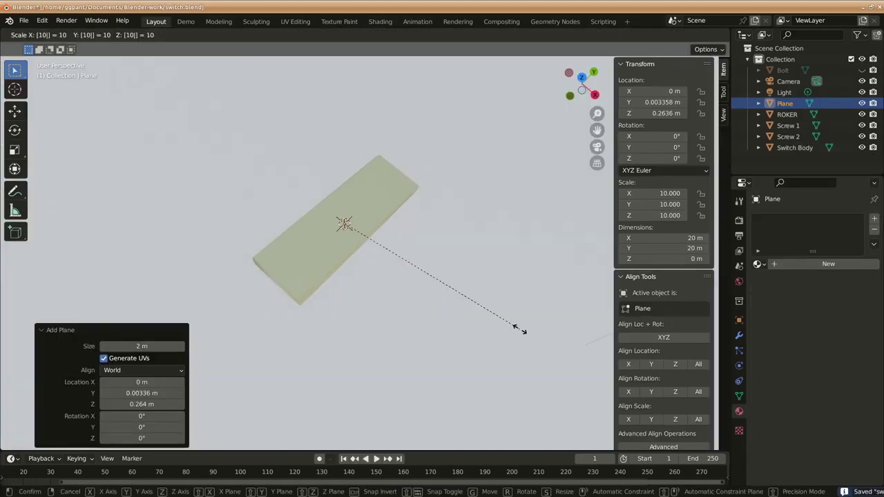
pyautogui.press('Return')
pyautogui.press('KP_3')
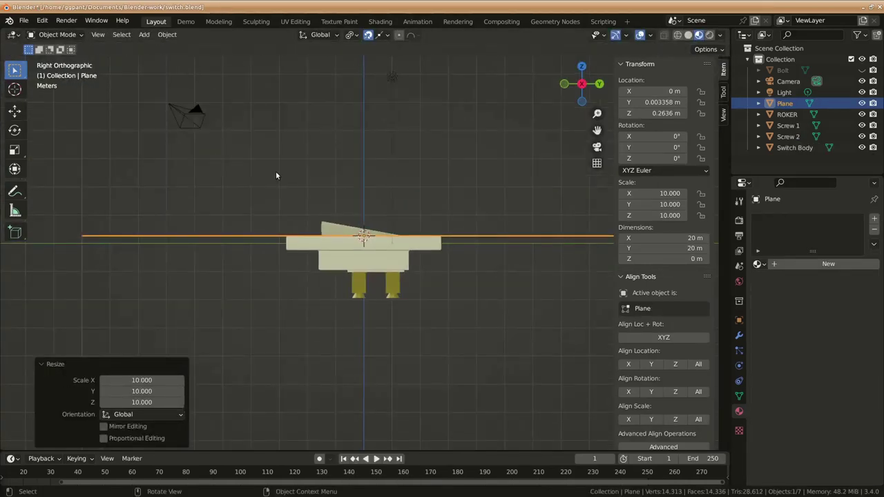
# Step: Raise the switch parts, excluding the light, vertically so they sit above the plane
pyautogui.moveTo(232, 188); pyautogui.dragTo(457, 339)
pyautogui.keyDown('shift'); pyautogui.click(391, 76); pyautogui.keyUp('shift')
pyautogui.keyDown('shift'); pyautogui.click(552, 236); pyautogui.keyUp('shift')
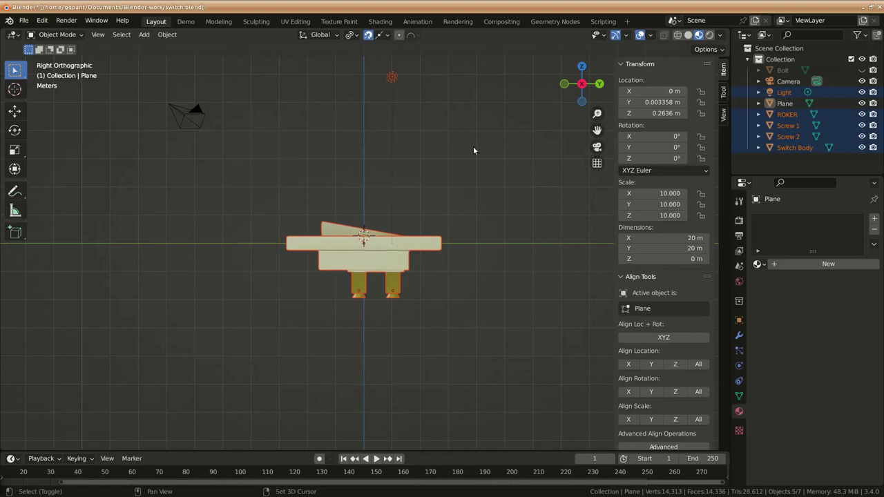
pyautogui.keyDown('shift'); pyautogui.click(392, 78); pyautogui.keyUp('shift')
pyautogui.press('g')
pyautogui.press('z')
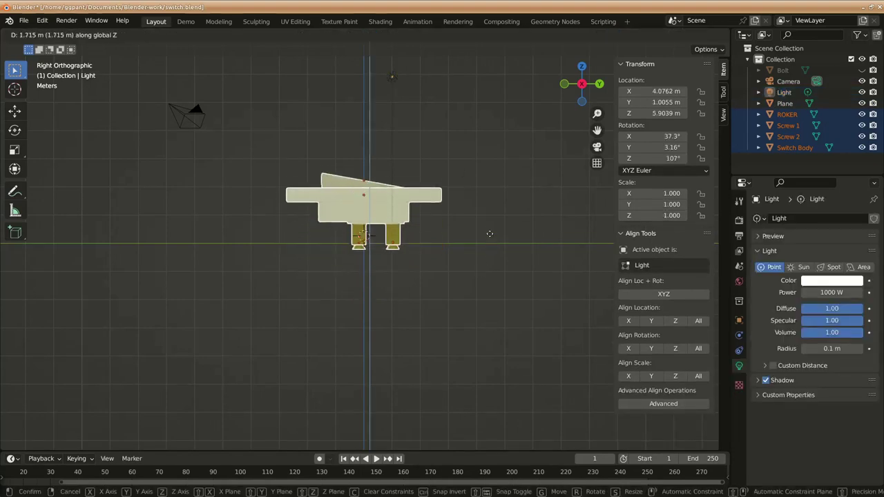
pyautogui.click(357, 266)
pyautogui.moveTo(357, 268); pyautogui.dragTo(407, 337, button='middle')
pyautogui.click(474, 379)
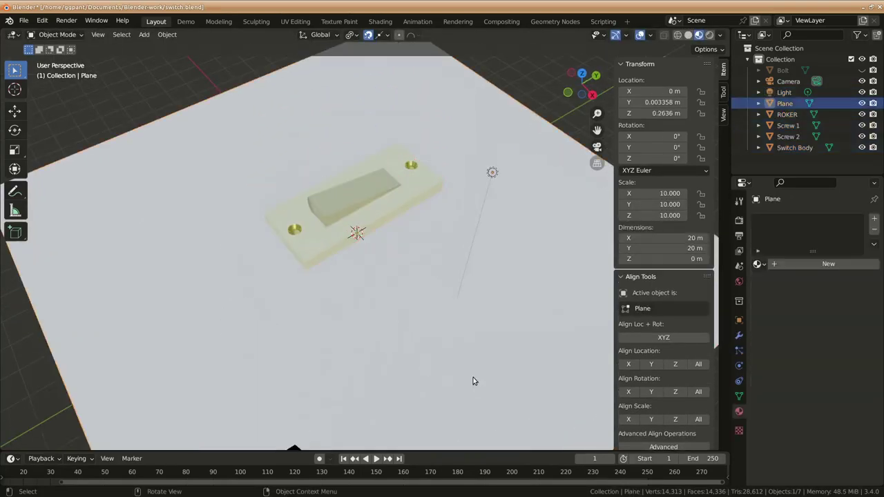
# Step: Give the plane a new glossy black material with Metallic 0.460 and Roughness 0.075
pyautogui.click(801, 264)
pyautogui.click(834, 379)
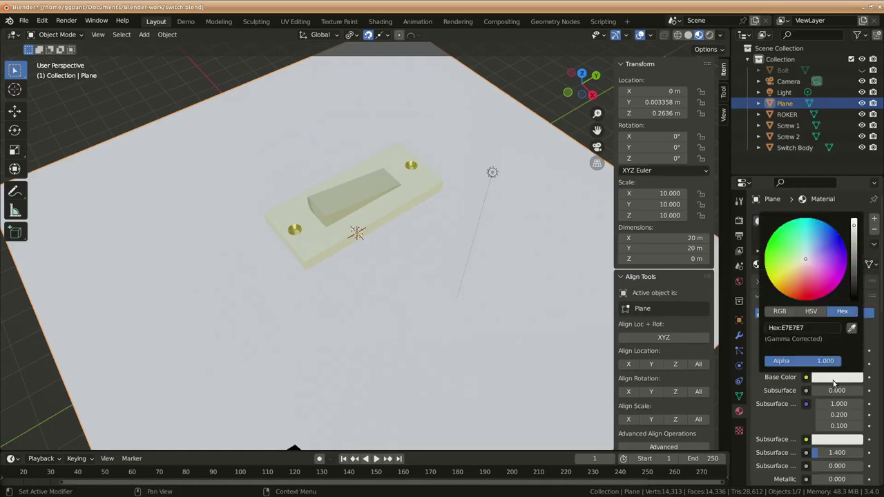
pyautogui.moveTo(854, 260); pyautogui.dragTo(854, 299)
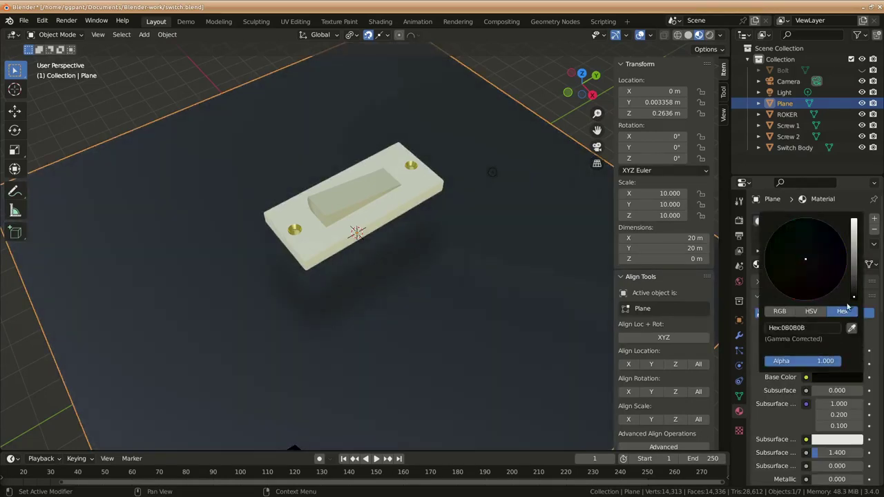
pyautogui.moveTo(818, 441)
pyautogui.mouseDown()
pyautogui.moveTo(839, 442)
pyautogui.moveTo(816, 445)
pyautogui.mouseUp()
pyautogui.scroll(-2, 836, 442)
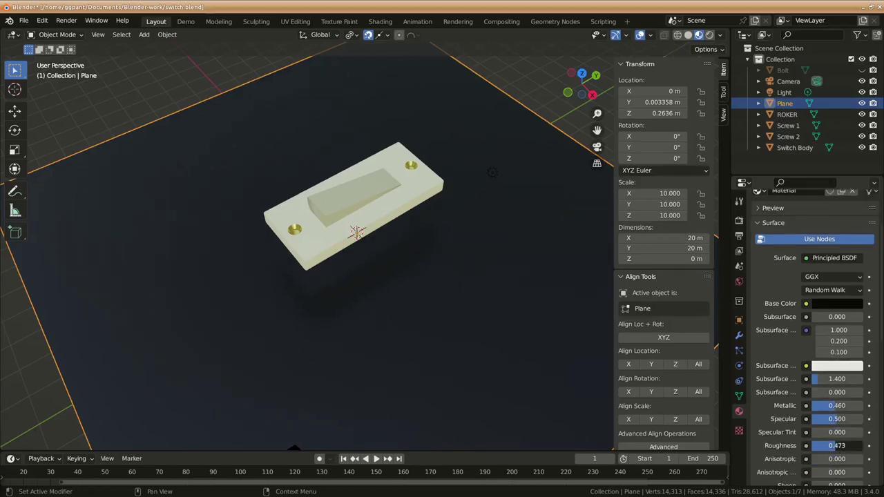
pyautogui.moveTo(230, 300)
pyautogui.mouseDown(button='middle')
pyautogui.moveTo(247, 359)
pyautogui.moveTo(225, 325)
pyautogui.moveTo(229, 310)
pyautogui.moveTo(353, 287)
pyautogui.mouseUp(button='middle')
pyautogui.scroll(3, 353, 228)
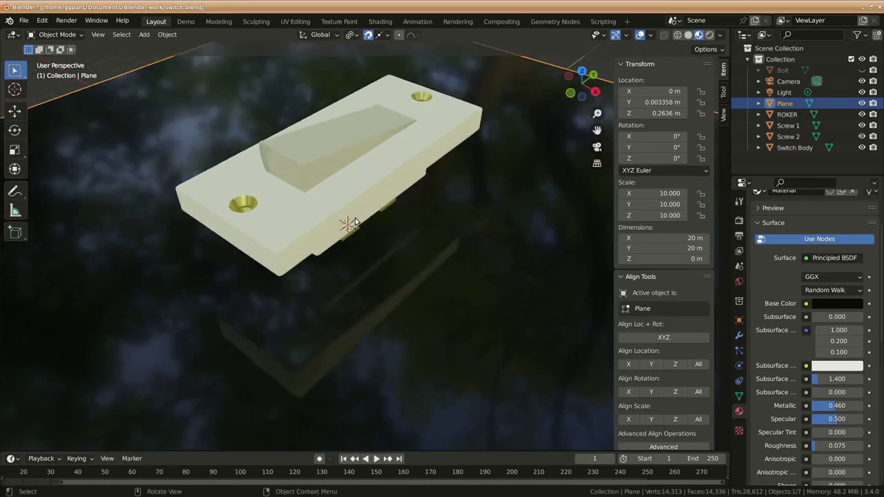
pyautogui.moveTo(348, 222)
pyautogui.mouseDown(button='middle')
pyautogui.moveTo(351, 246)
pyautogui.moveTo(286, 350)
pyautogui.moveTo(311, 367)
pyautogui.mouseUp(button='middle')
# Step: Switch the viewport to Rendered shading to view the reflective floor
pyautogui.press('z')
pyautogui.click(392, 331)
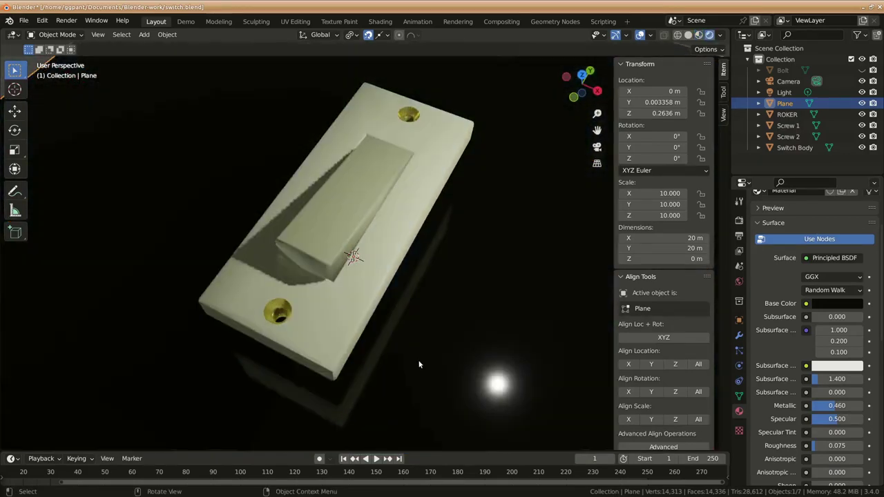
pyautogui.scroll(-1, 417, 360)
pyautogui.scroll(-3, 417, 360)
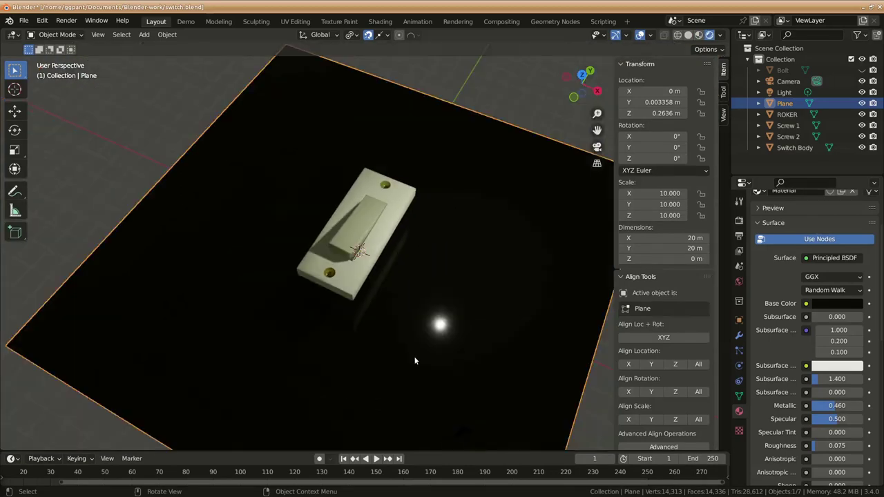
pyautogui.scroll(1, 414, 360)
pyautogui.moveTo(473, 292); pyautogui.dragTo(455, 304, button='middle')
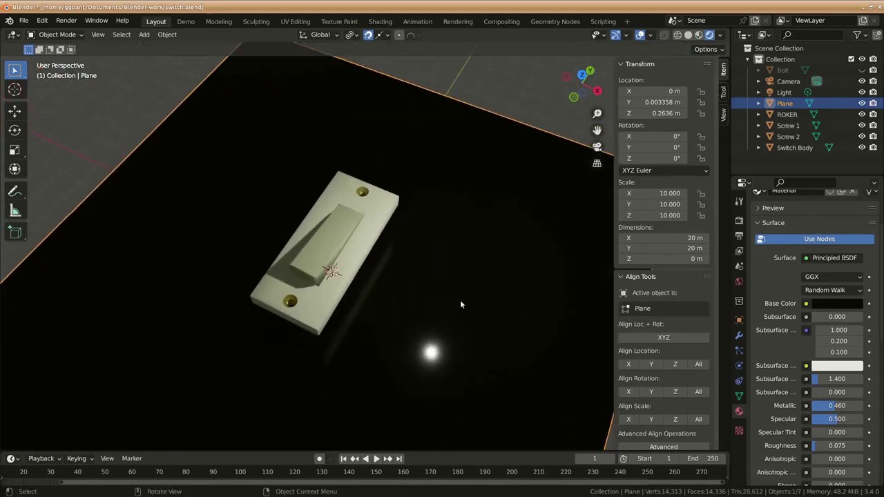
pyautogui.scroll(-4, 460, 299)
pyautogui.scroll(3, 460, 299)
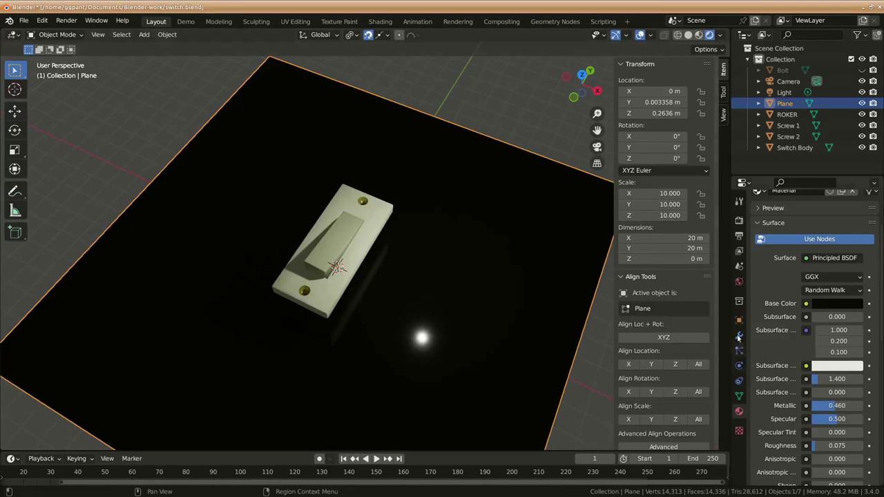
# Step: Turn the light into a spotlight and raise it to Z 8.6474 m
pyautogui.click(777, 92)
pyautogui.click(833, 267)
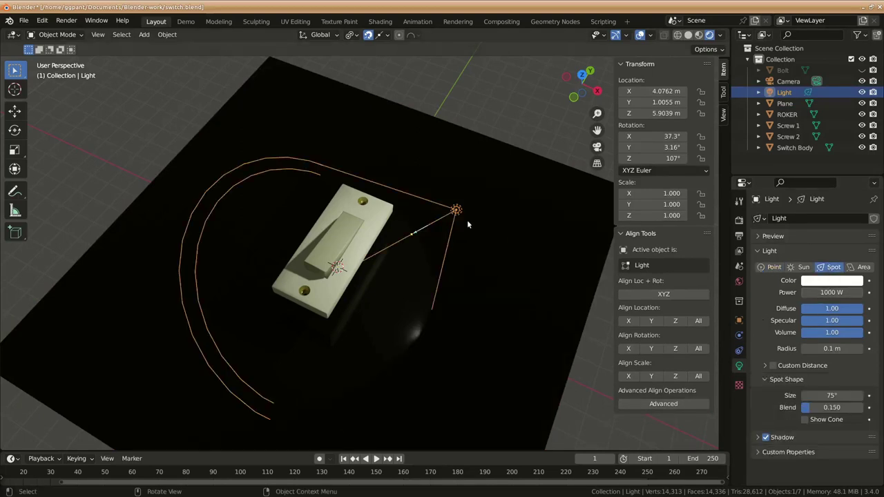
pyautogui.press('KP_3')
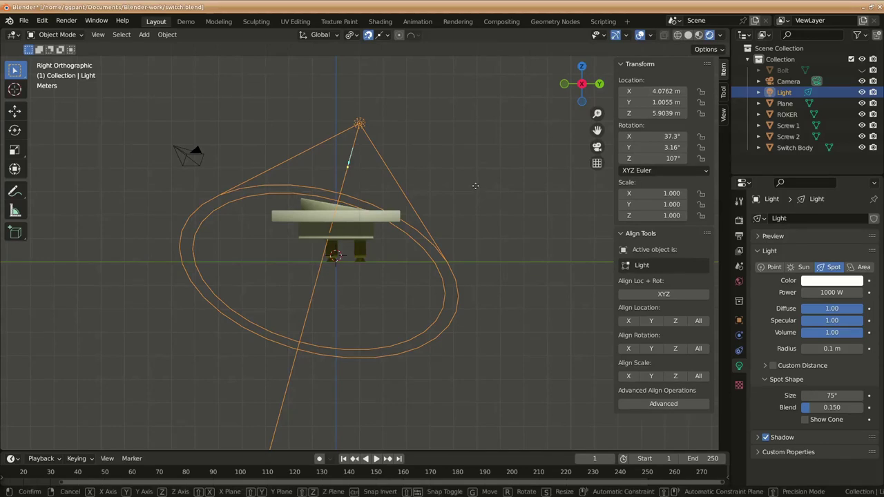
pyautogui.press('g')
pyautogui.press('z')
pyautogui.click(455, 160)
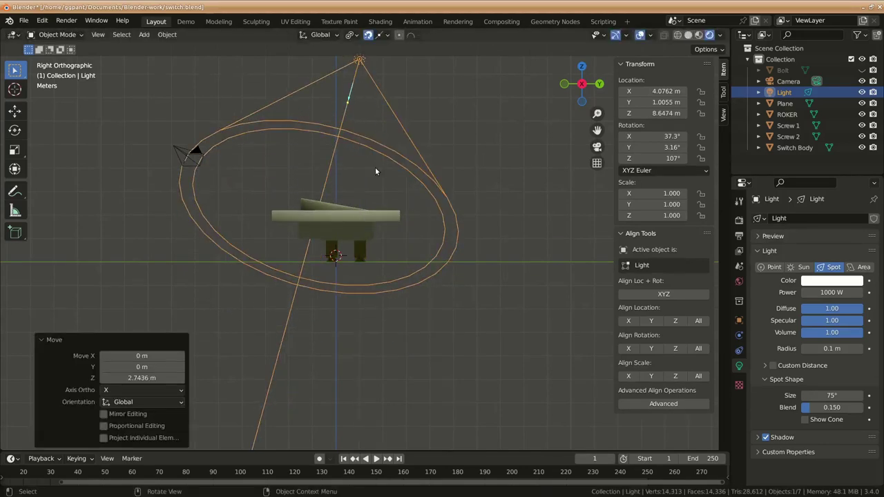
# Step: Move the spotlight beside the switch to X 6.0751 m, Y 1.5738 m
pyautogui.press('KP_1')
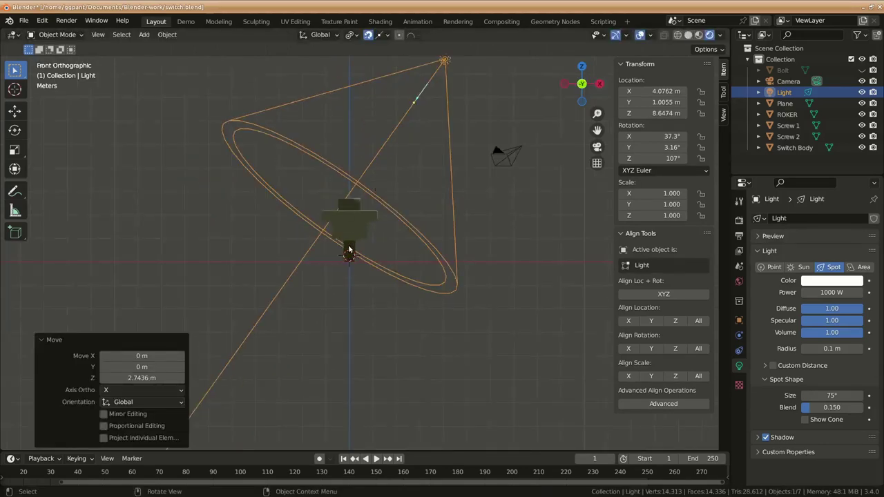
pyautogui.press('KP_7')
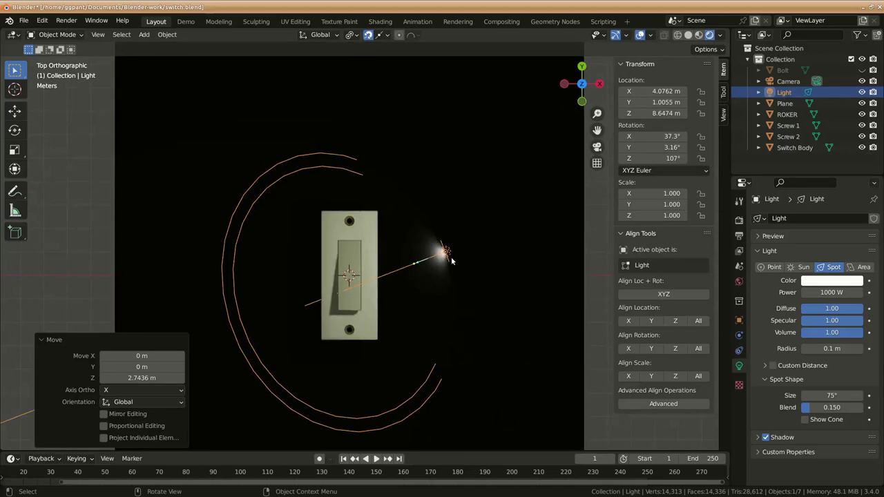
pyautogui.press('g')
pyautogui.click(498, 247)
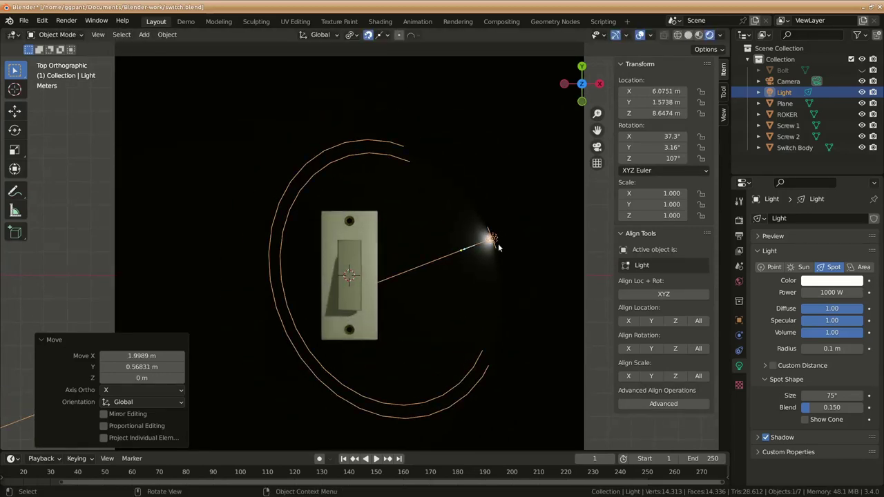
pyautogui.click(829, 292)
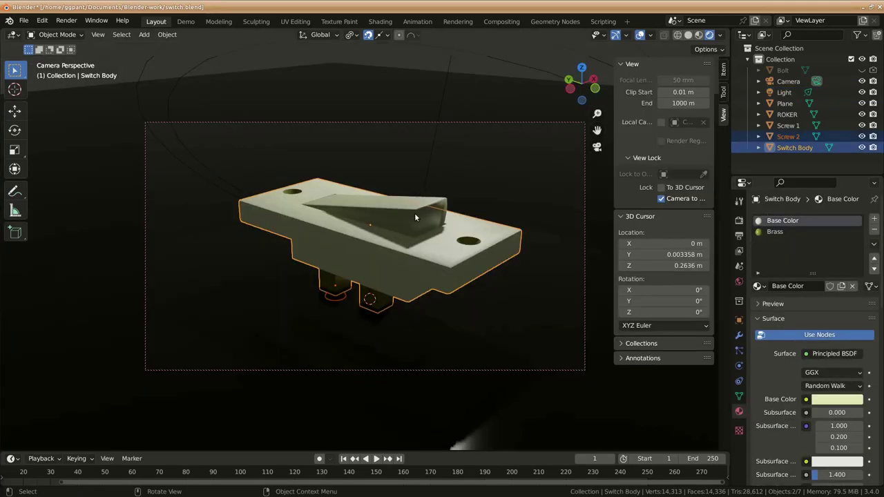
# Step: Parent ROKER, Screw 1 and Screw 2 to Switch Body
pyautogui.click(787, 114)
pyautogui.keyDown('shift'); pyautogui.click(796, 125); pyautogui.keyUp('shift')
pyautogui.keyDown('shift'); pyautogui.click(788, 136); pyautogui.keyUp('shift')
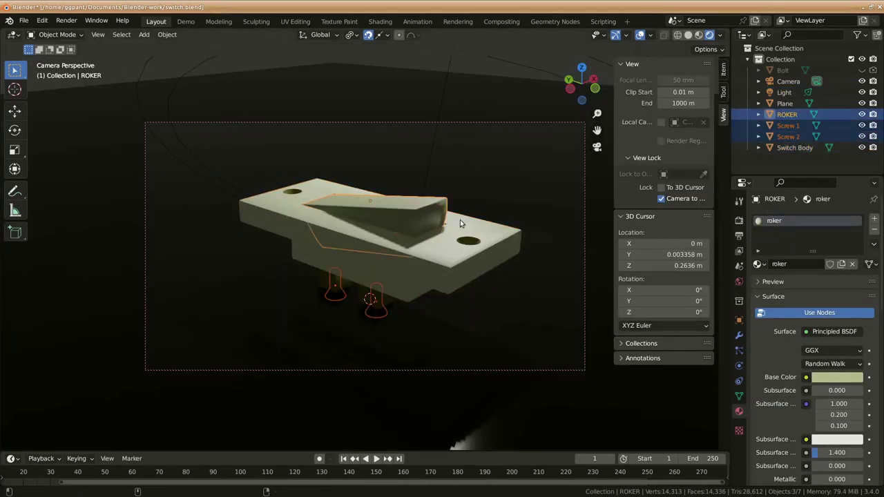
pyautogui.keyDown('shift'); pyautogui.click(450, 274); pyautogui.keyUp('shift')
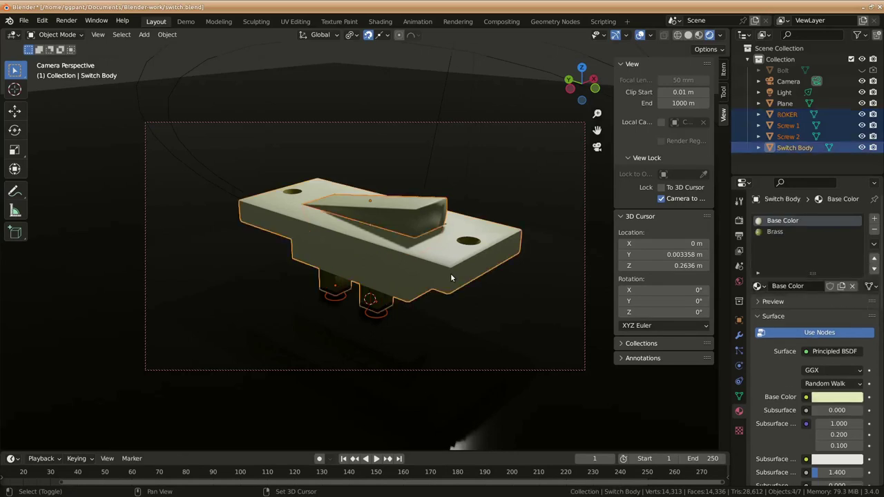
pyautogui.hotkey('ctrl', 'p')
pyautogui.click(423, 276)
# Step: Shift the switch assembly slightly and render the camera view with F12
pyautogui.press('g')
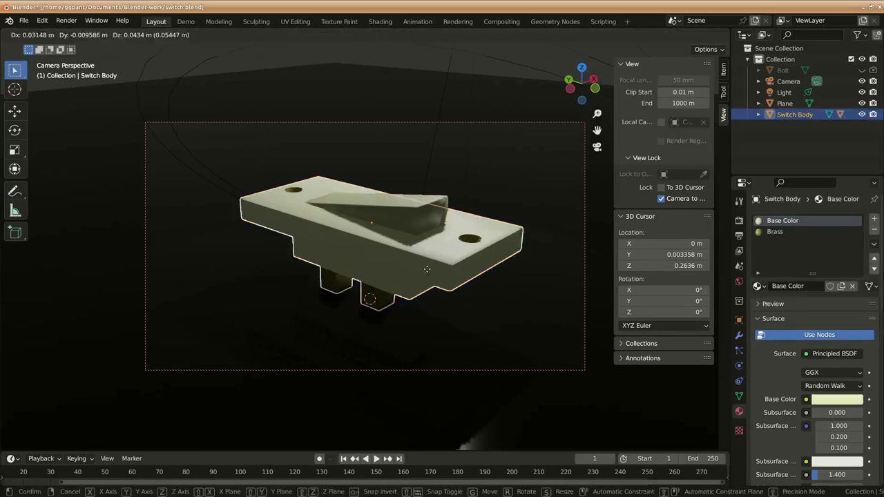
pyautogui.click(423, 259)
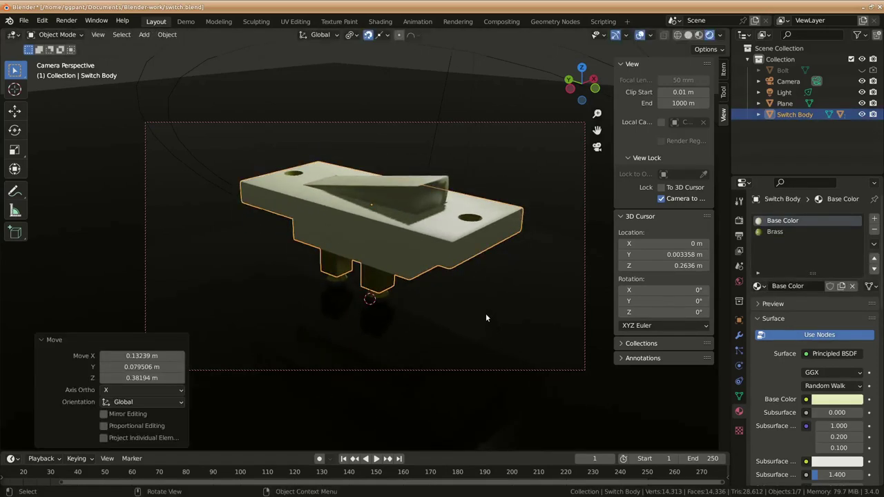
pyautogui.press('F12')
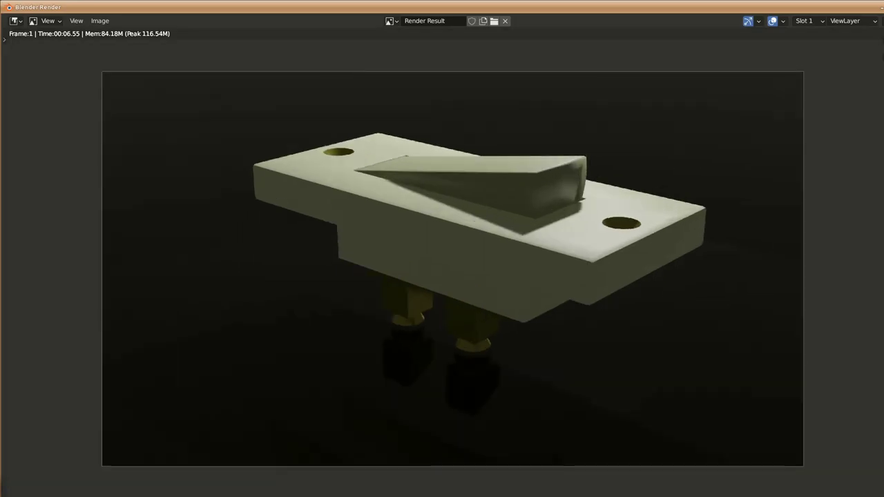
# Step: Close the render window after reviewing the finished render
pyautogui.click(875, 11)
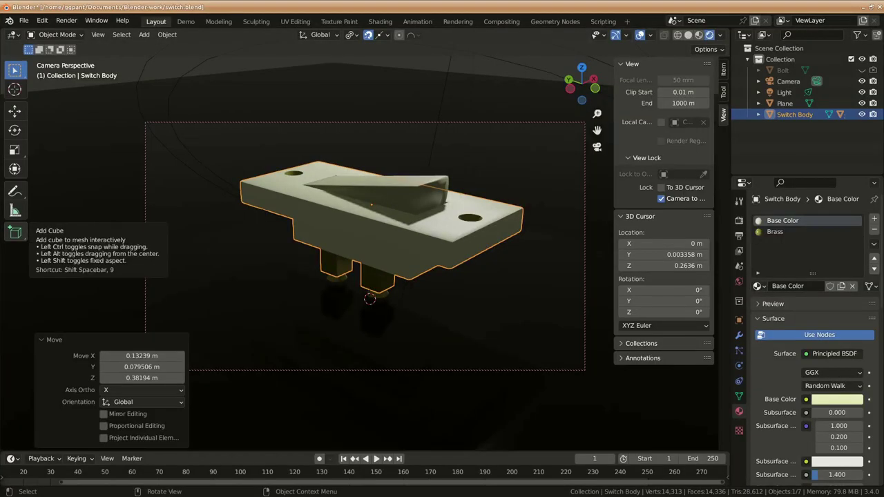